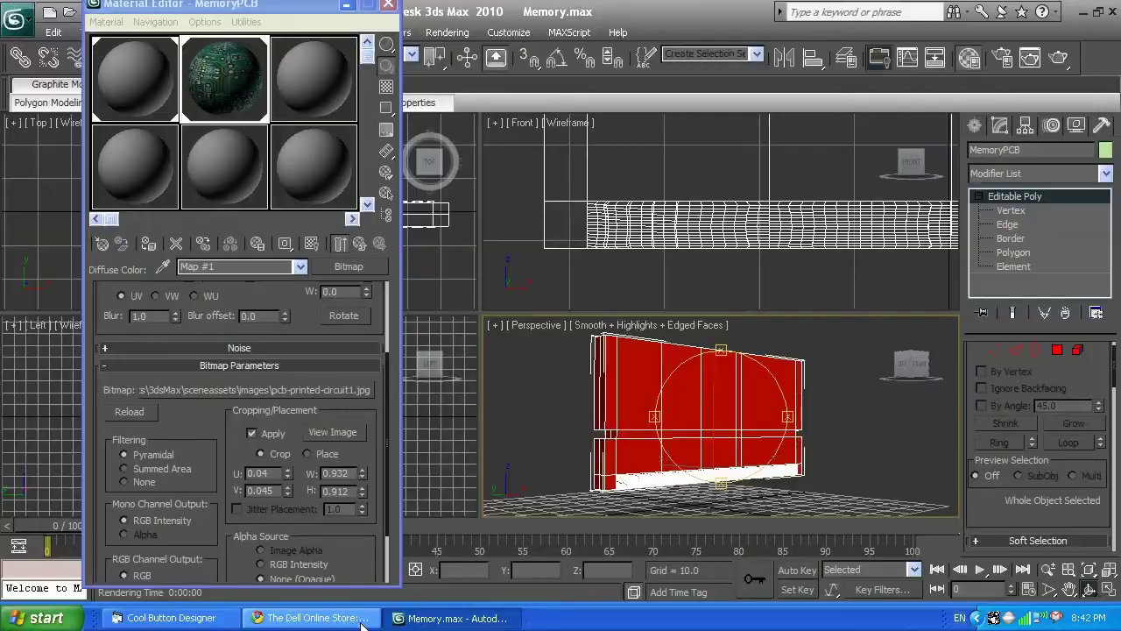
- Switch to the Chrome browser and search Google Images for "computer memory"
left_click(315, 618)
left_click(260, 11)
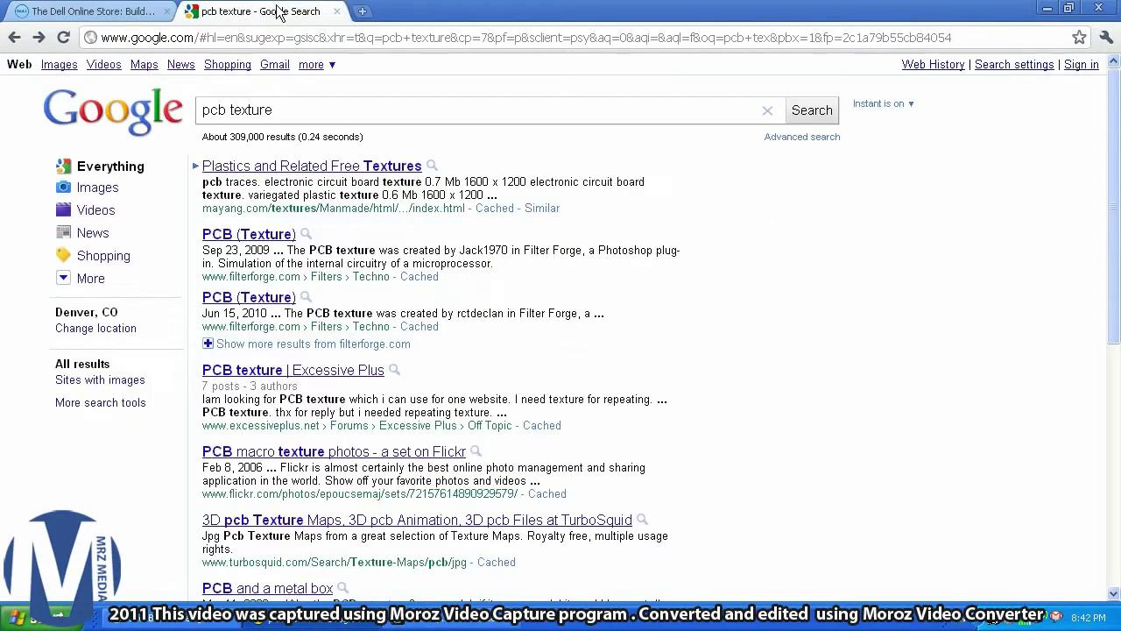
left_click(290, 110)
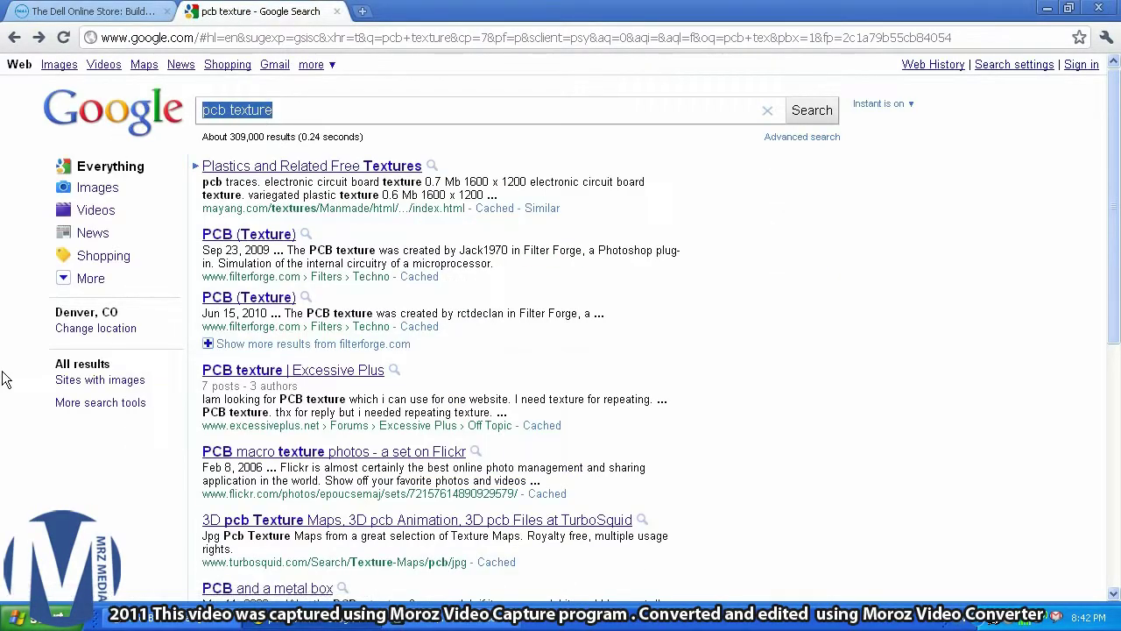
type("computer m")
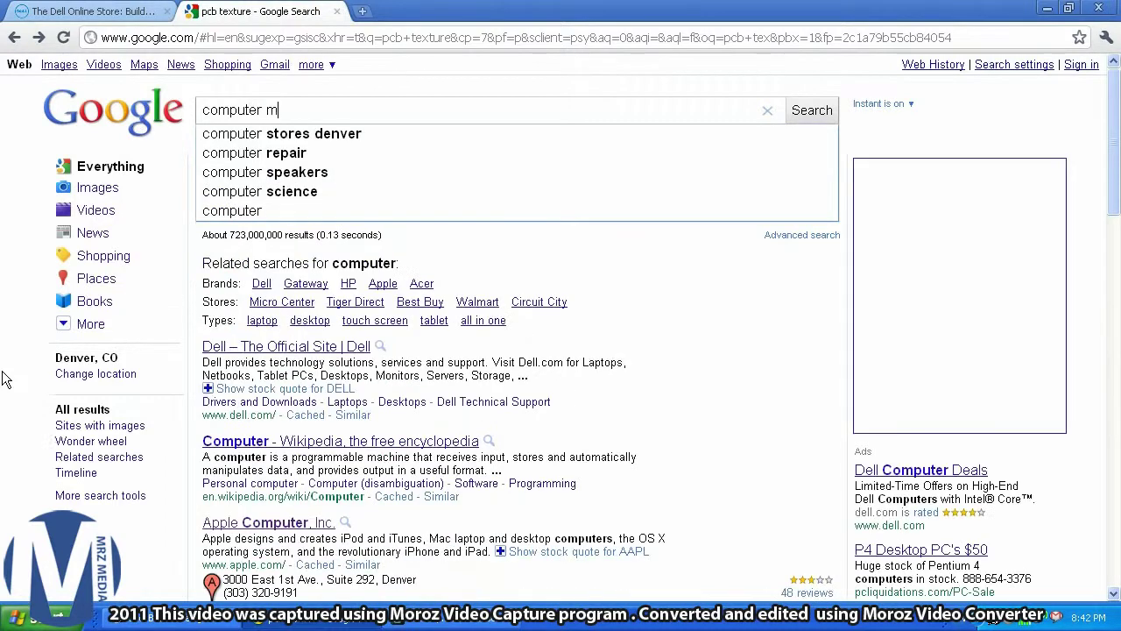
type("emory")
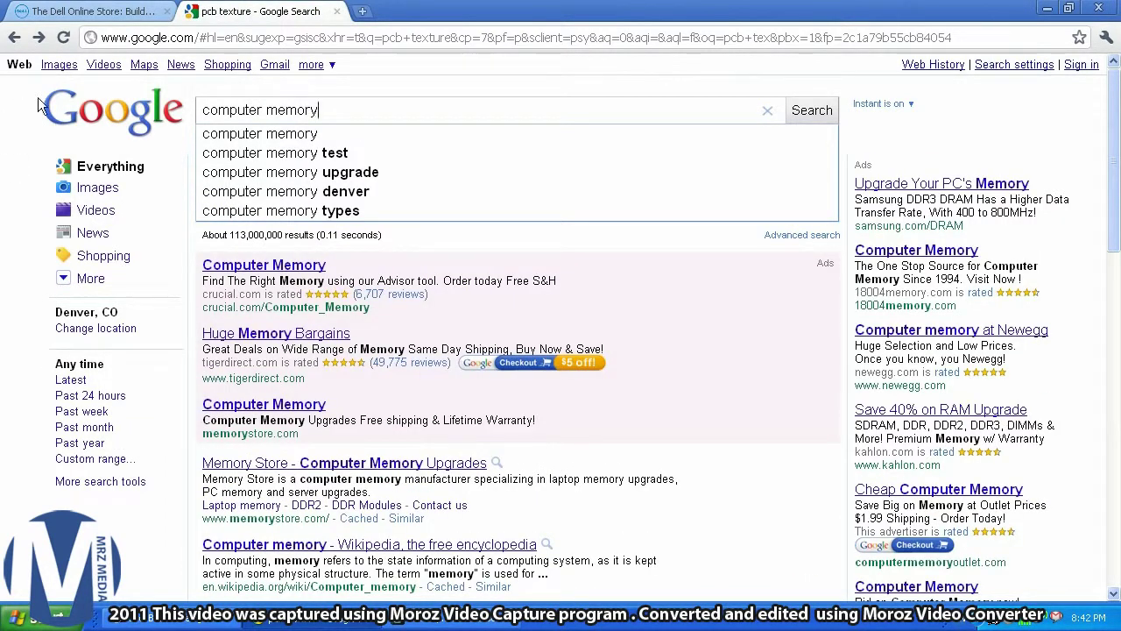
left_click(58, 64)
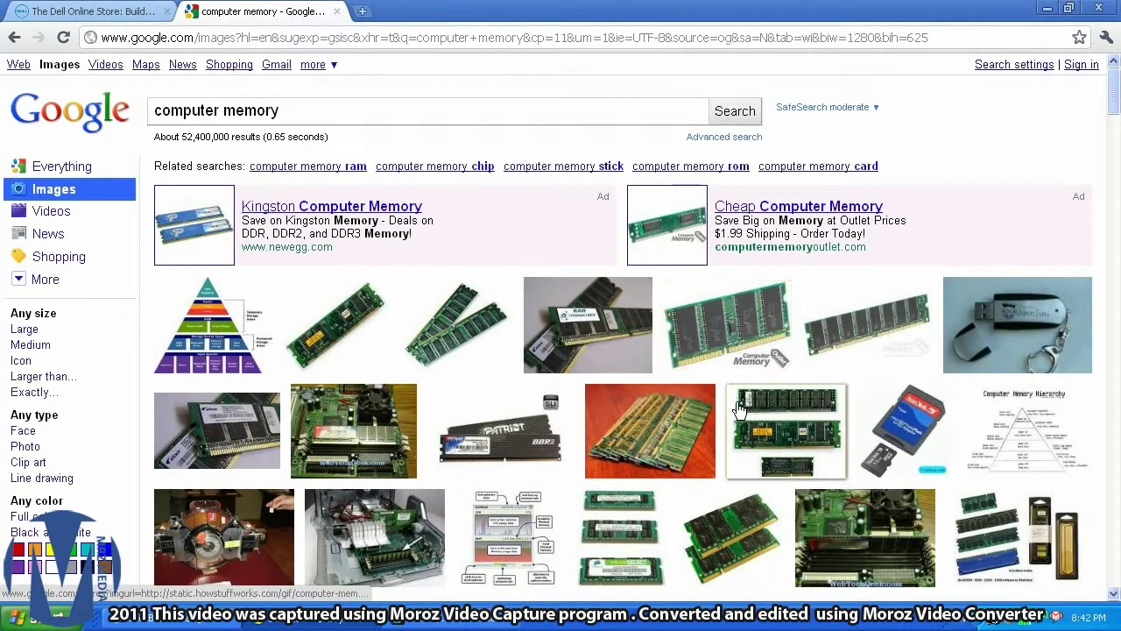
- Open the image result showing three green memory modules and save it as computer-memory-ram.jpg
left_click(775, 438)
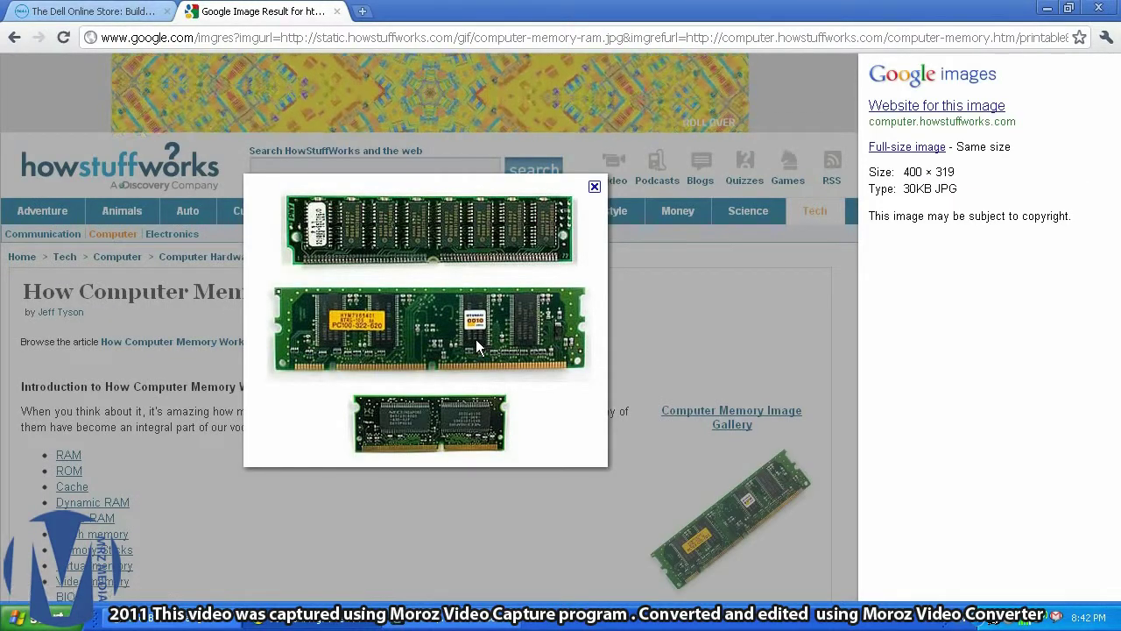
right_click(475, 339)
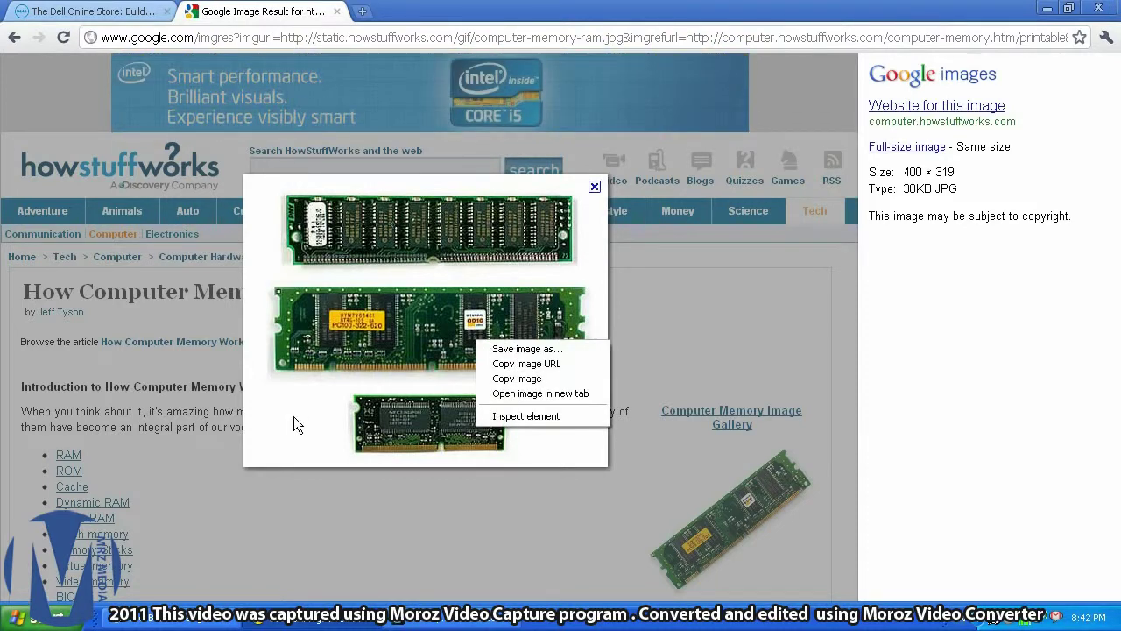
key("v")
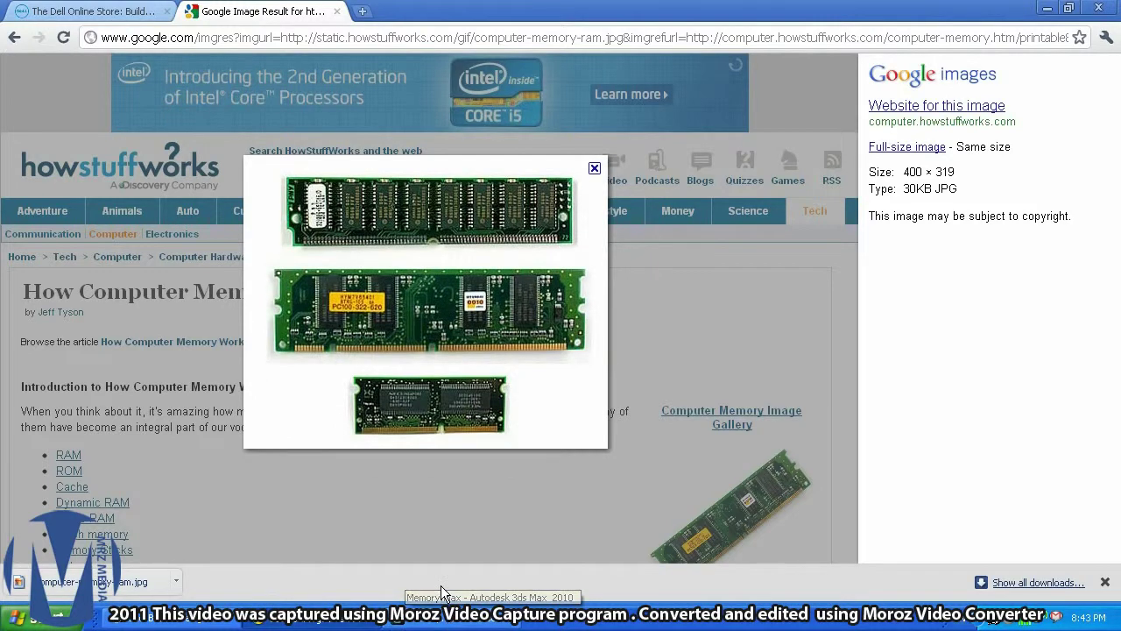
- Switch back to 3ds Max and choose a new Bitmap for the MemoryPCB material's diffuse map
left_click(441, 616)
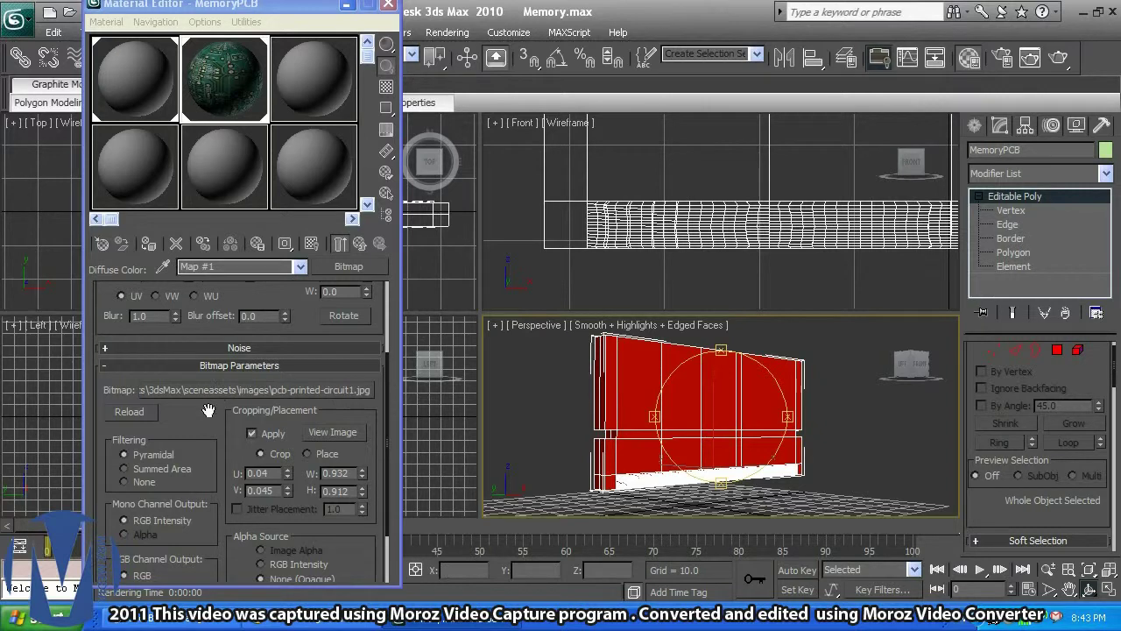
left_click(360, 268)
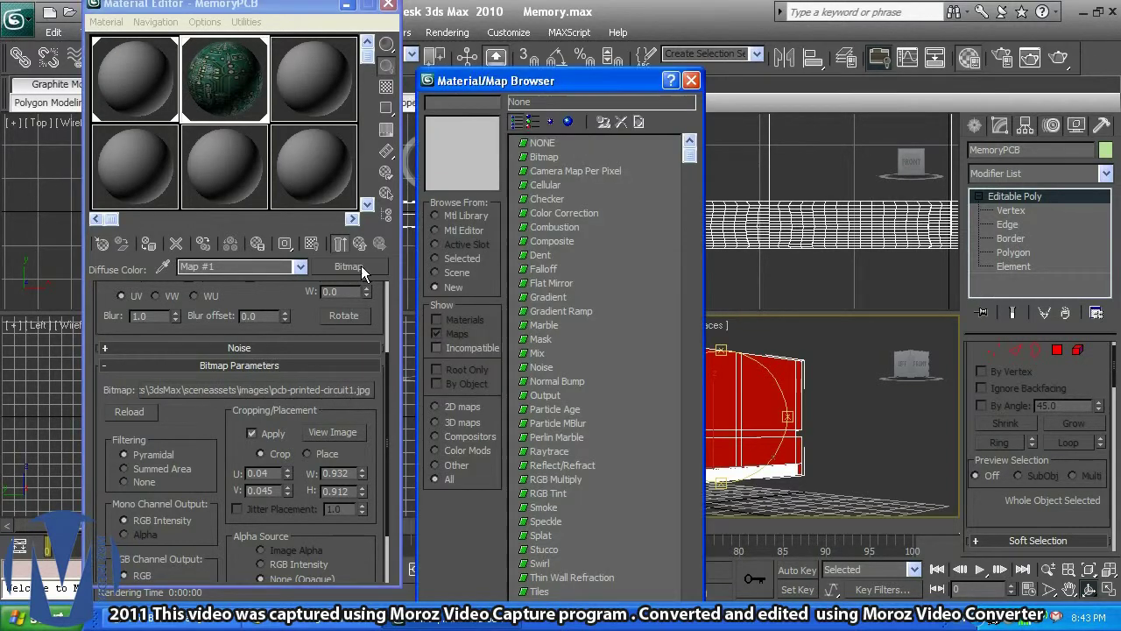
left_click(545, 159)
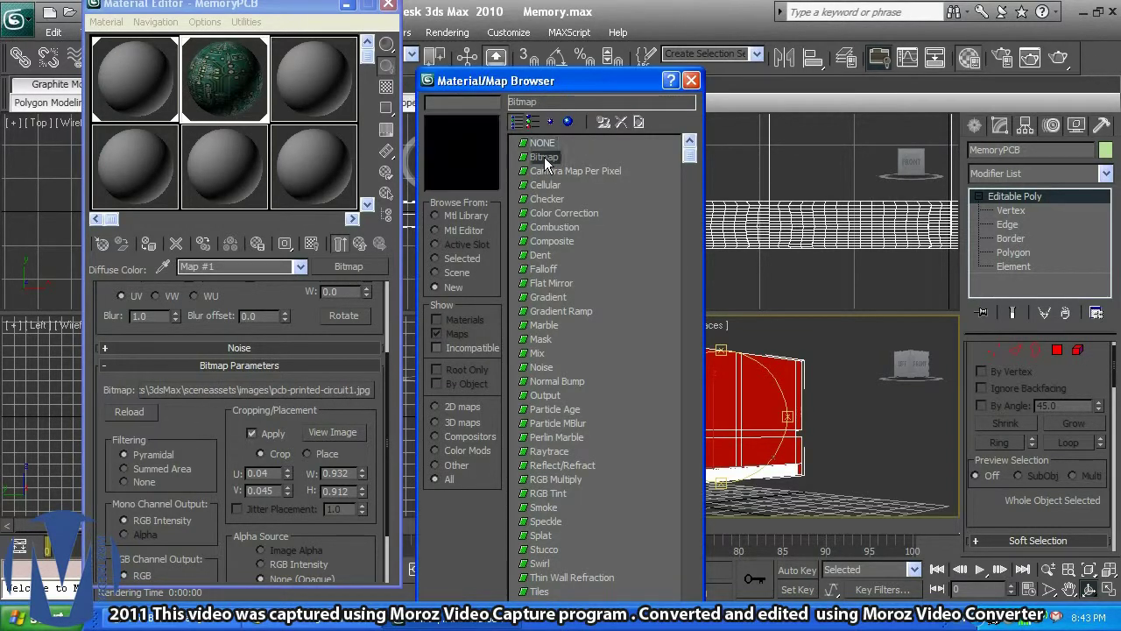
double_click(545, 160)
- Paste computer-memory-ram.jpg into the scene's images folder and load it as the diffuse bitmap
right_click(145, 158)
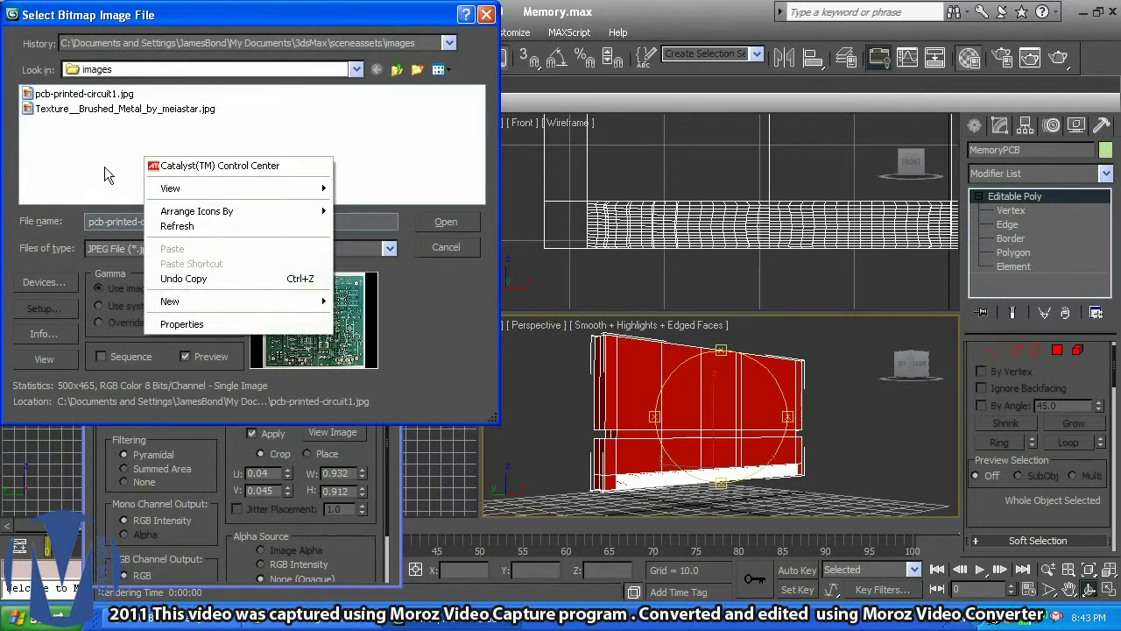
left_click(104, 167)
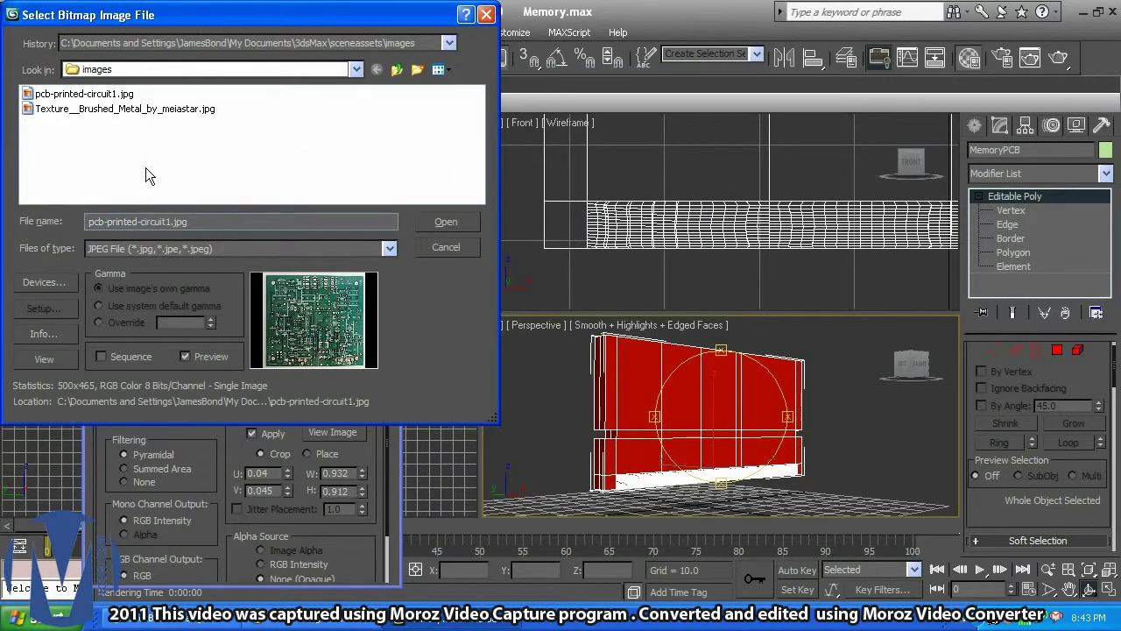
left_click(75, 192)
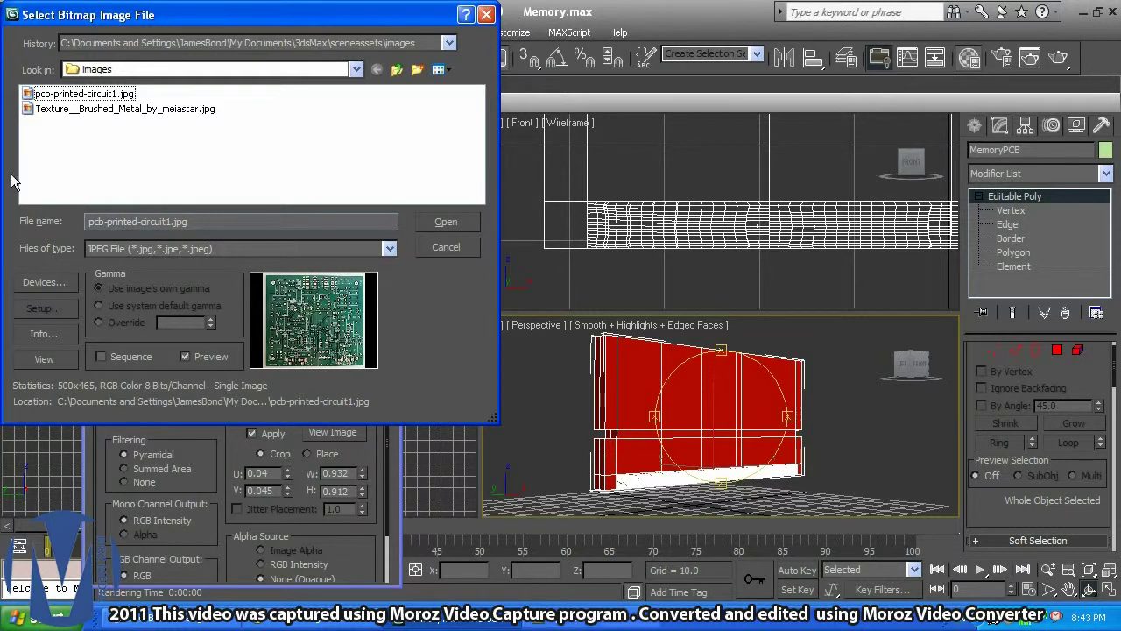
right_click(86, 162)
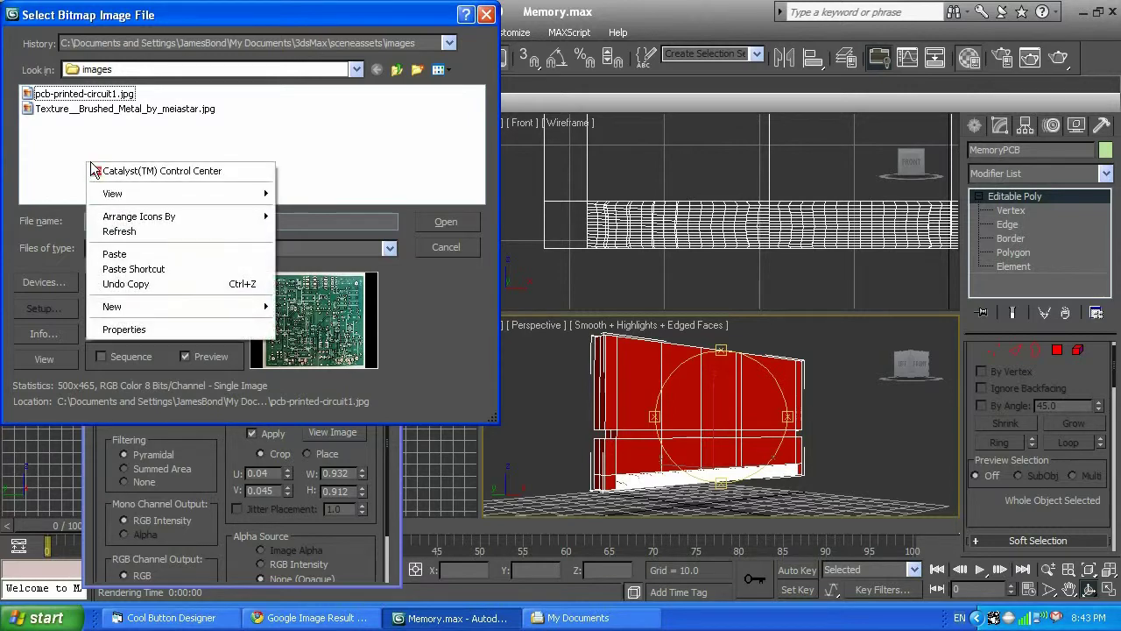
left_click(117, 256)
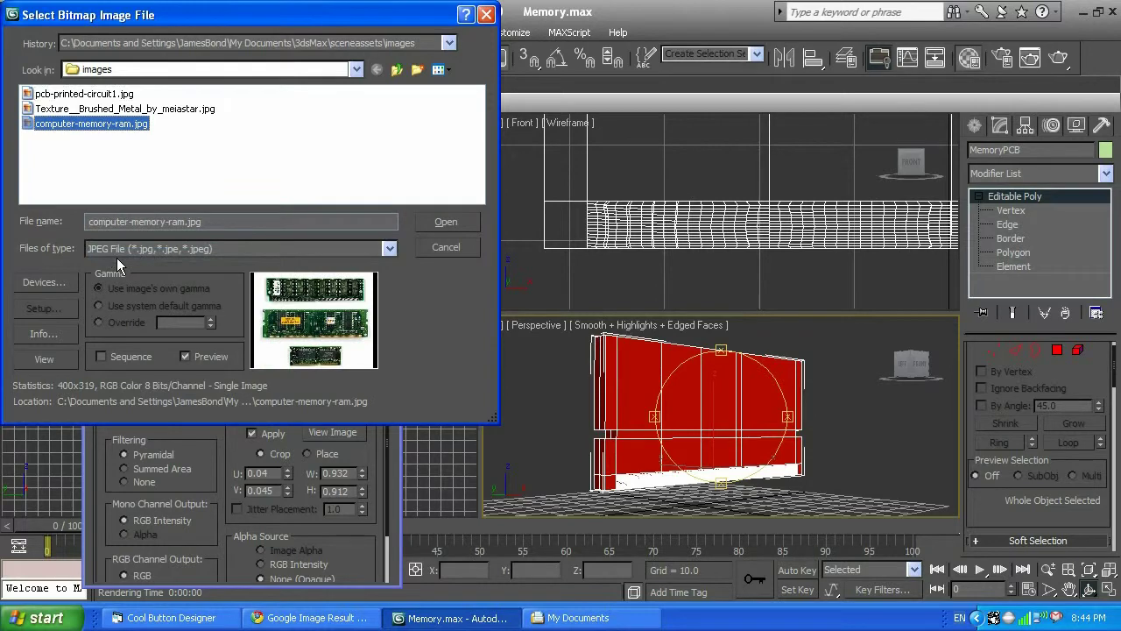
left_click(454, 225)
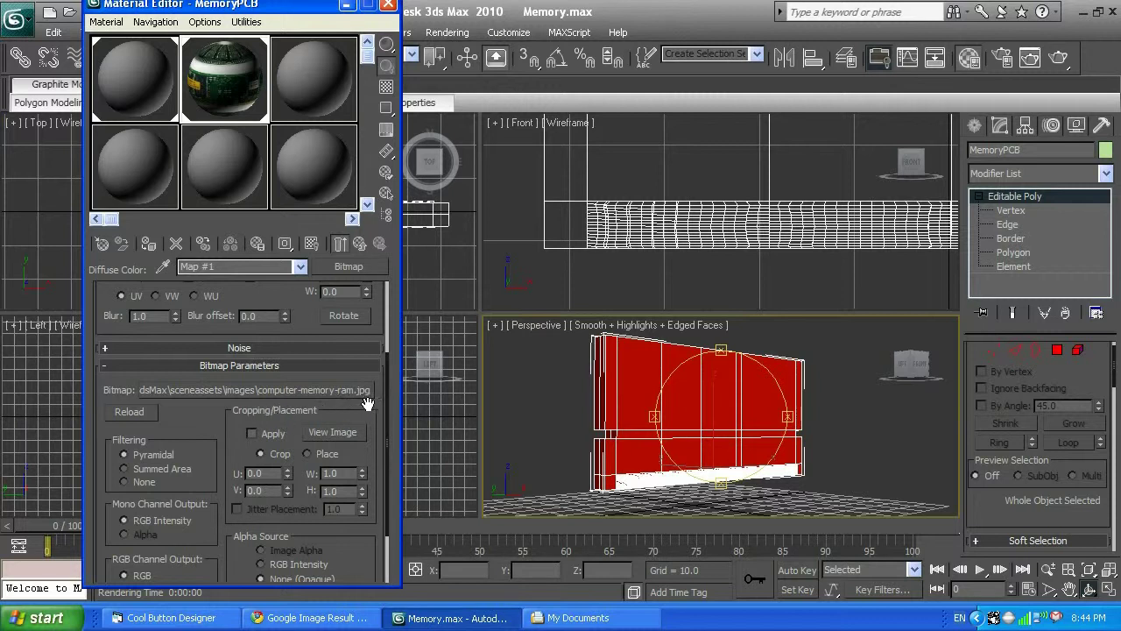
- Apply cropping to the bitmap around the middle memory module, at about U 0.087, V 0.389, W 0.843, H 0.254
scroll(386, 395, "up", 3)
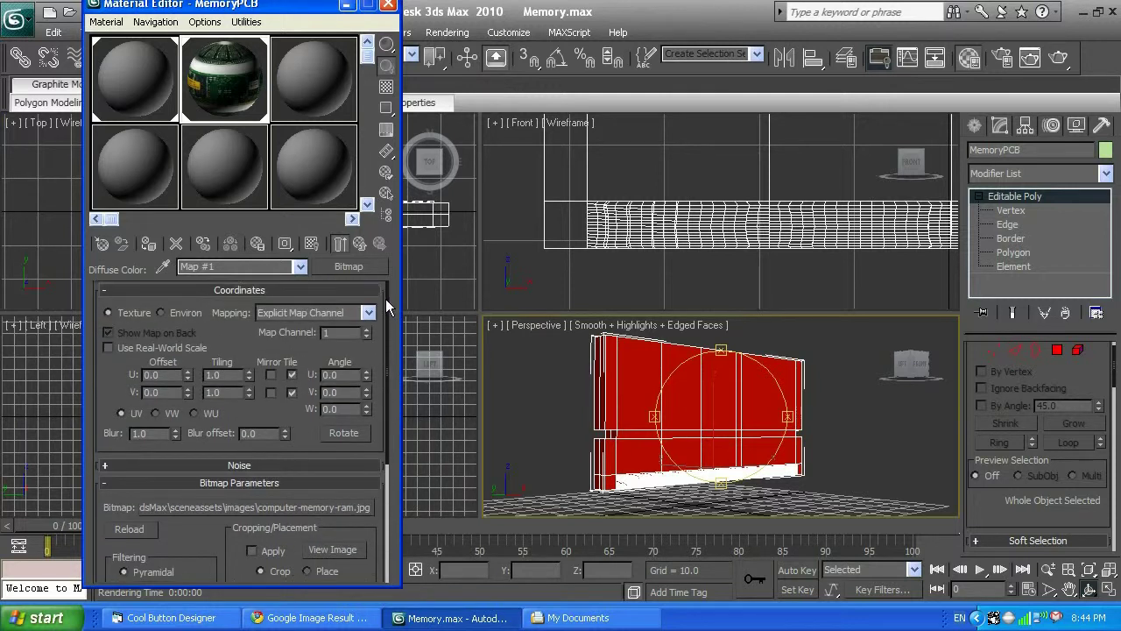
scroll(385, 299, "down", 3)
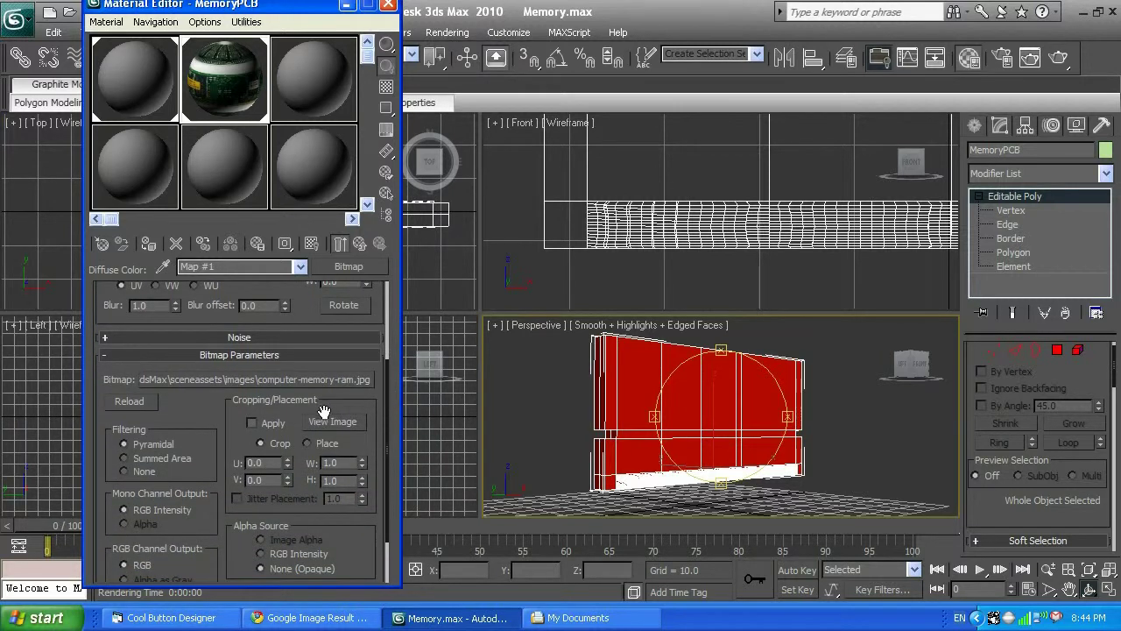
left_click(252, 421)
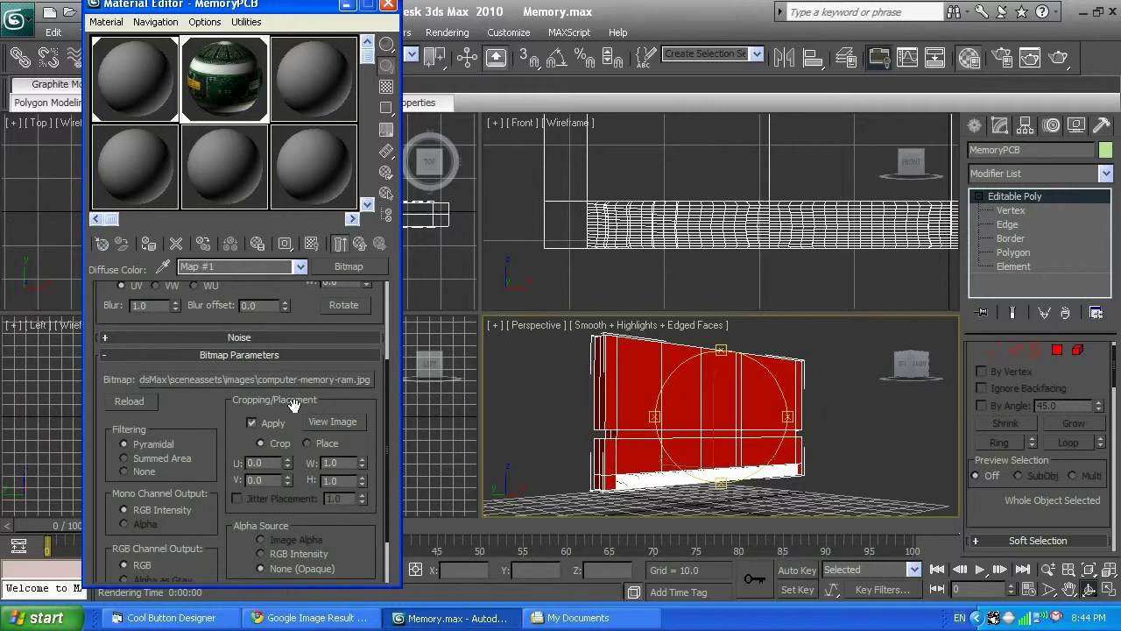
left_click(333, 424)
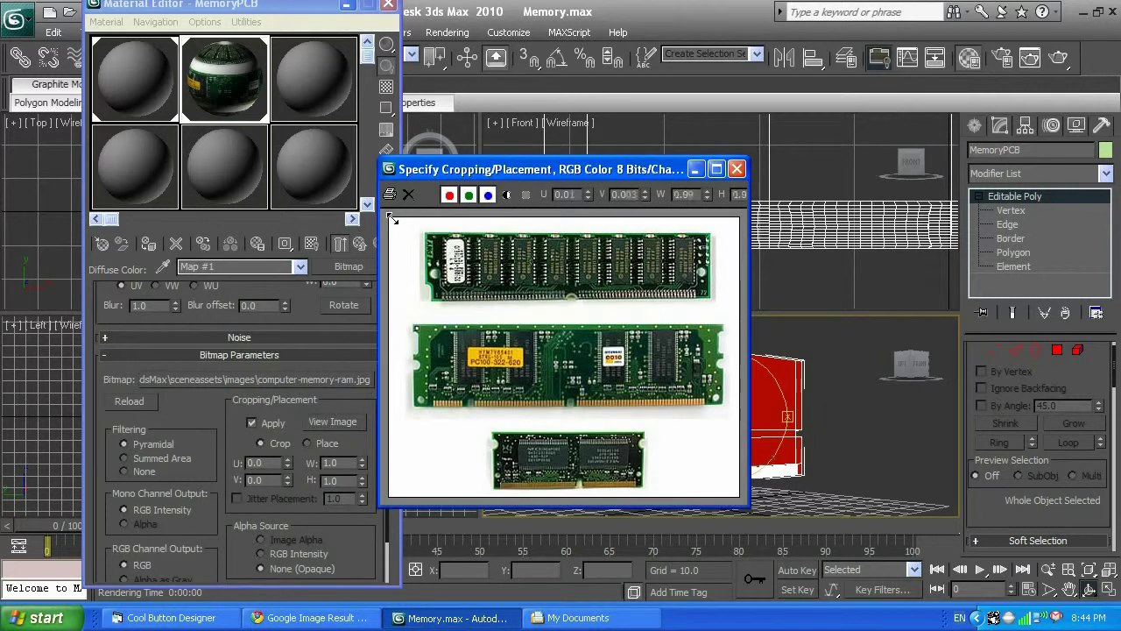
left_click_drag(416, 278, 418, 326)
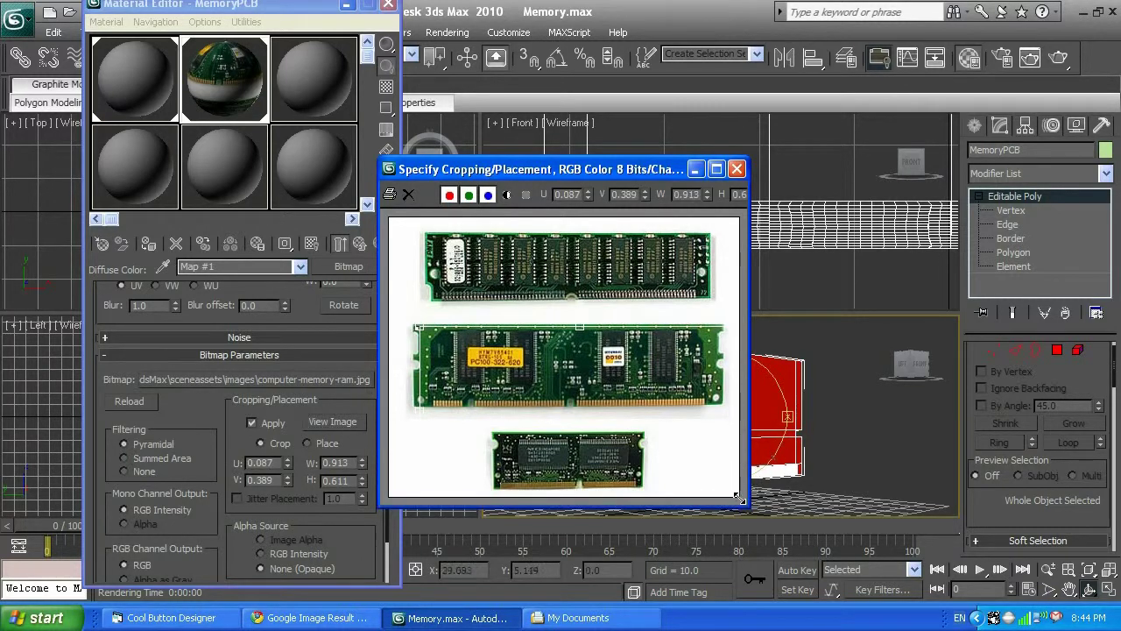
left_click_drag(740, 496, 716, 395)
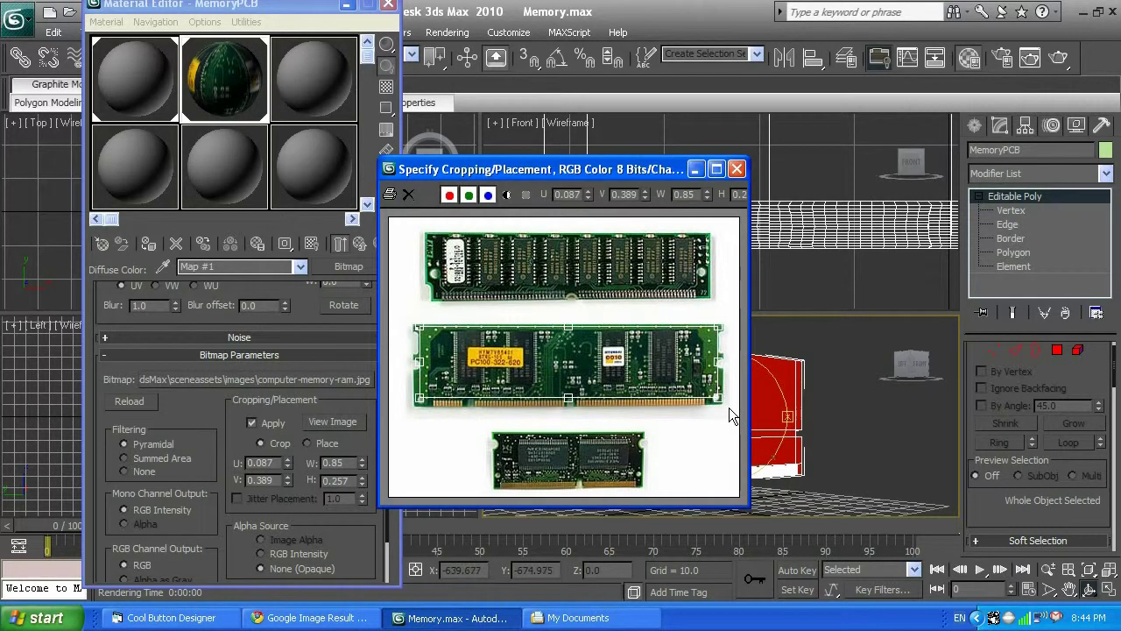
left_click_drag(726, 407, 723, 406)
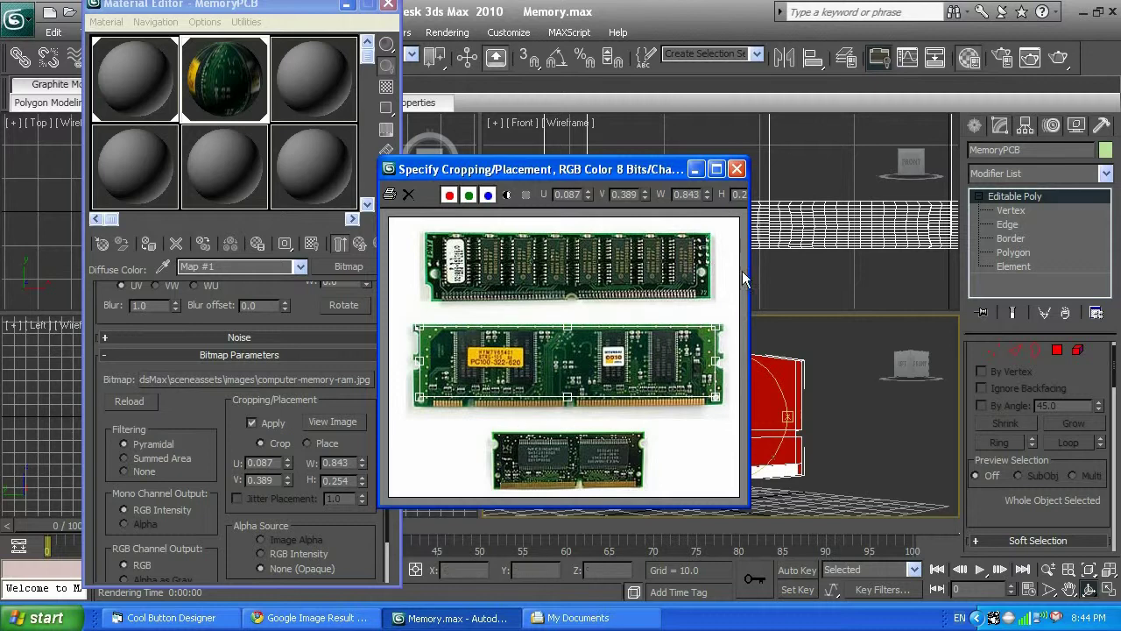
left_click(736, 169)
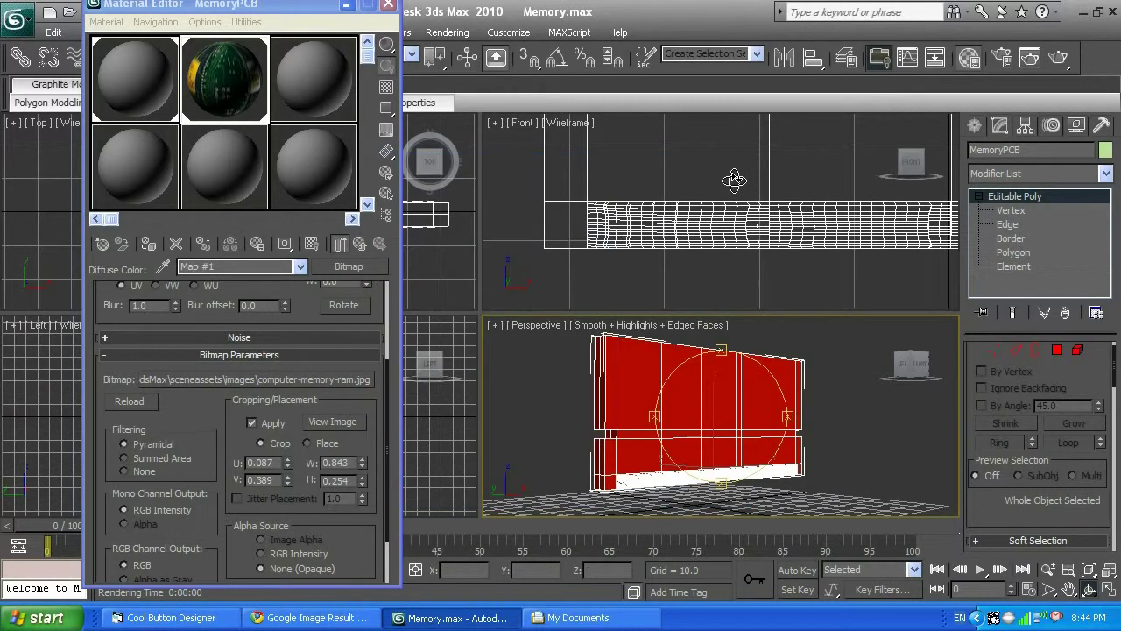
- Test-render the Perspective view from several angles to examine how the cropped texture sits on the memory board
key("shift+q")
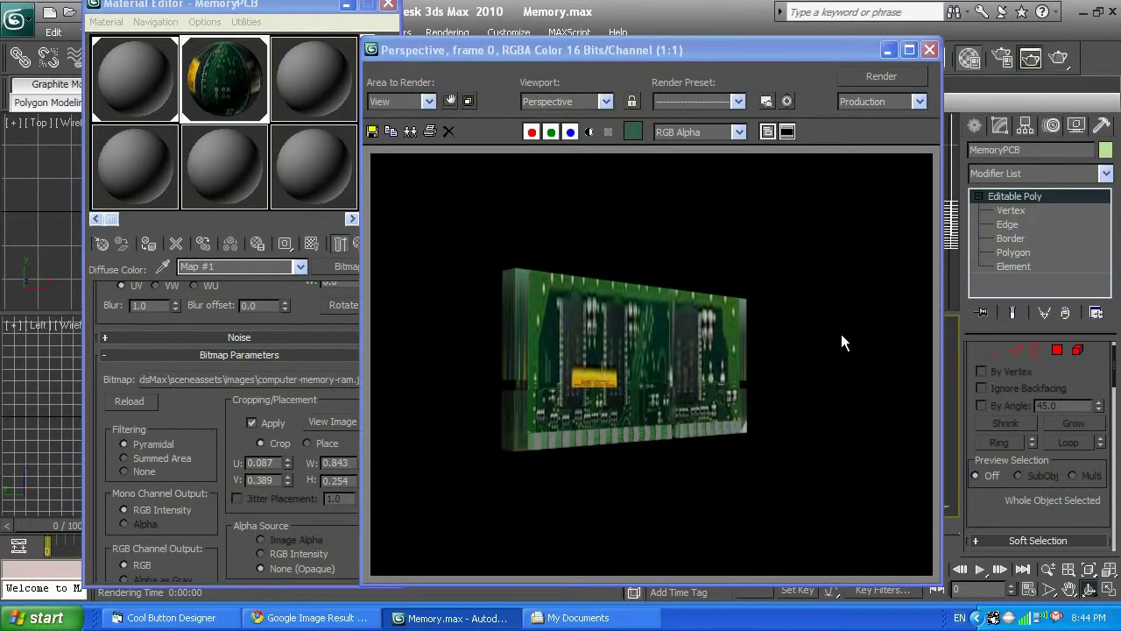
left_click(928, 53)
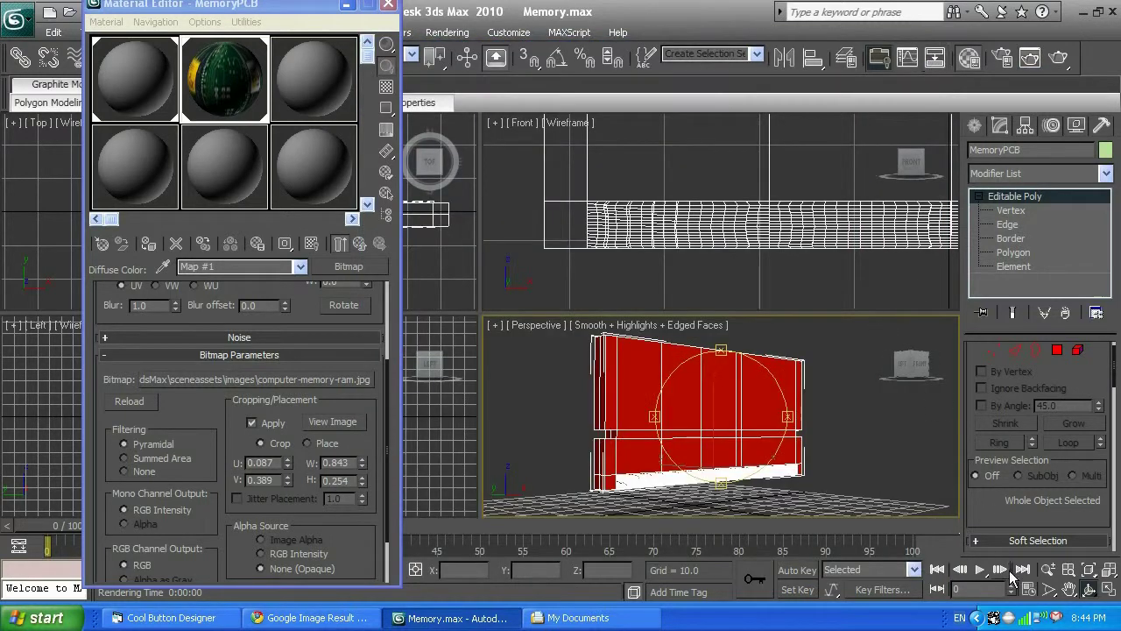
middle_click_drag(788, 408, 714, 415, "alt")
key("shift+q")
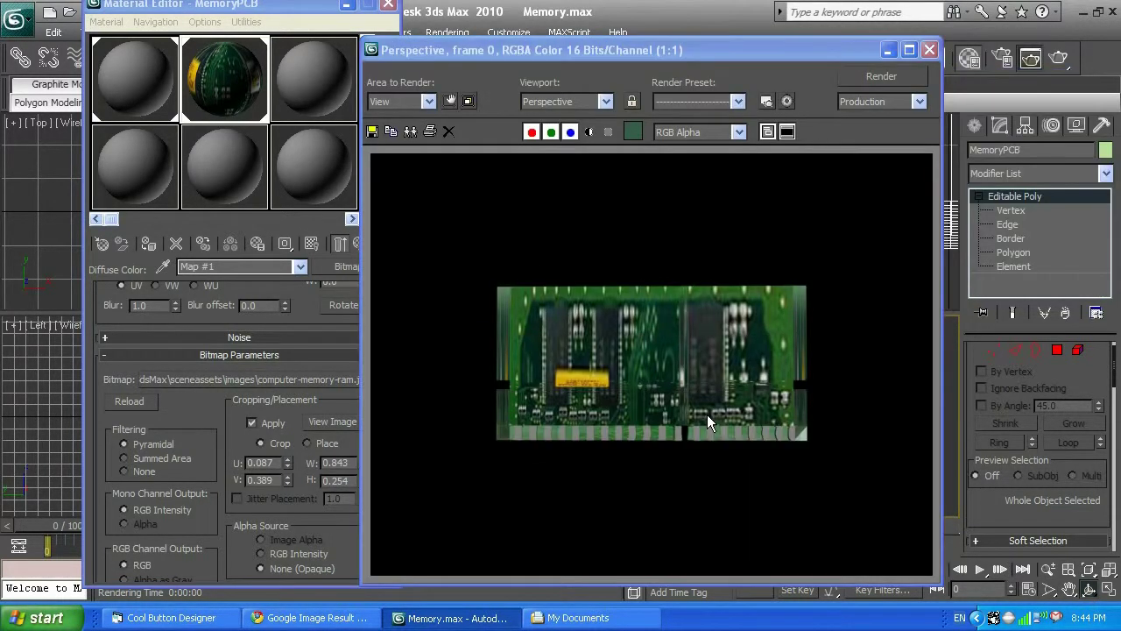
left_click(931, 51)
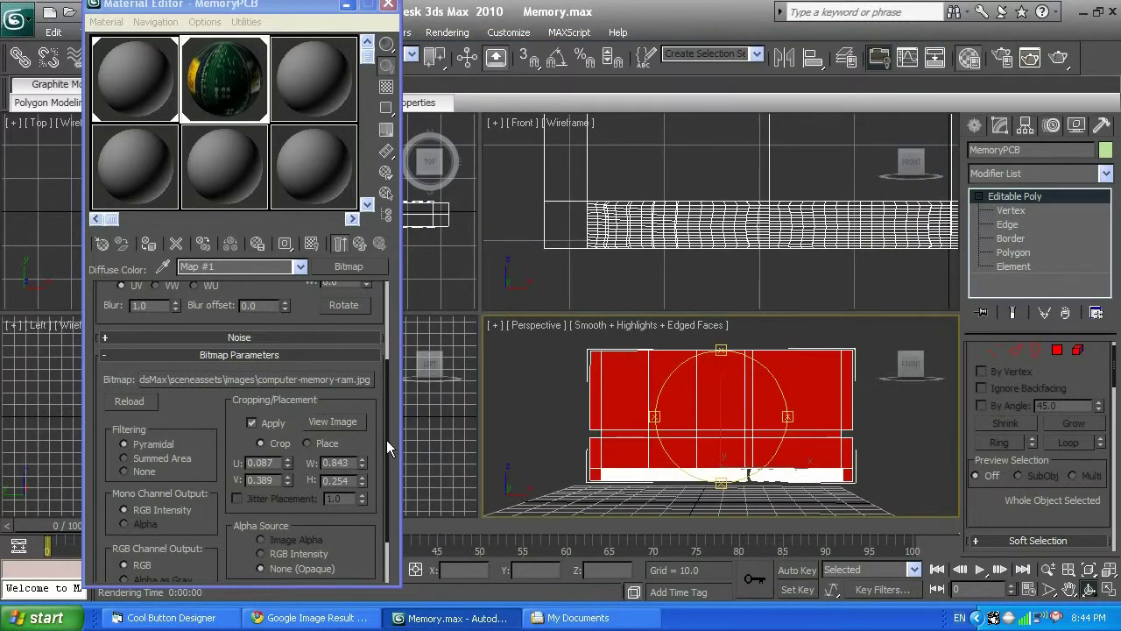
left_click_drag(387, 439, 392, 333)
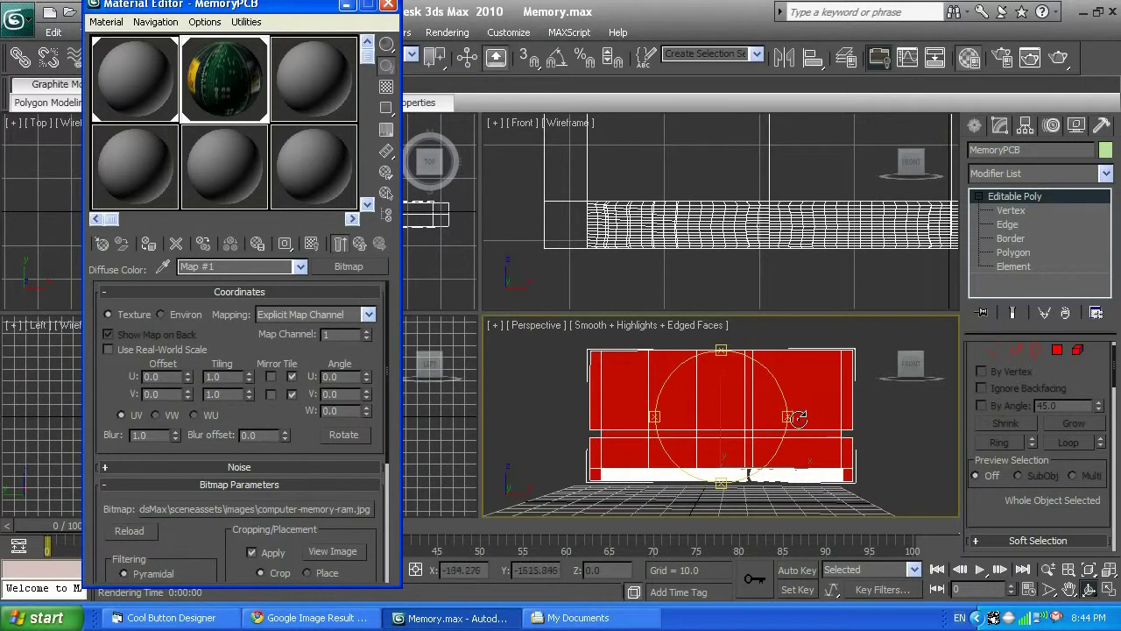
middle_click_drag(786, 416, 778, 417, "alt")
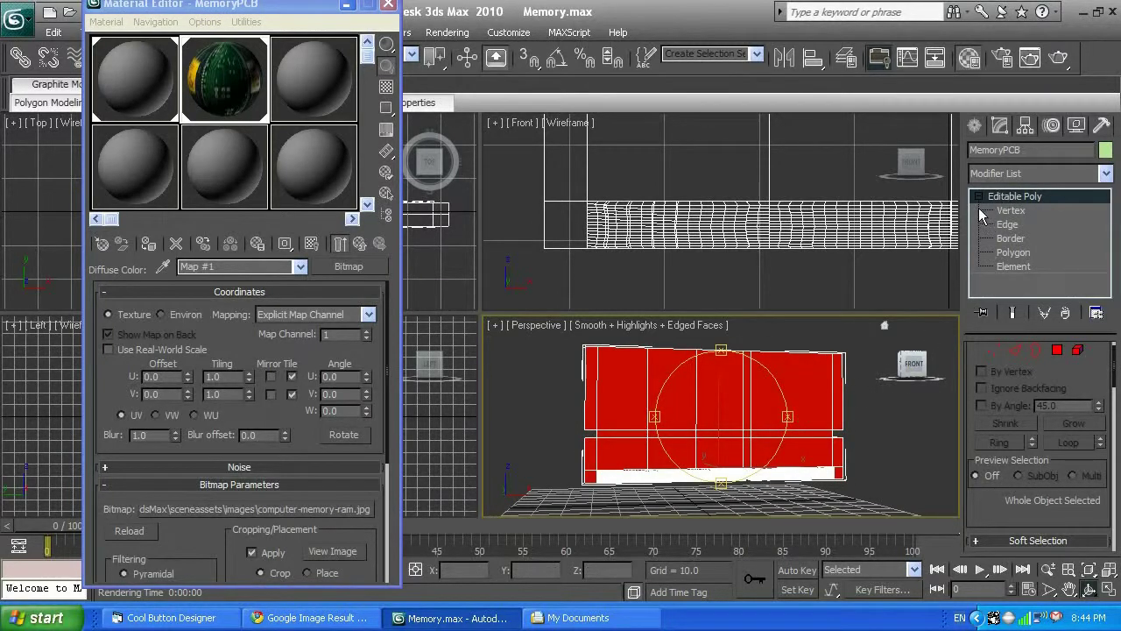
key("shift+q")
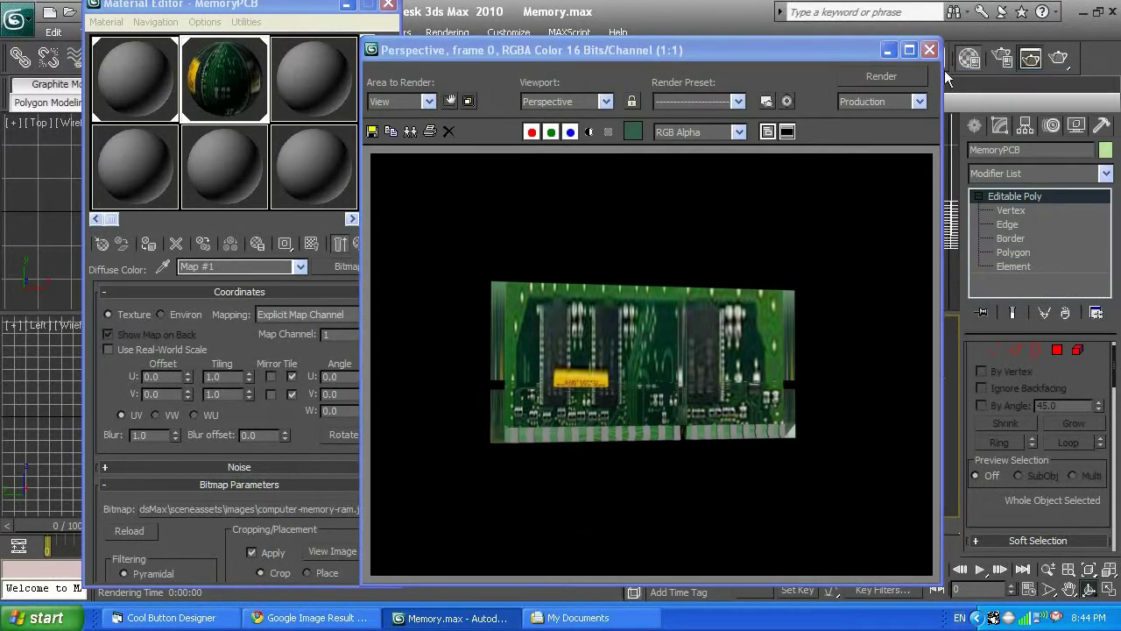
left_click(930, 50)
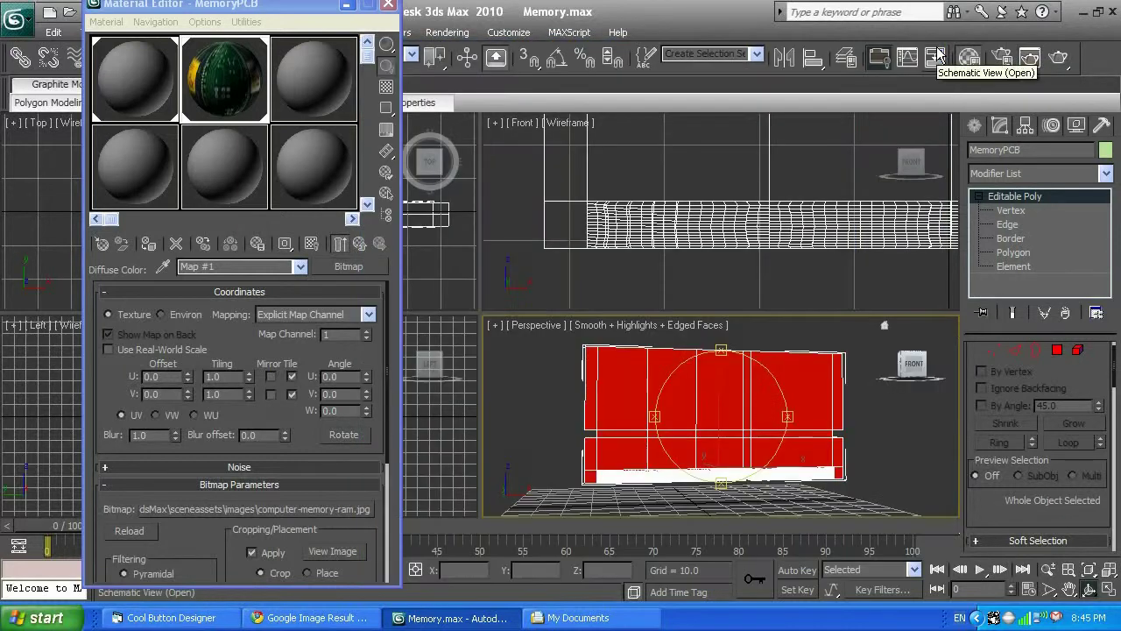
- Add a UVW Map modifier to MemoryPCB and set its mapping type to Box
left_click(1044, 175)
left_click(1045, 175)
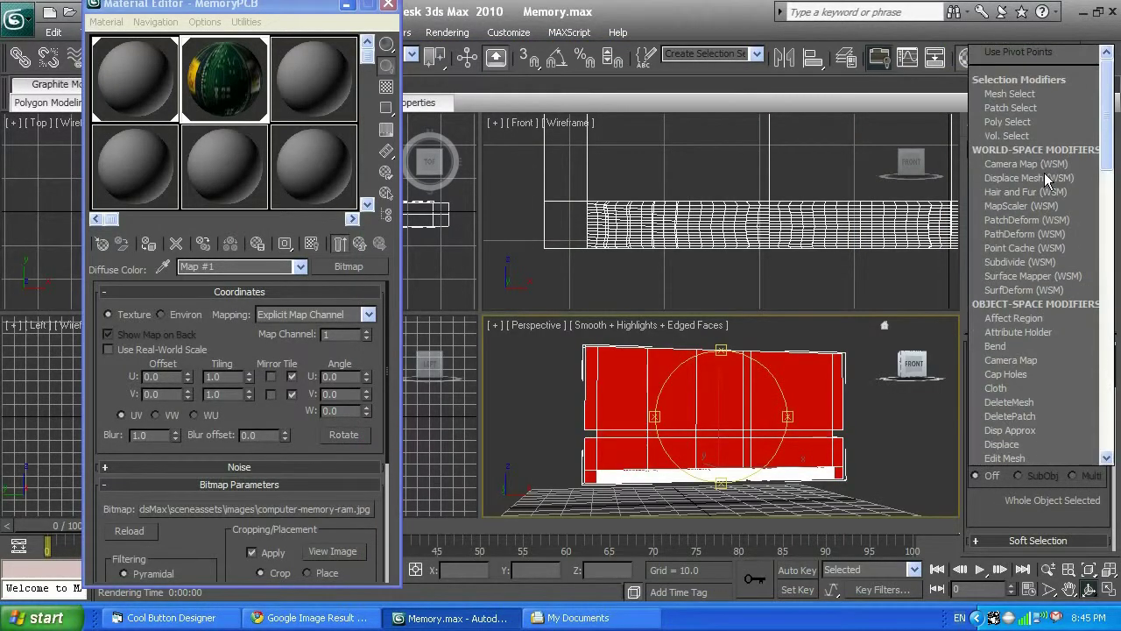
scroll(1044, 216, "down", 1)
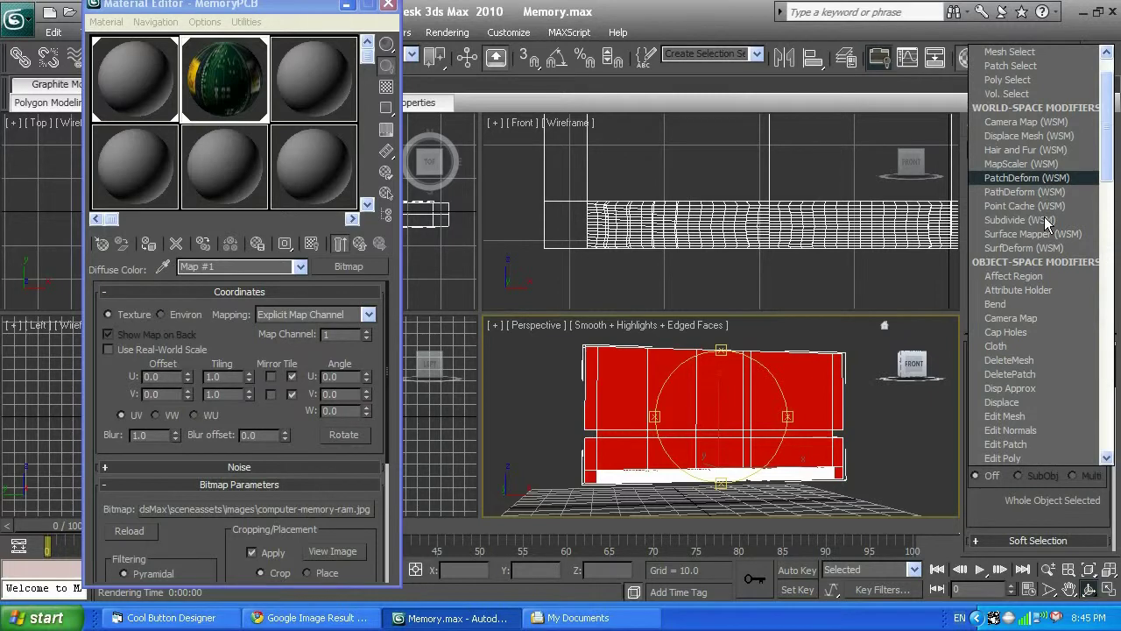
scroll(1045, 217, "down", 20)
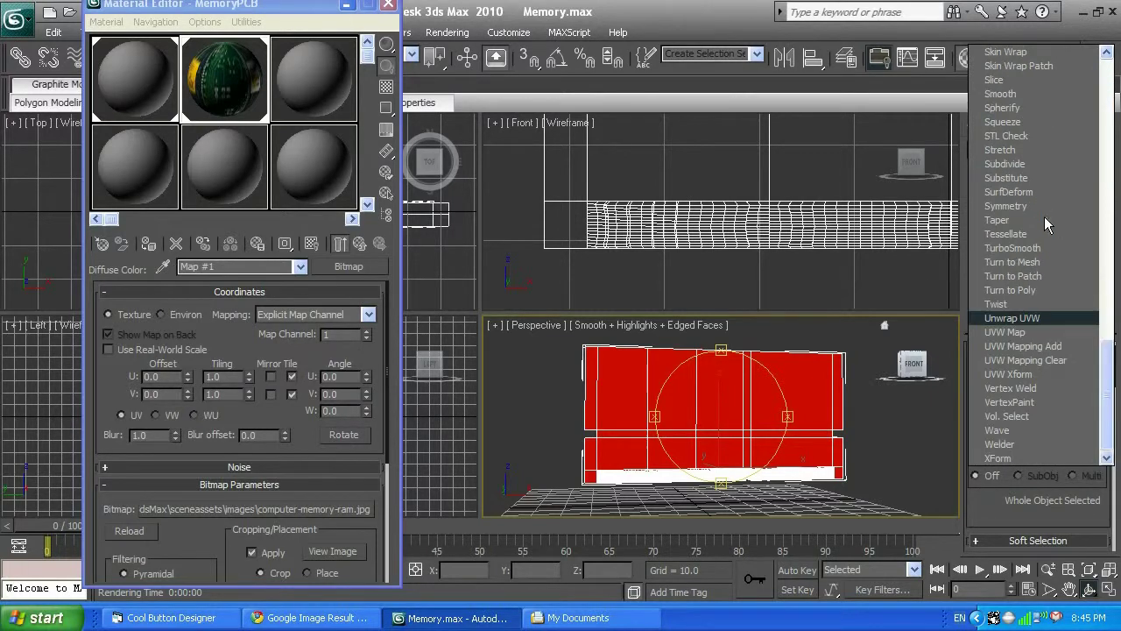
left_click(1019, 335)
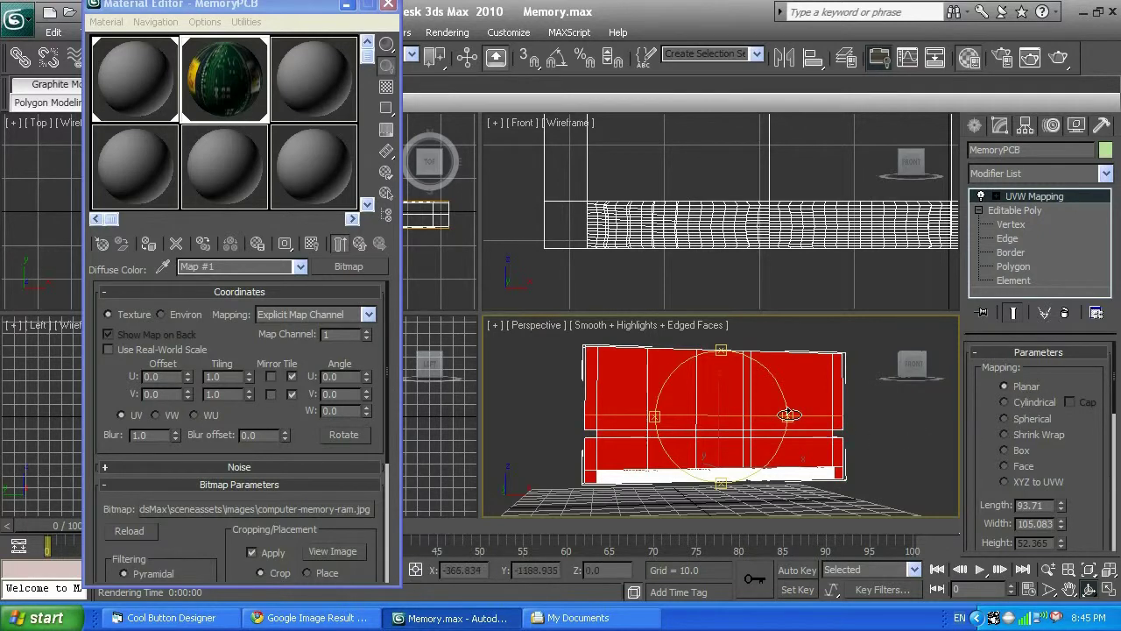
middle_click_drag(787, 422, 822, 412, "alt")
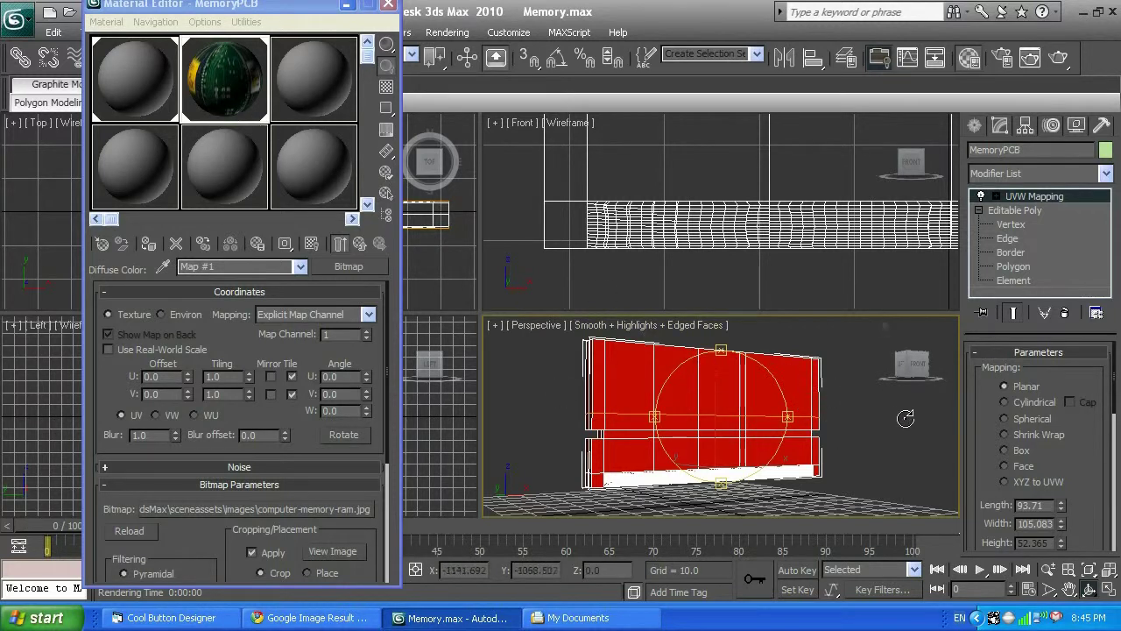
left_click(1005, 451)
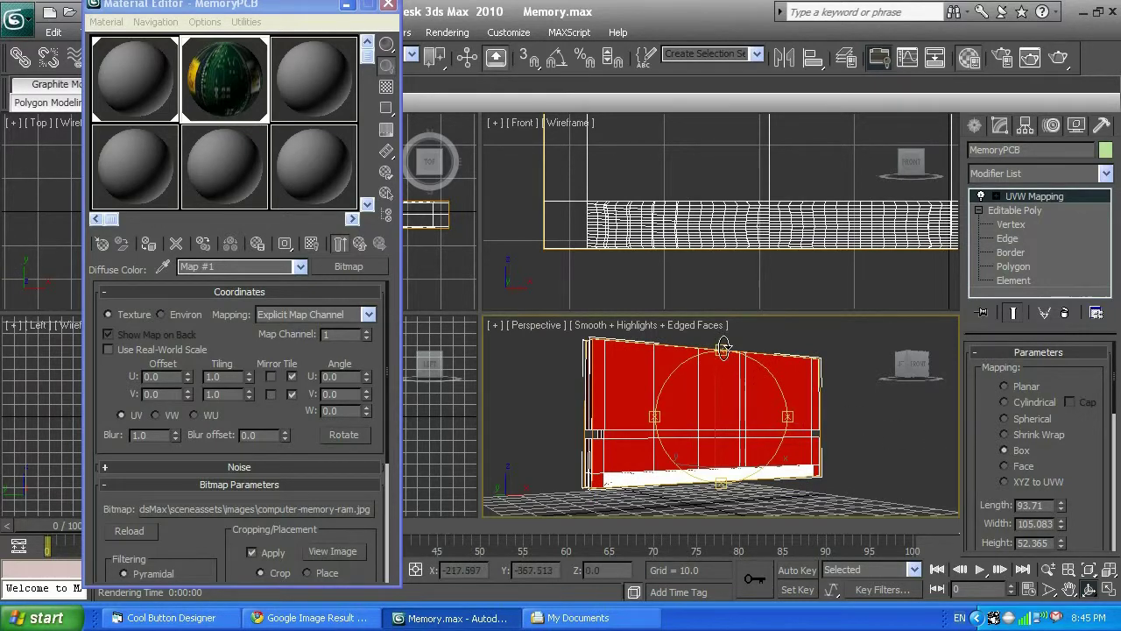
- Test-render the box-mapped board in the Perspective view from two angles to examine its front and side edges
mouse_move(724, 352)
left_mouse_down()
mouse_move(716, 377)
mouse_move(740, 366)
mouse_move(730, 355)
left_mouse_up()
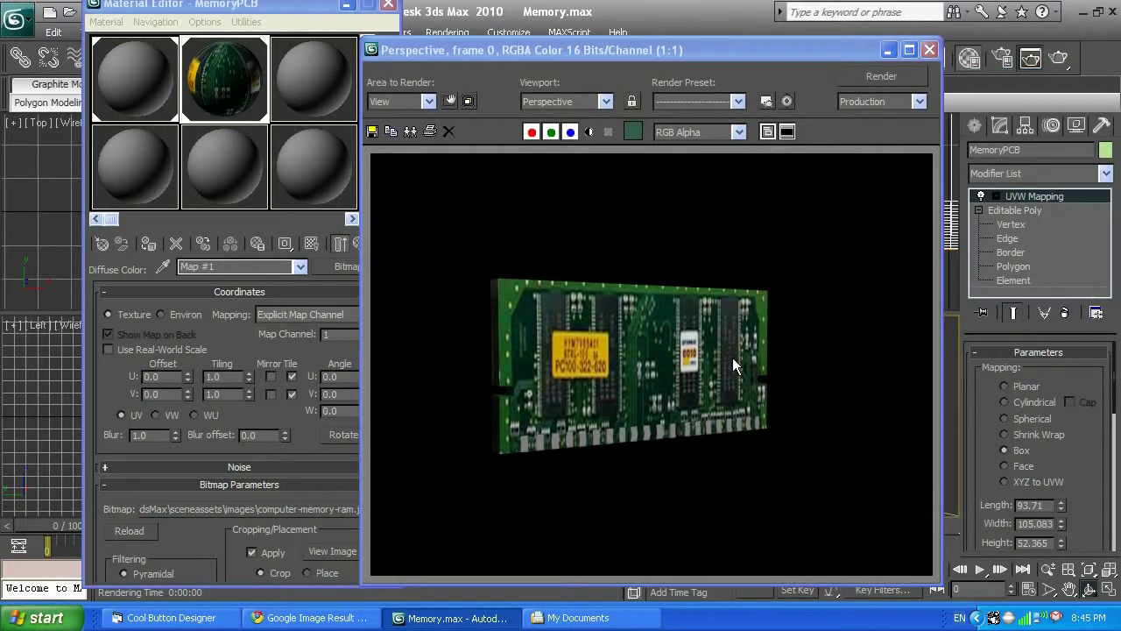
left_click(929, 50)
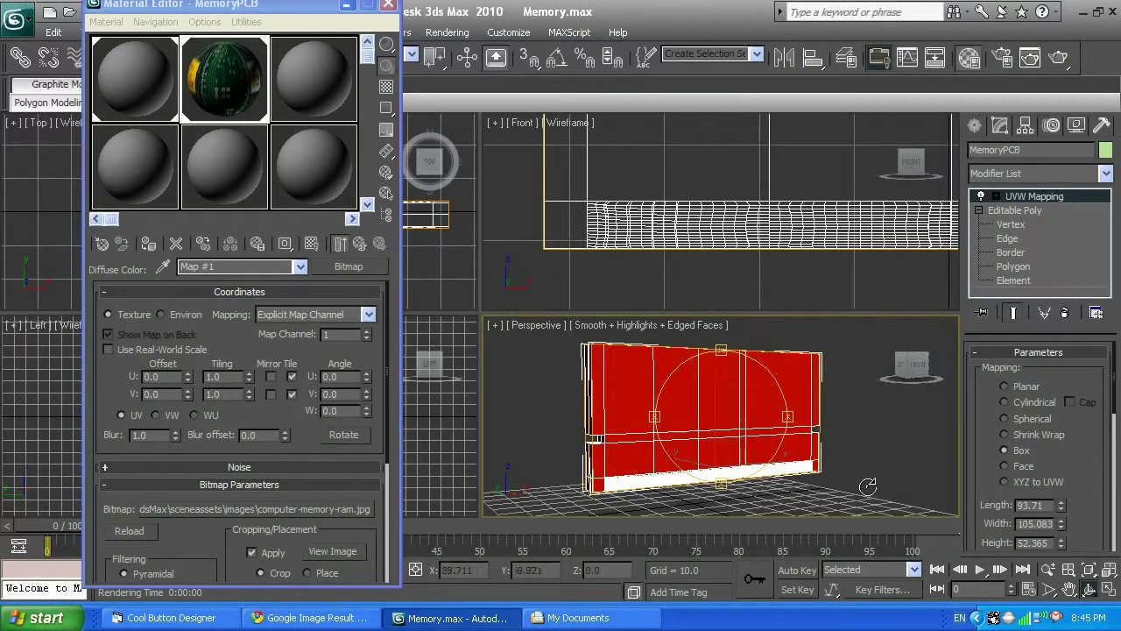
middle_click_drag(788, 413, 737, 415, "alt")
key("shift+q")
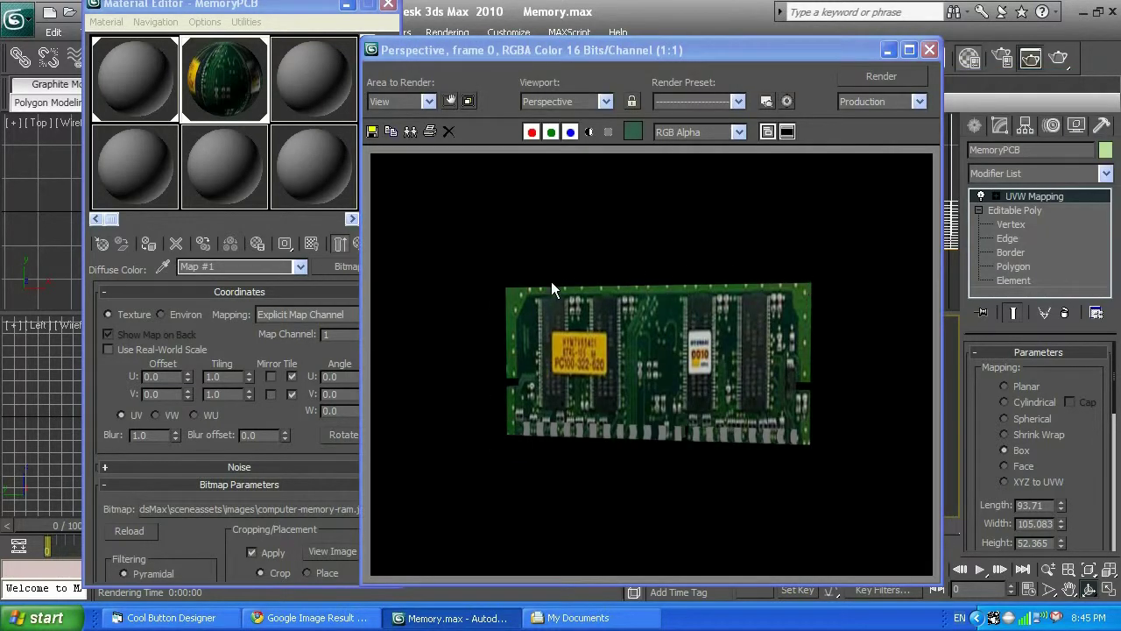
left_click(930, 50)
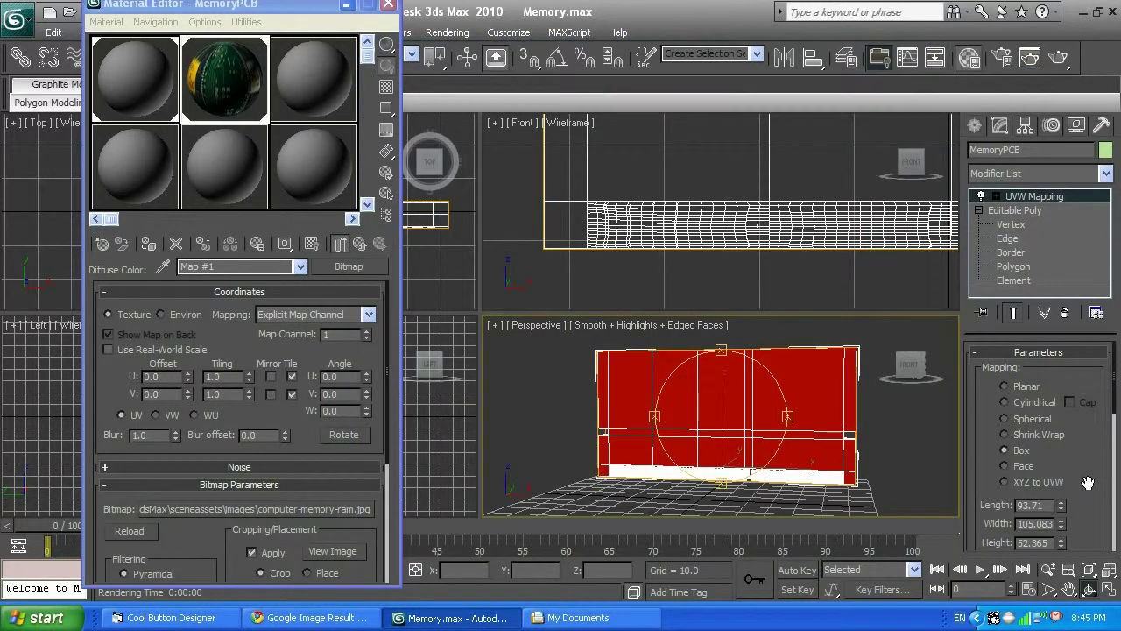
- Try Face mapping on the memory board with a test render, then restore Box mapping and render again to compare
left_click(1004, 465)
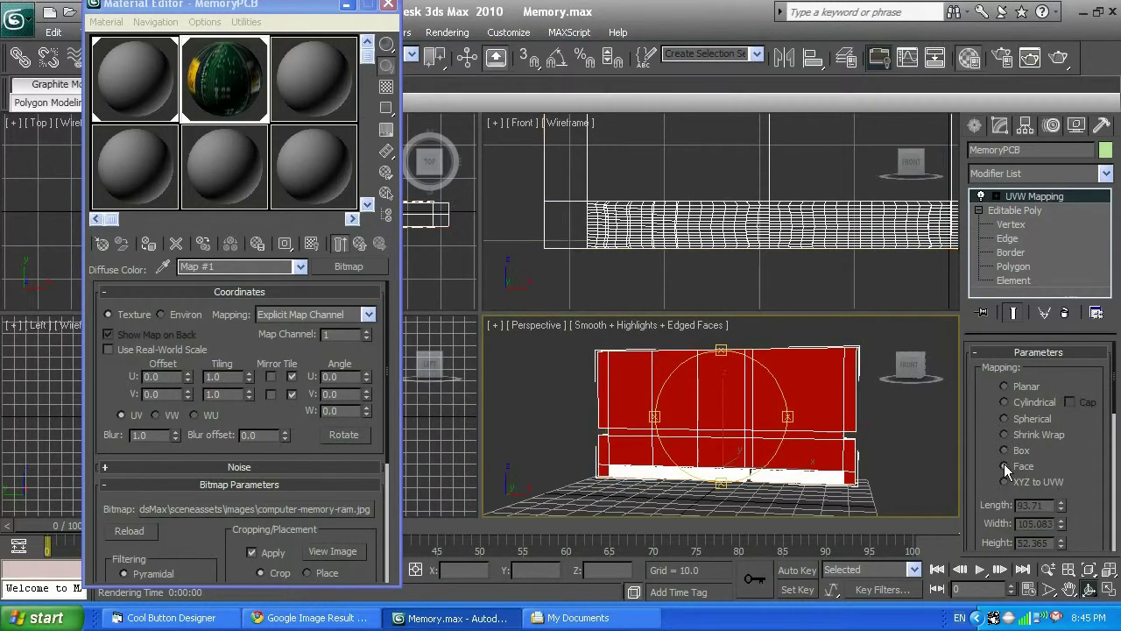
key("shift+q")
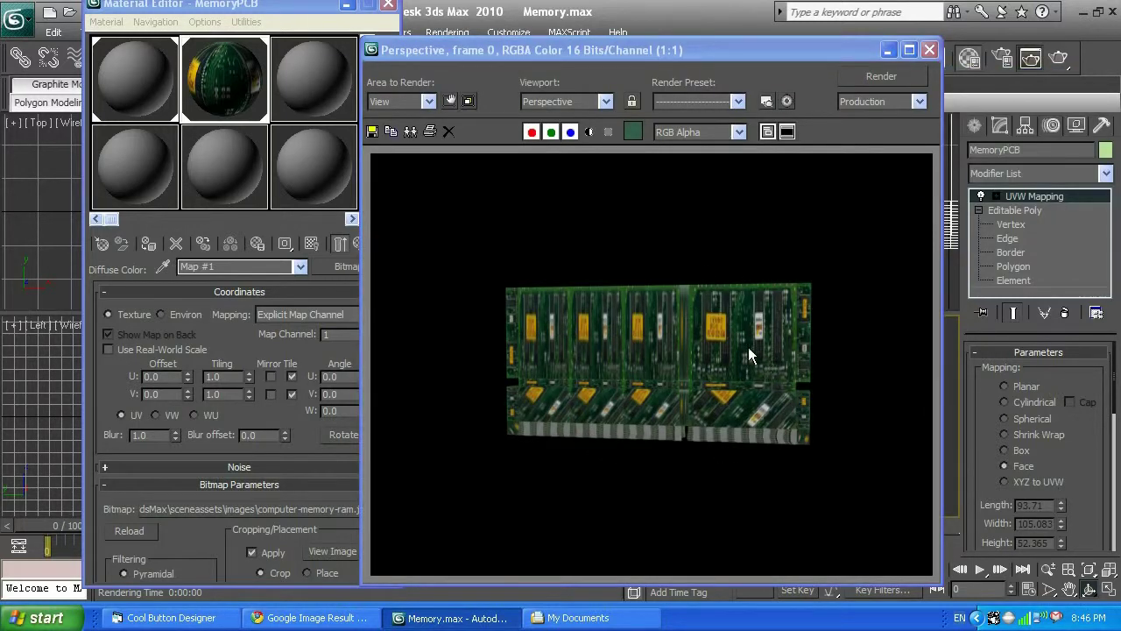
left_click(929, 50)
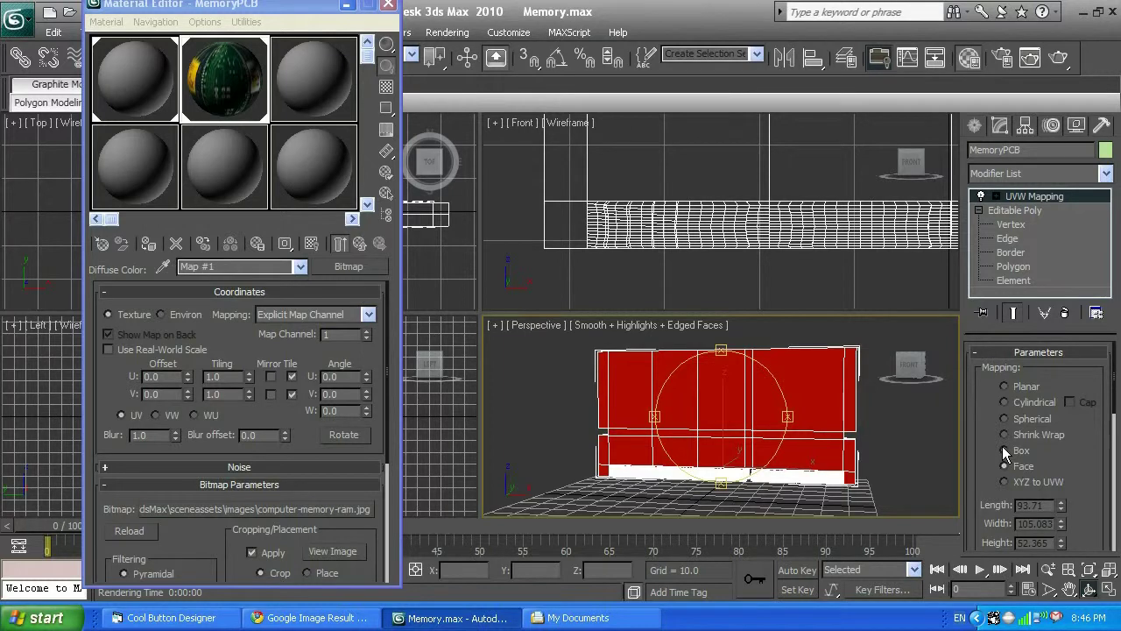
left_click(1003, 449)
key("shift+q")
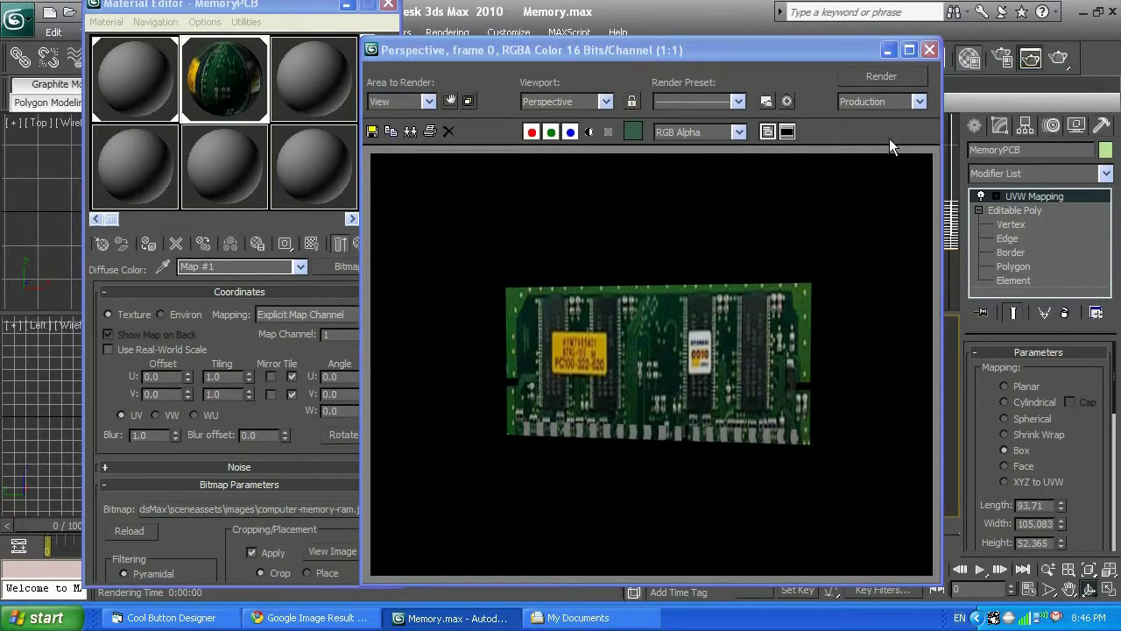
left_click(930, 52)
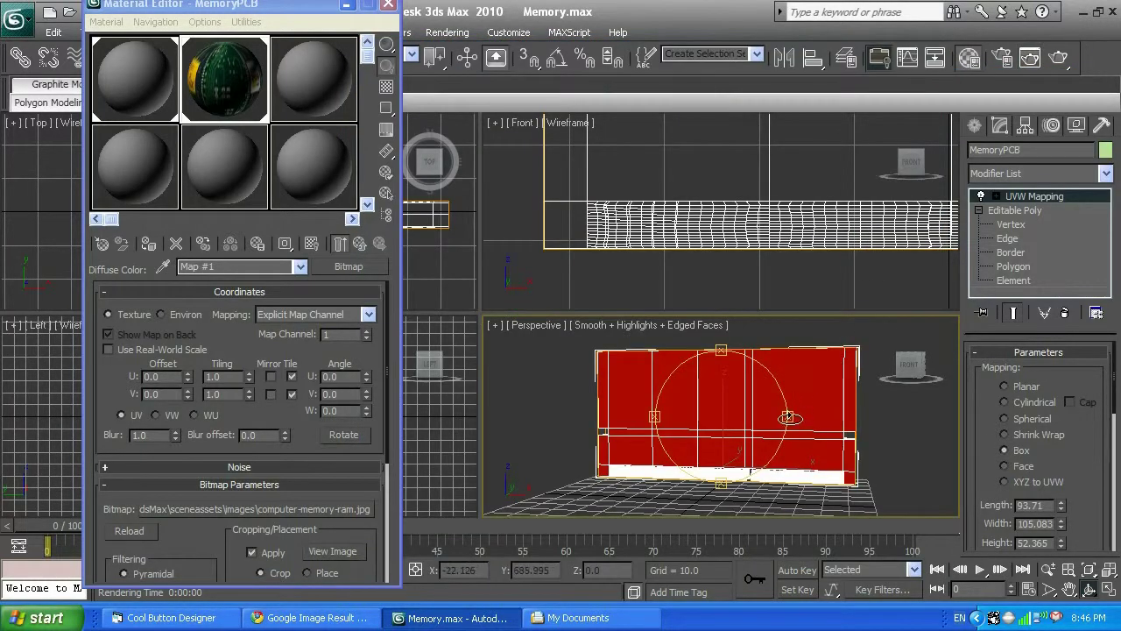
- Test-render the box-mapped board at an oblique angle and from farther away to examine the texture at smaller sizes
key("shift+q")
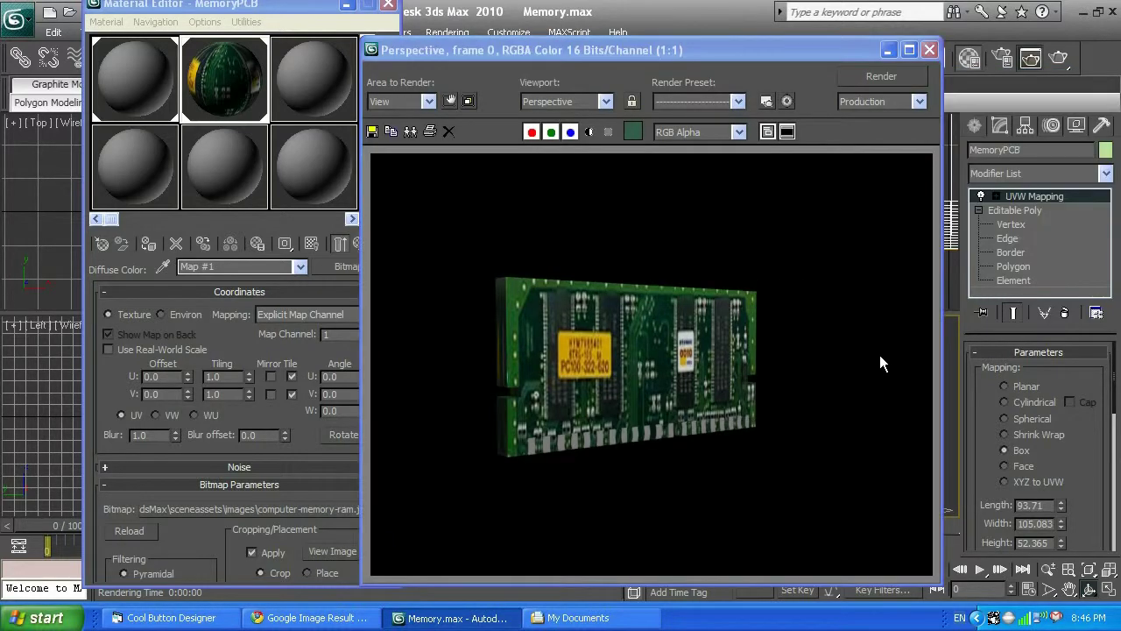
left_click(930, 50)
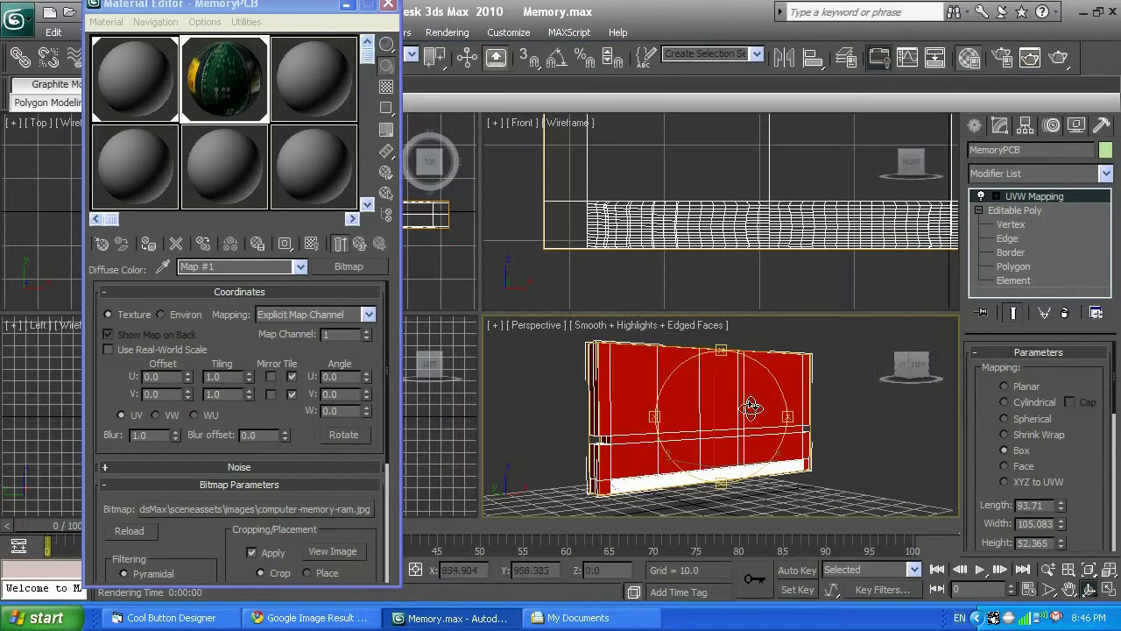
key("shift+q")
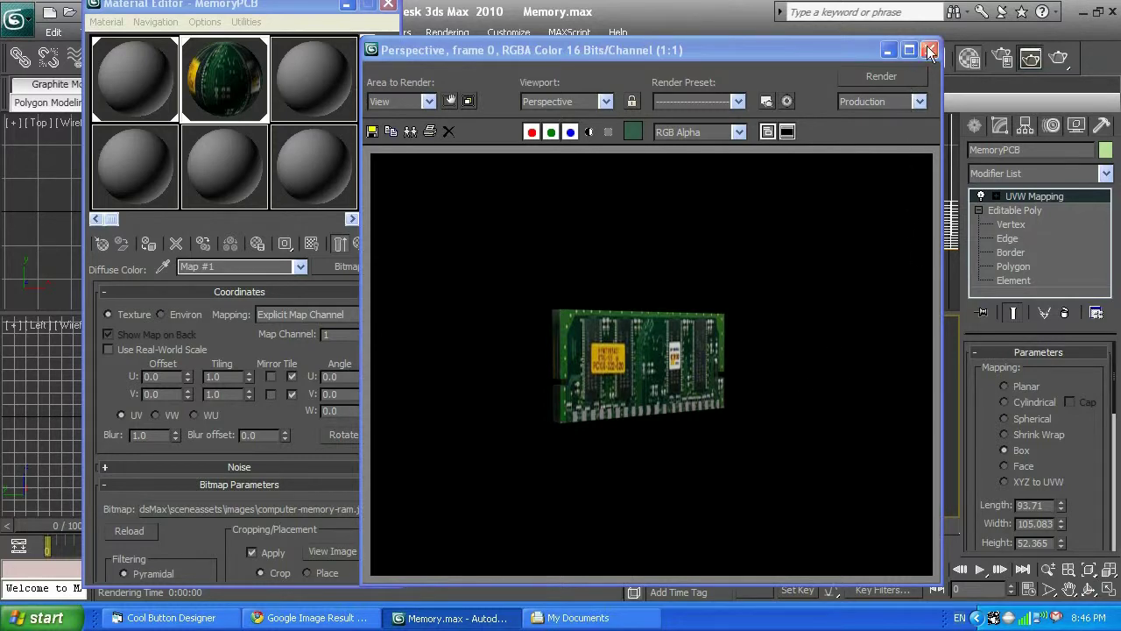
left_click(930, 51)
right_click(788, 392)
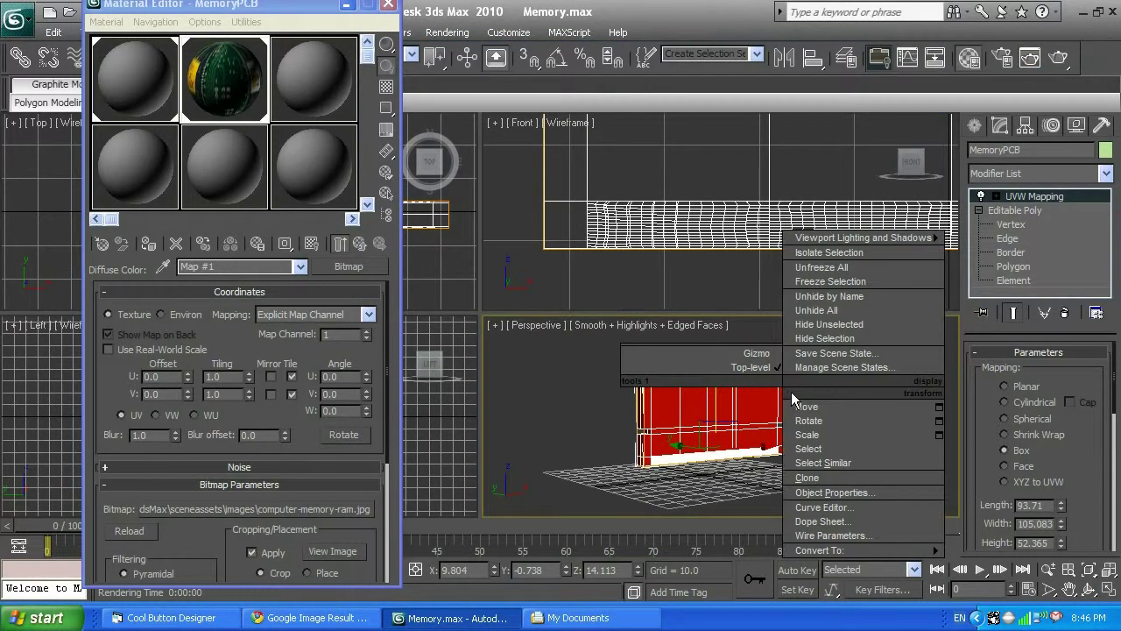
key("Escape")
scroll(799, 390, "down", 2)
key("shift+q")
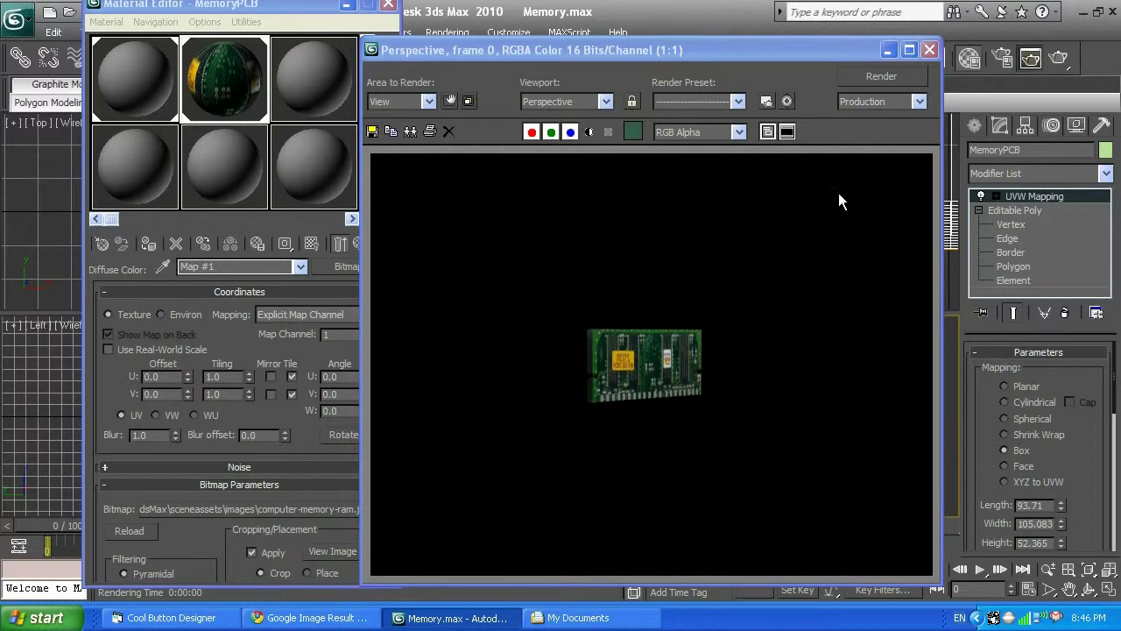
left_click(929, 50)
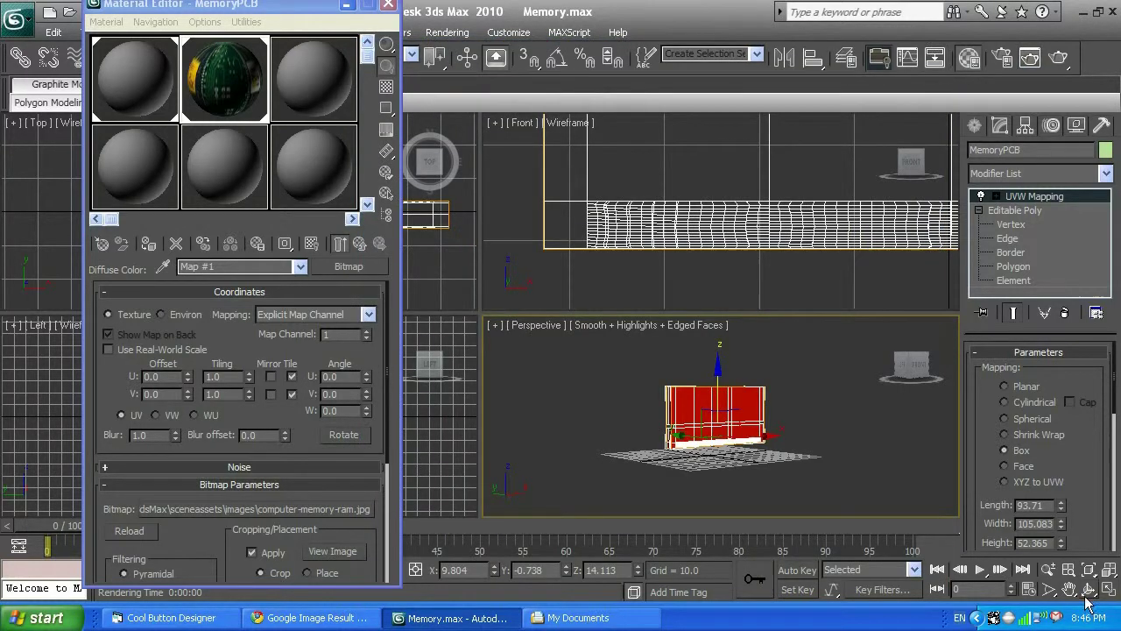
- Orbit the distant memory board and test-render it from the front and from an oblique side to check its realism
left_click(1090, 589)
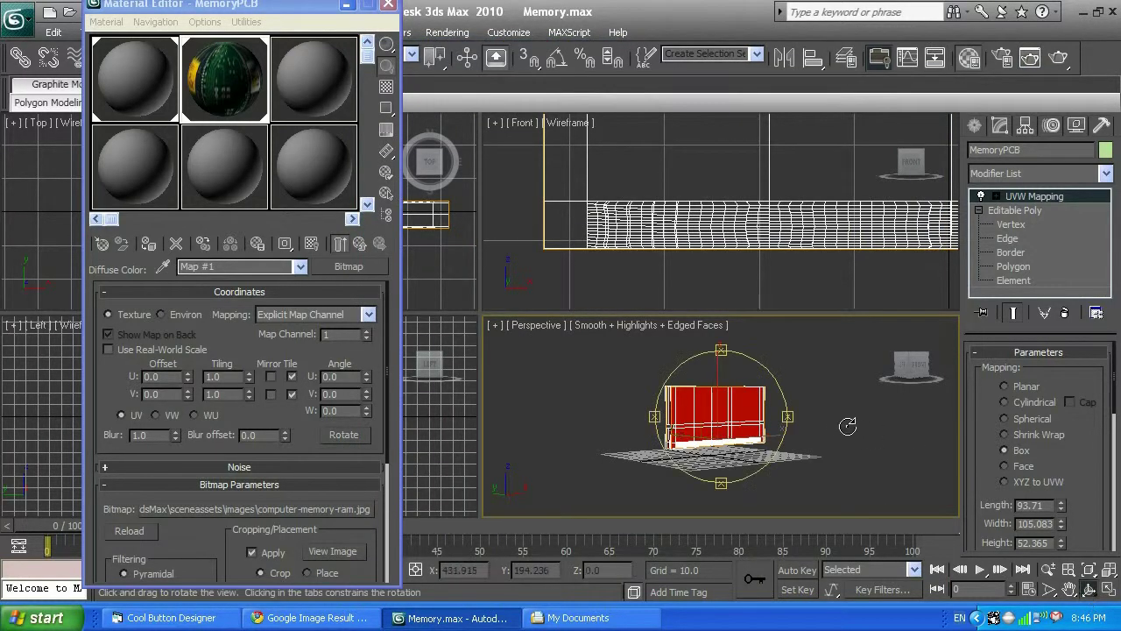
left_click_drag(795, 416, 714, 415)
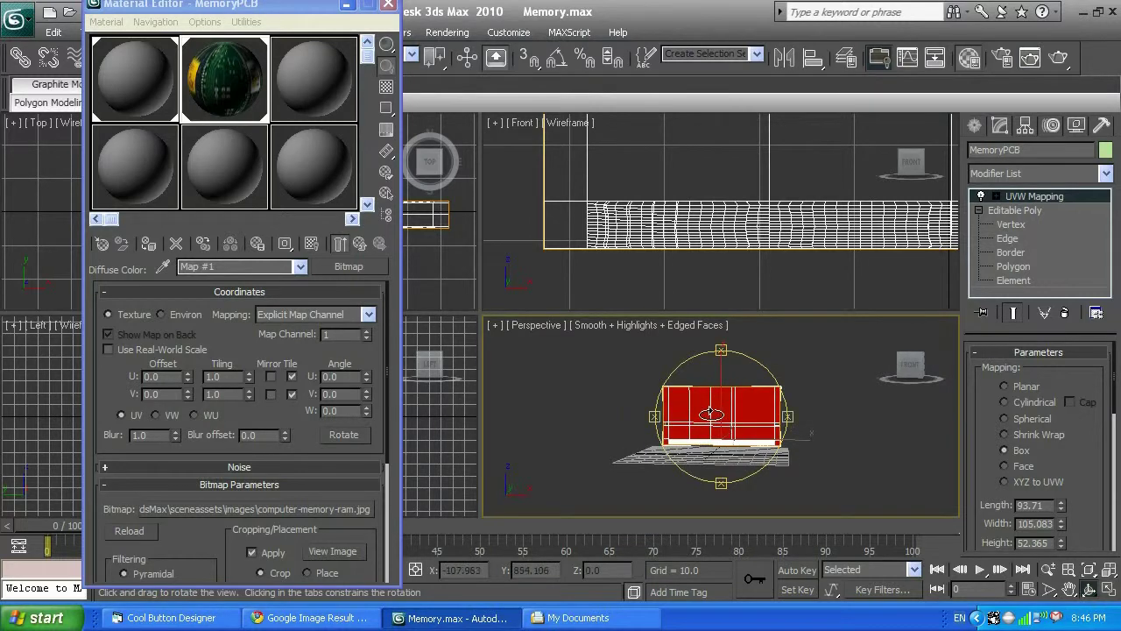
key("shift+q")
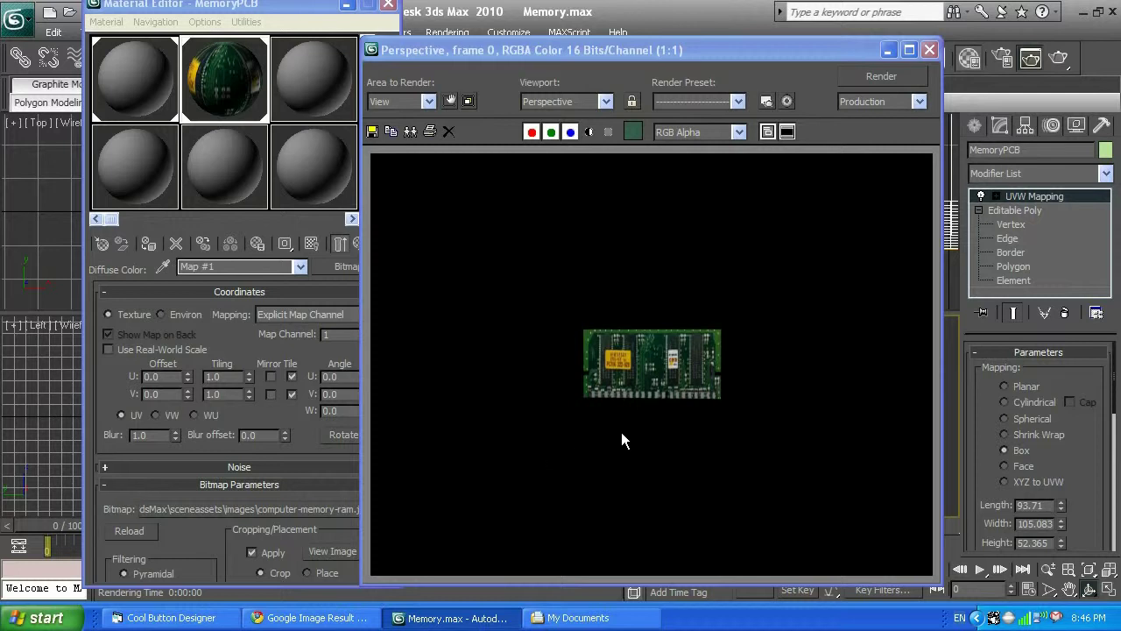
left_click(931, 49)
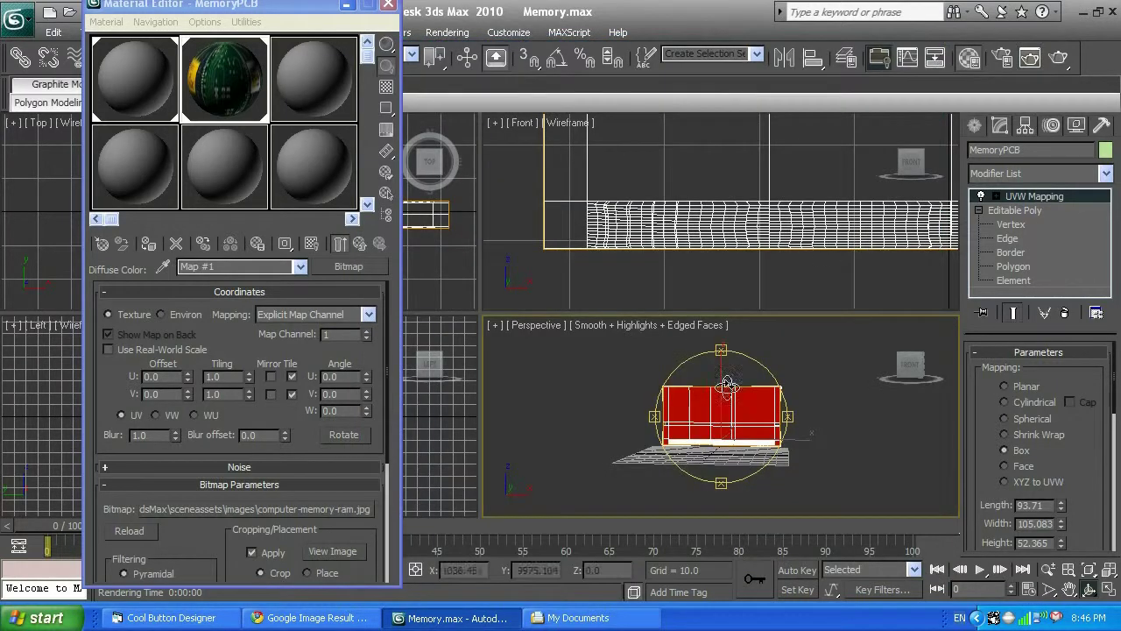
left_click_drag(784, 404, 880, 423)
key("shift+q")
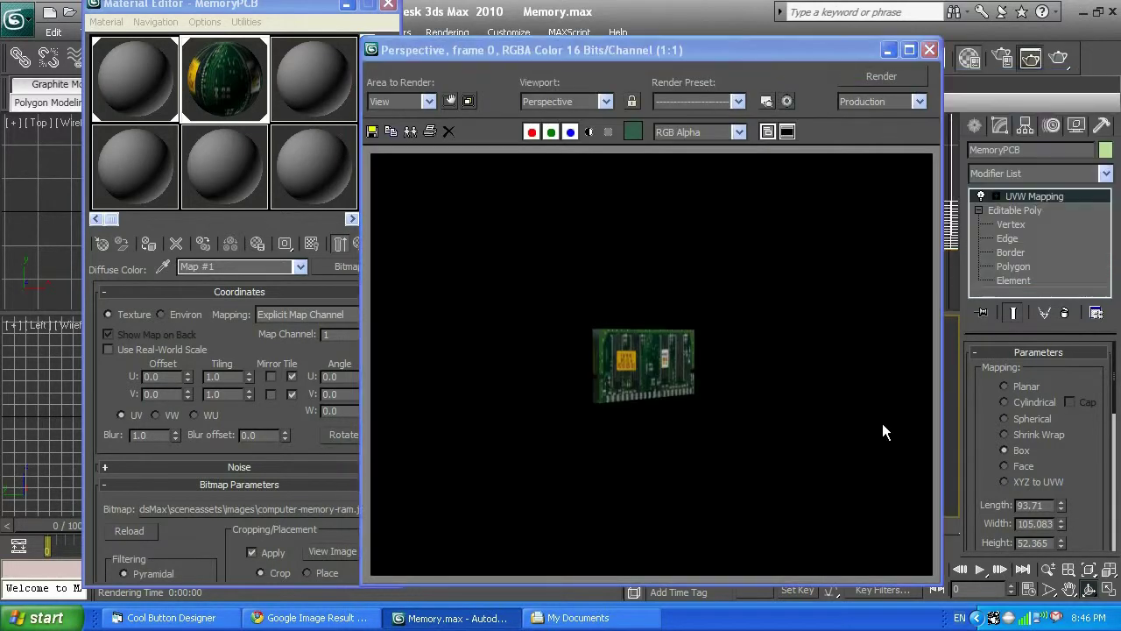
left_click(929, 49)
left_click_drag(778, 432, 727, 434)
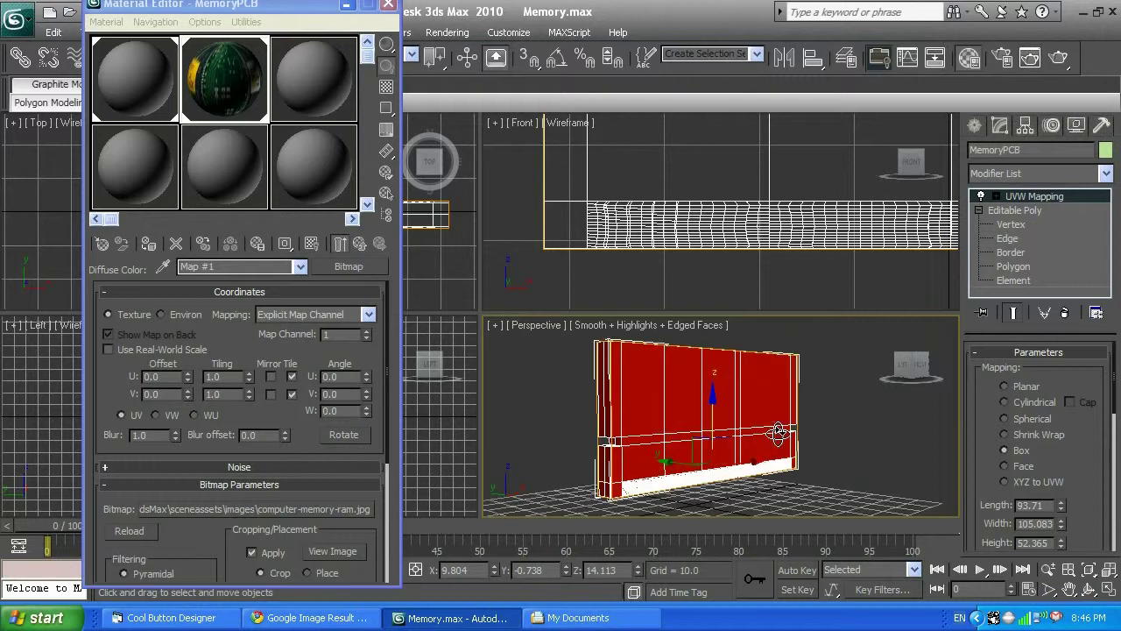
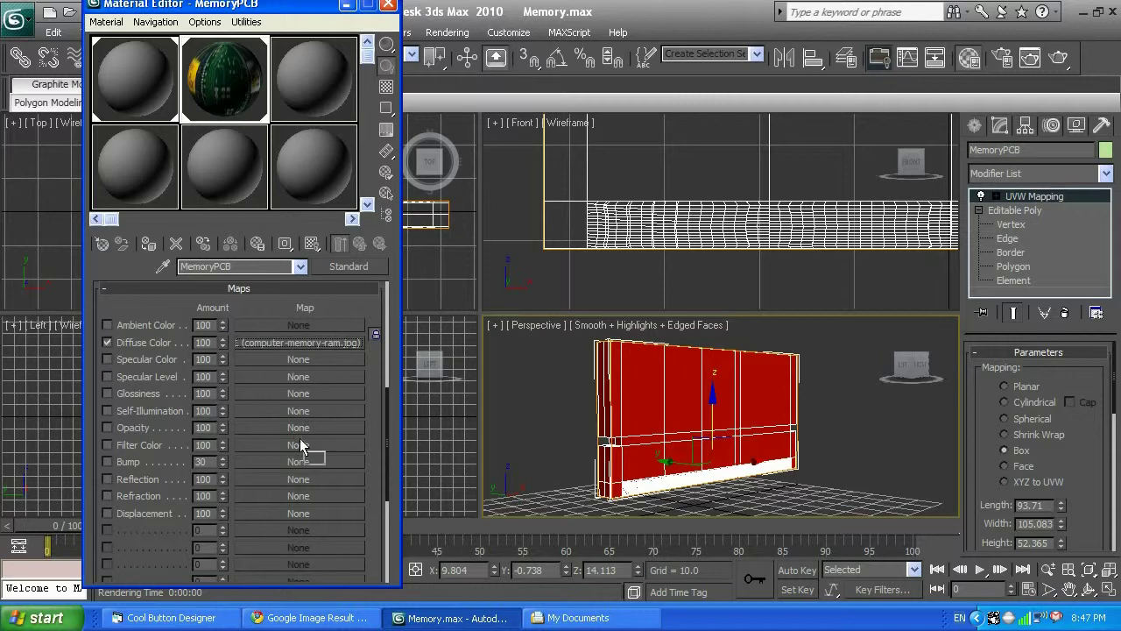
- Duplicate the Diffuse Color bitmap into the MemoryPCB material's Bump map using the Copy method and set the bump amount to 100
left_click_drag(299, 460, 300, 461)
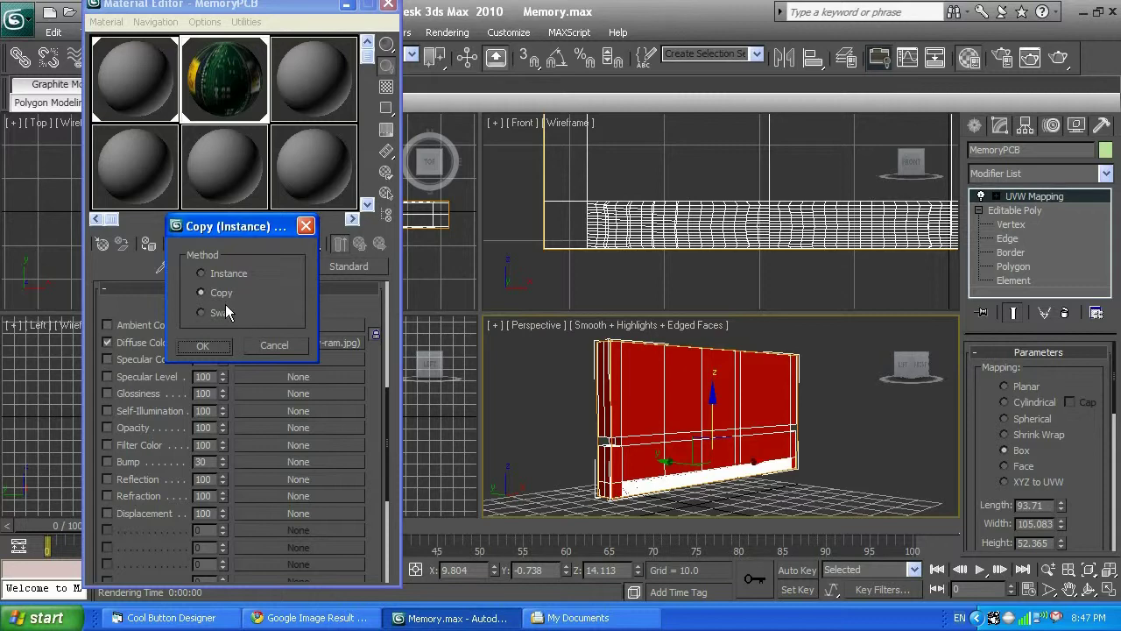
left_click(202, 345)
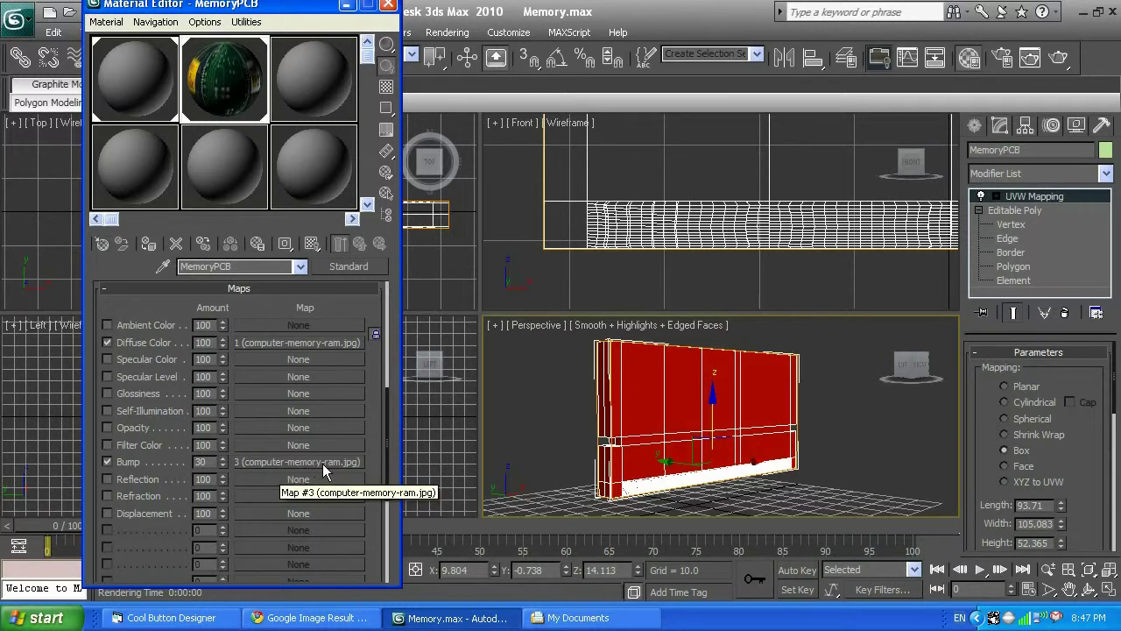
left_click_drag(207, 455, 166, 457)
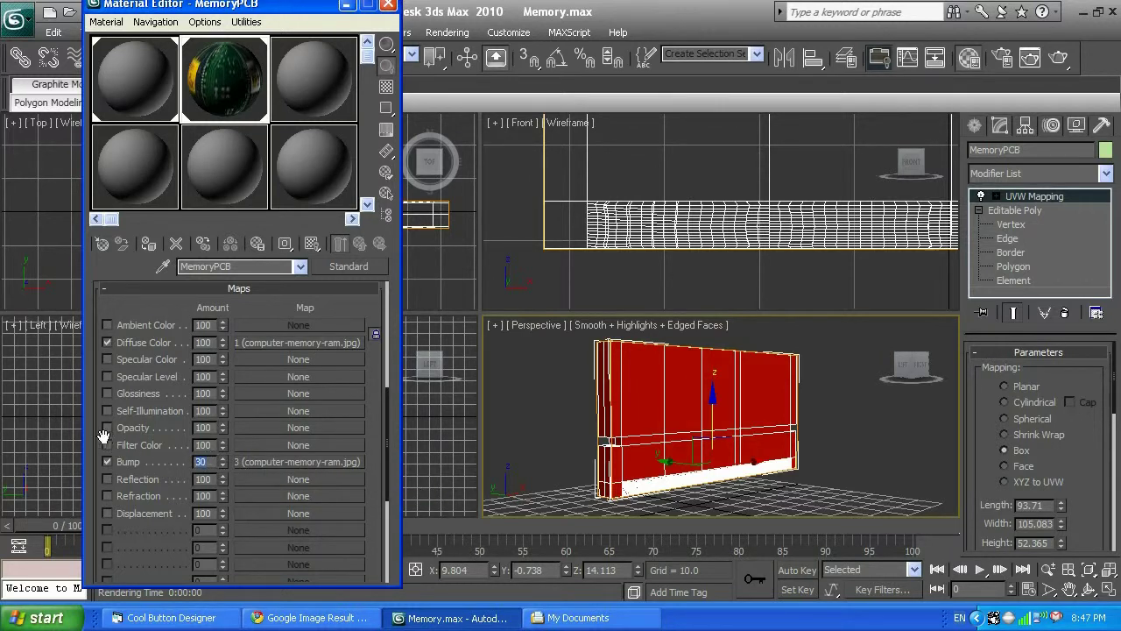
type("100")
- Test-render the Perspective view to examine the bump effect on the memory board's surface
right_click(845, 413)
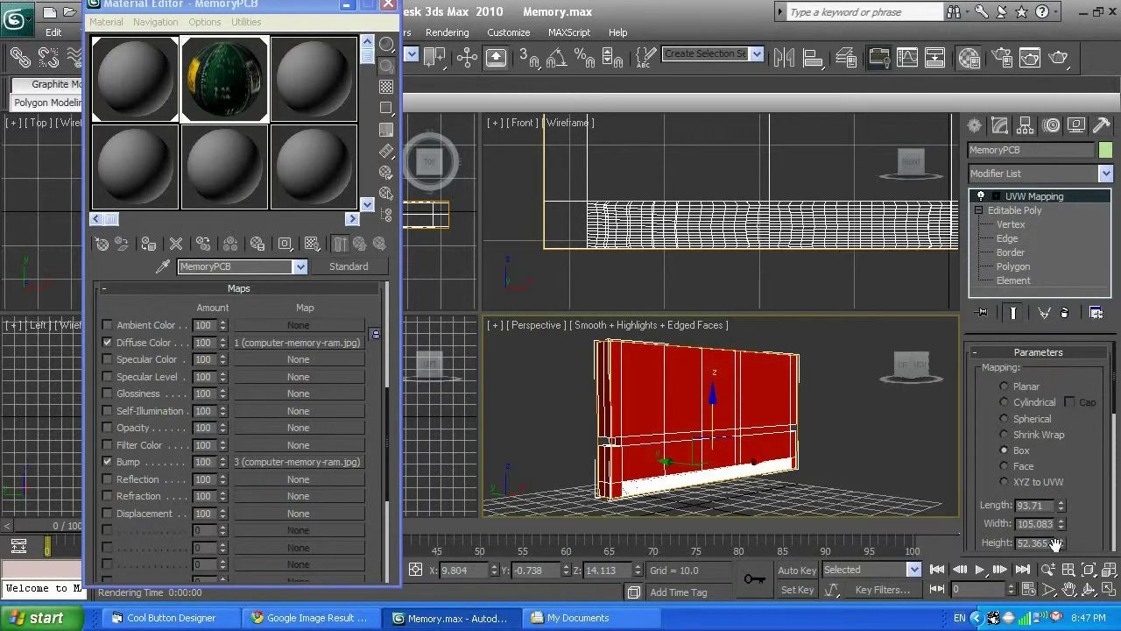
left_click(1069, 588)
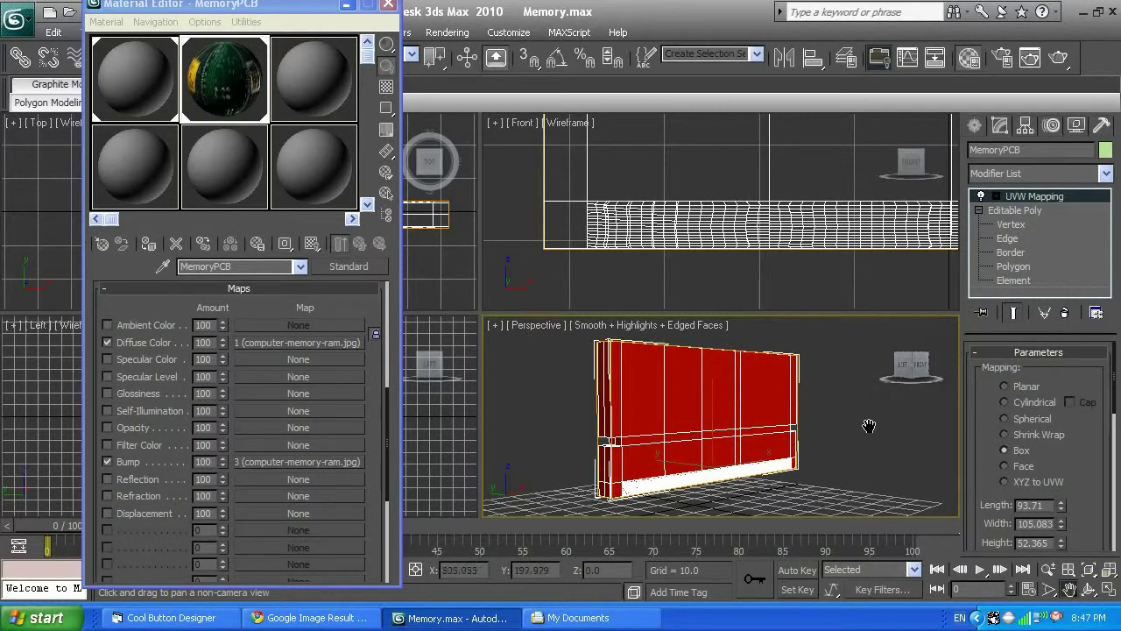
key("shift+q")
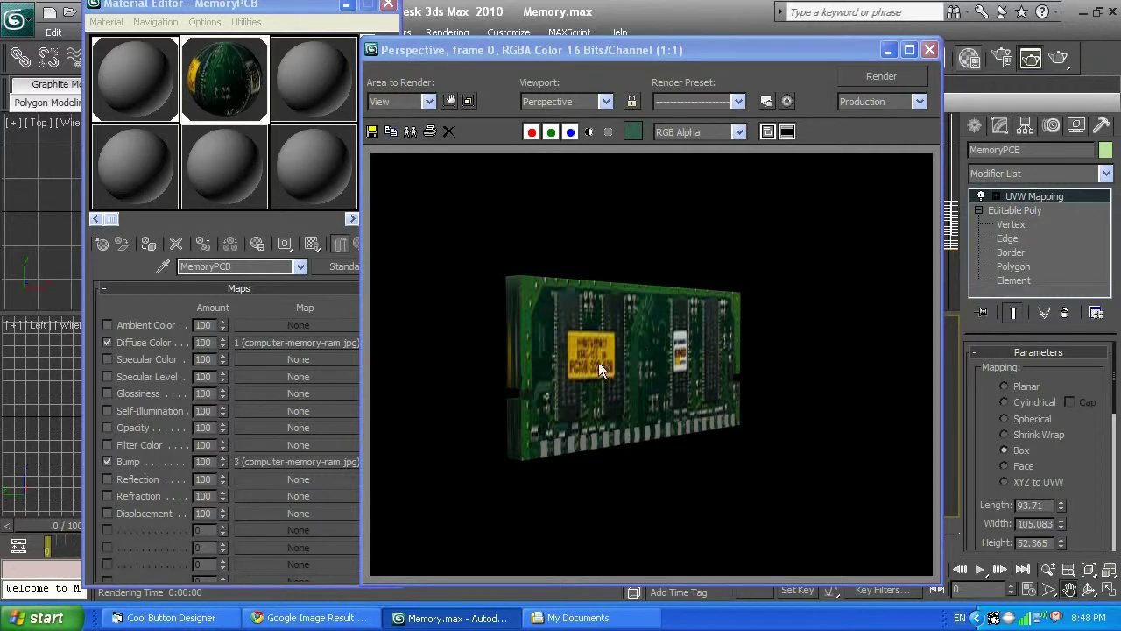
left_click(928, 49)
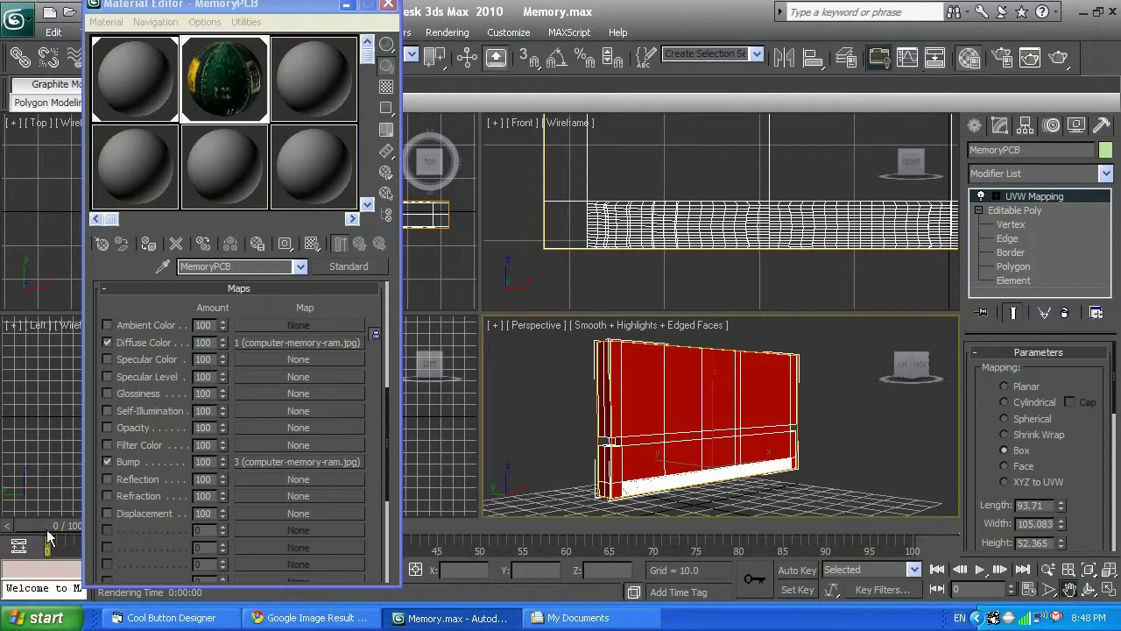
- Set the MemoryPCB material's bump amount to 300 and view its sample sphere enlarged
left_click(194, 464)
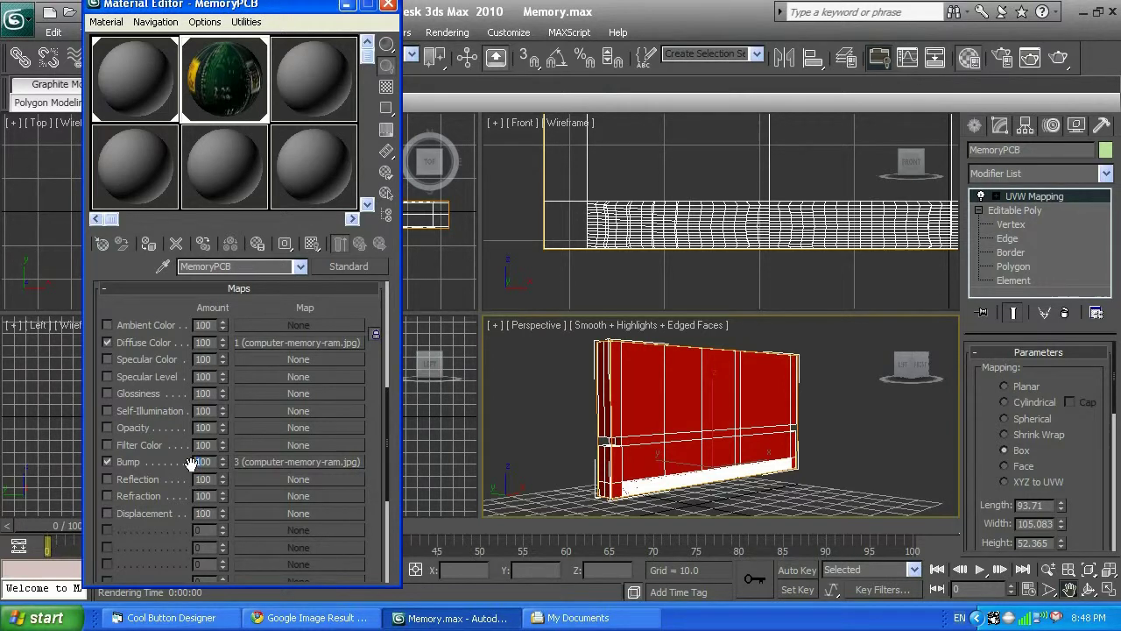
double_click(200, 462)
type("300")
key("Return")
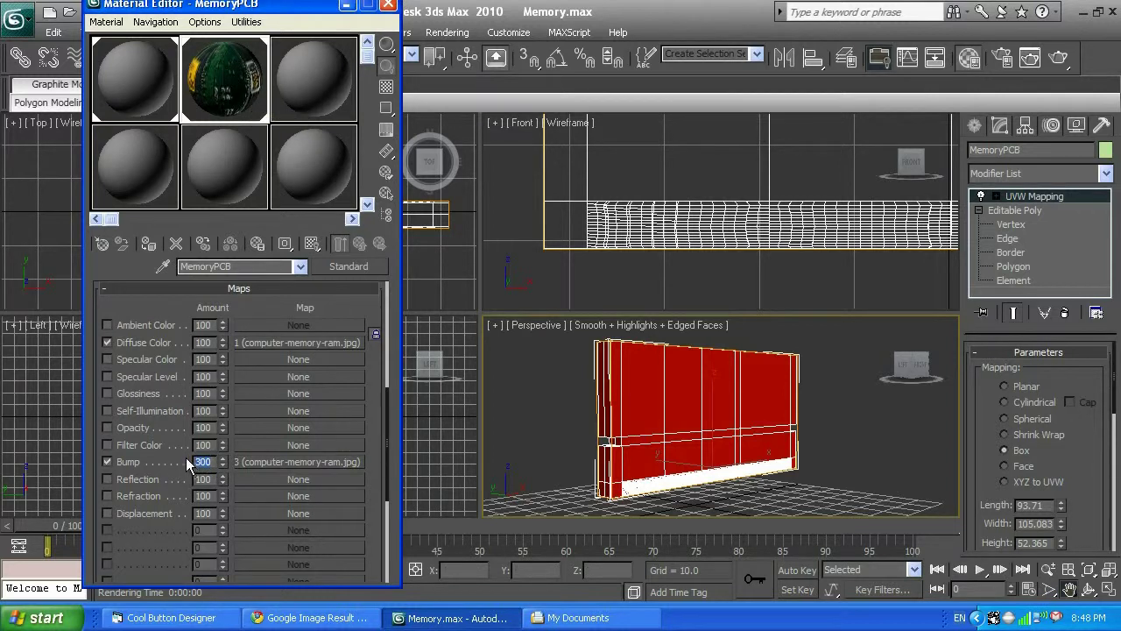
double_click(219, 75)
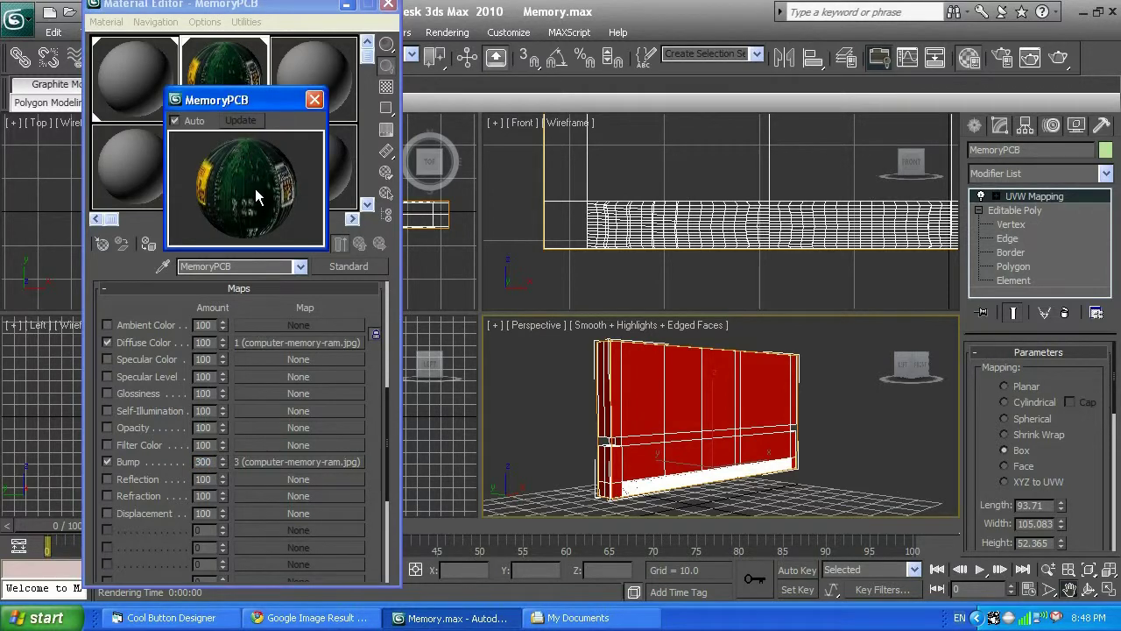
left_click(313, 99)
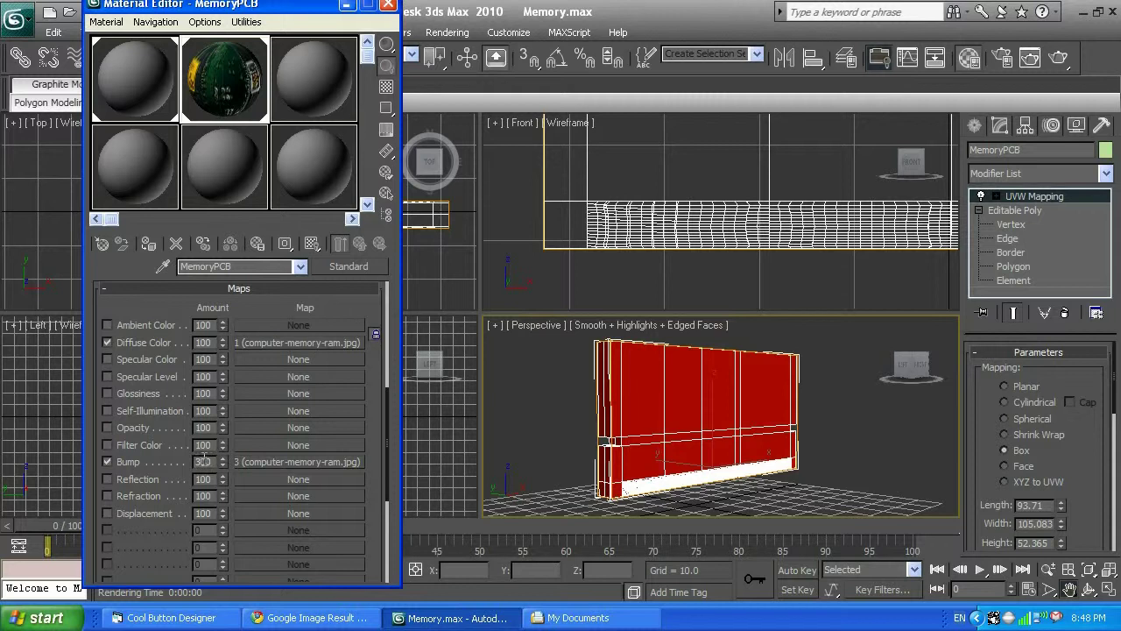
- Lower the MemoryPCB bump amount to 50 and open the magnified sample sphere to compare the surface
double_click(200, 460)
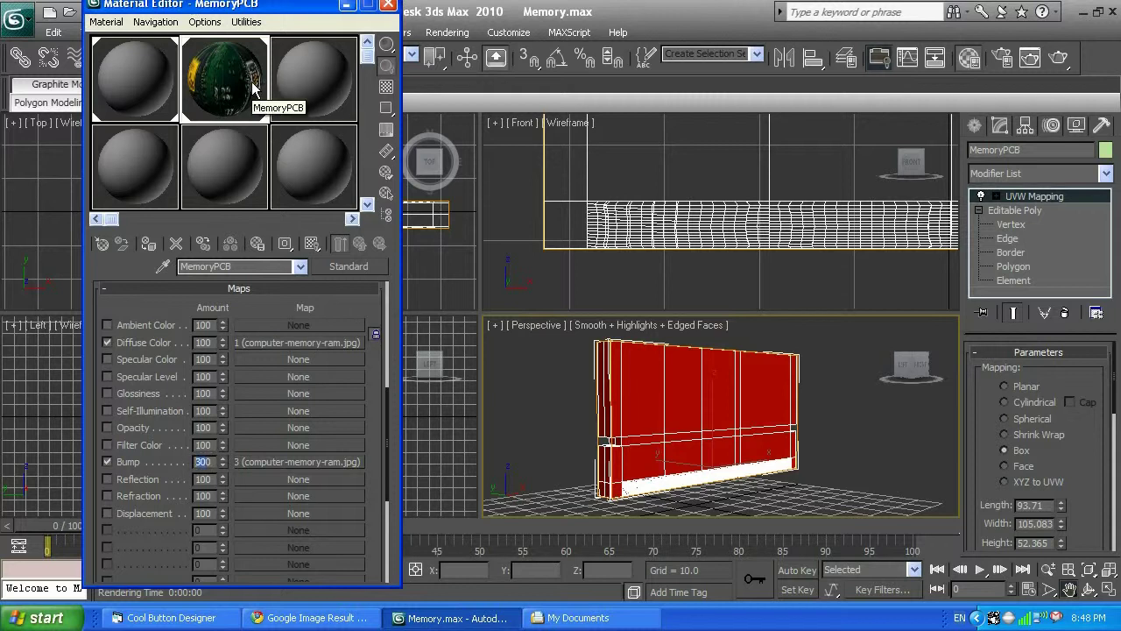
type("50")
double_click(243, 81)
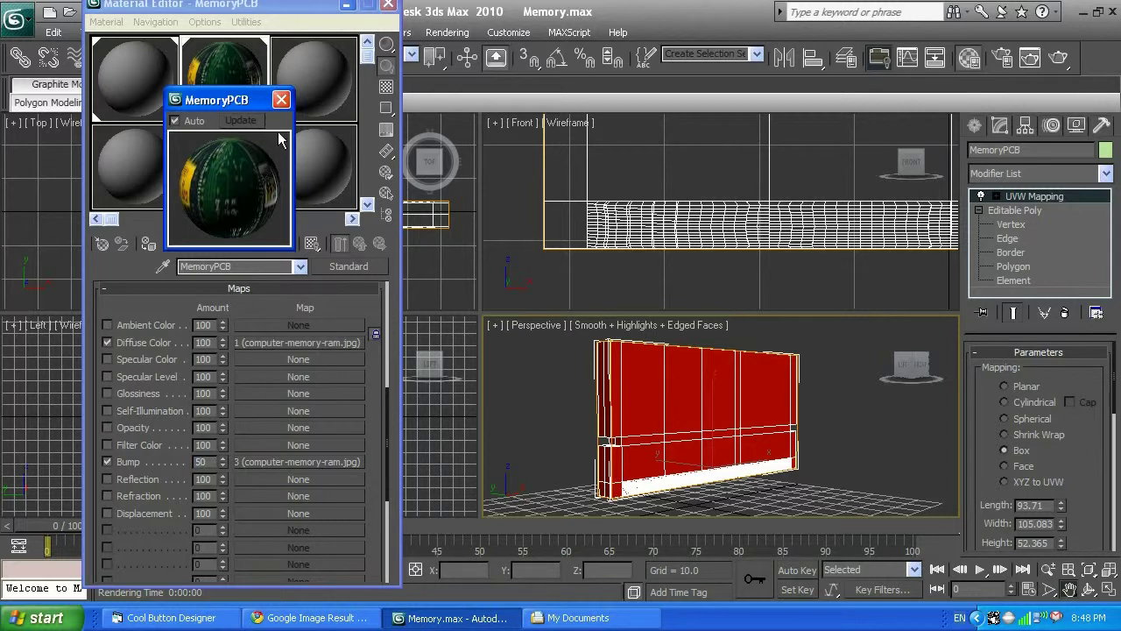
- Restore the bump amount to 300, check the magnified MemoryPCB sample and close it
left_click(197, 460)
left_click_drag(193, 451, 181, 457)
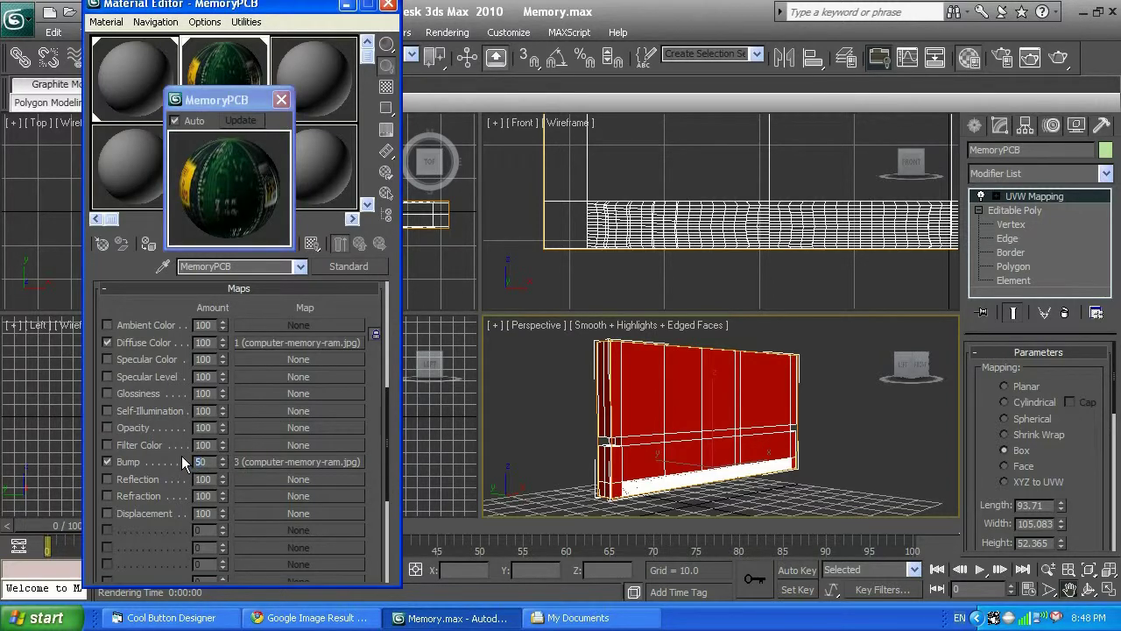
type("300")
left_click(244, 120)
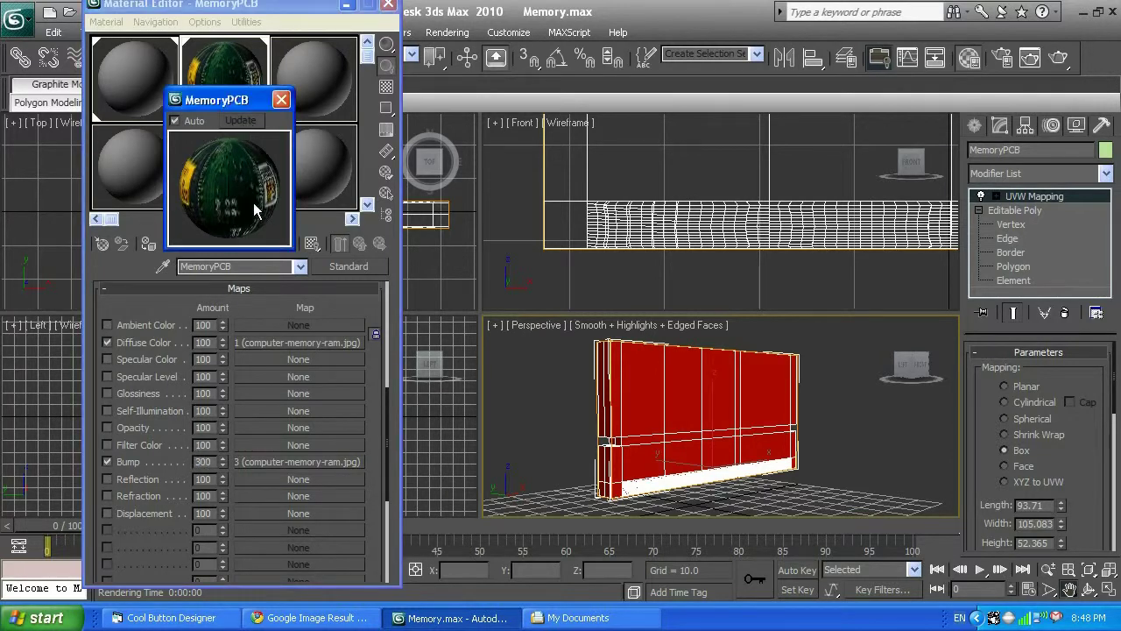
left_click(280, 100)
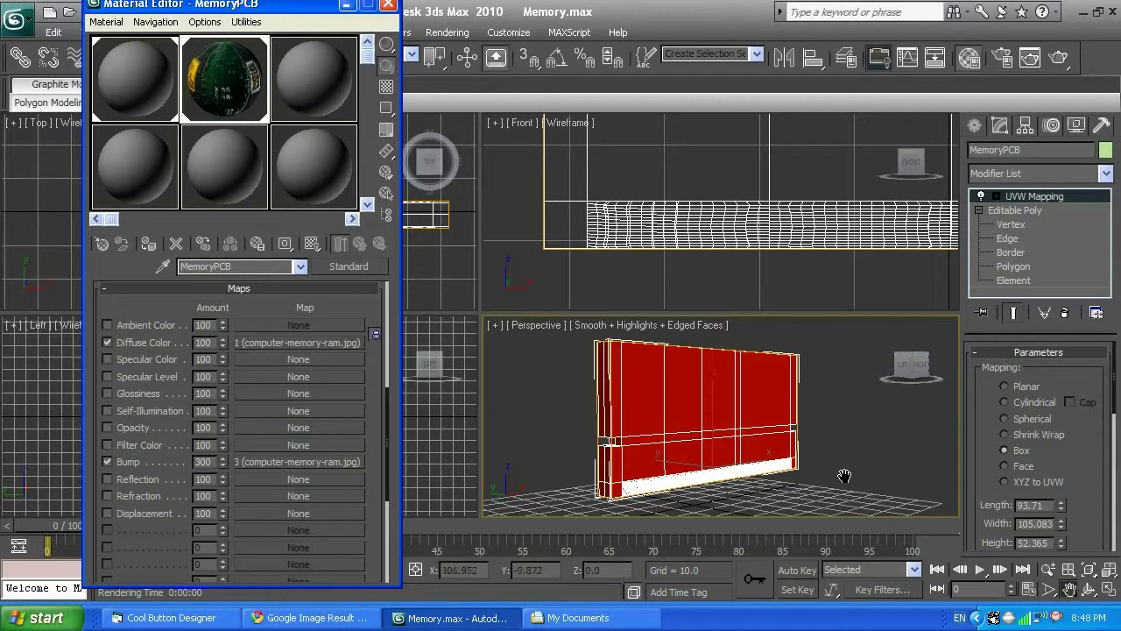
- Test-render the Perspective view of the memory board up close and from farther away to examine the bump effect
key("shift+q")
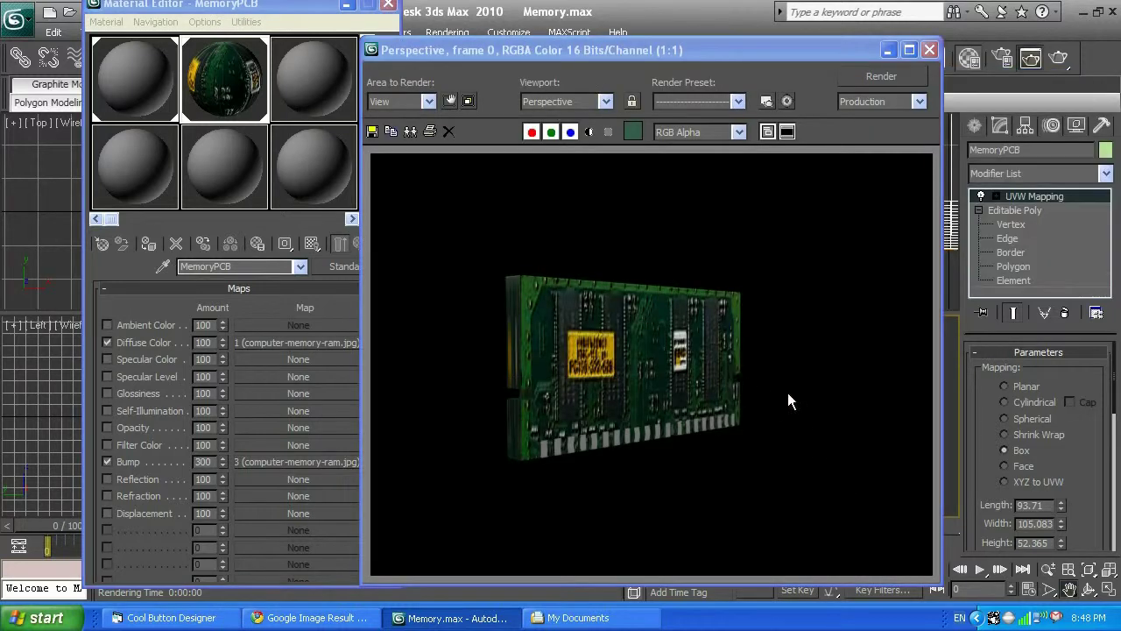
left_click(929, 50)
left_click(1089, 589)
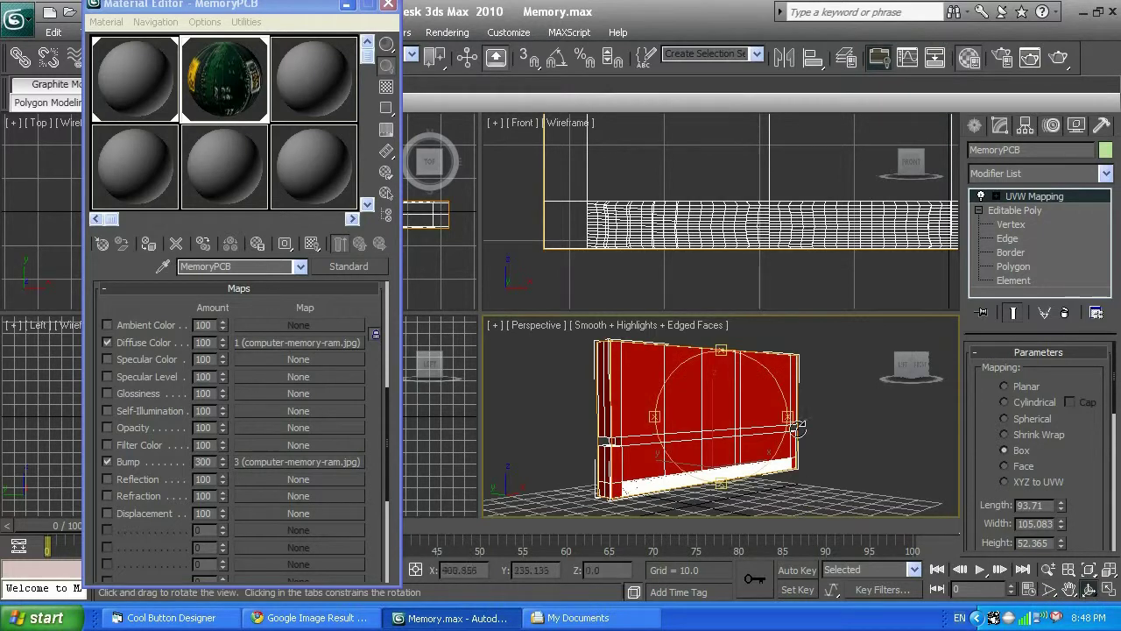
left_click_drag(788, 418, 722, 415)
scroll(722, 415, "down", 2)
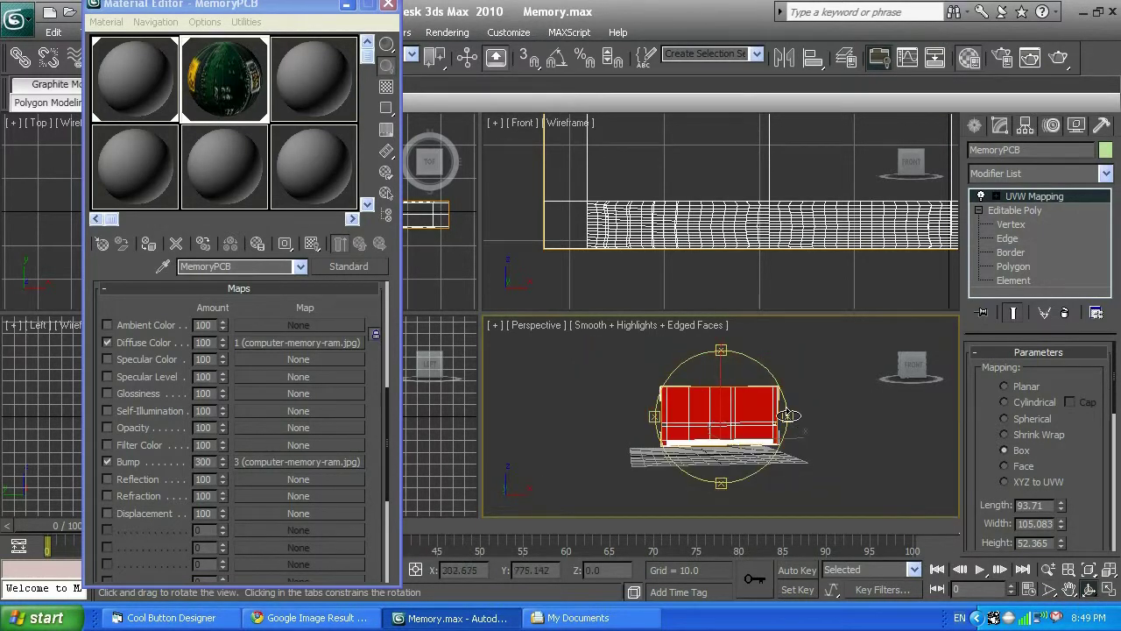
scroll(788, 415, "down", 2)
key("shift+q")
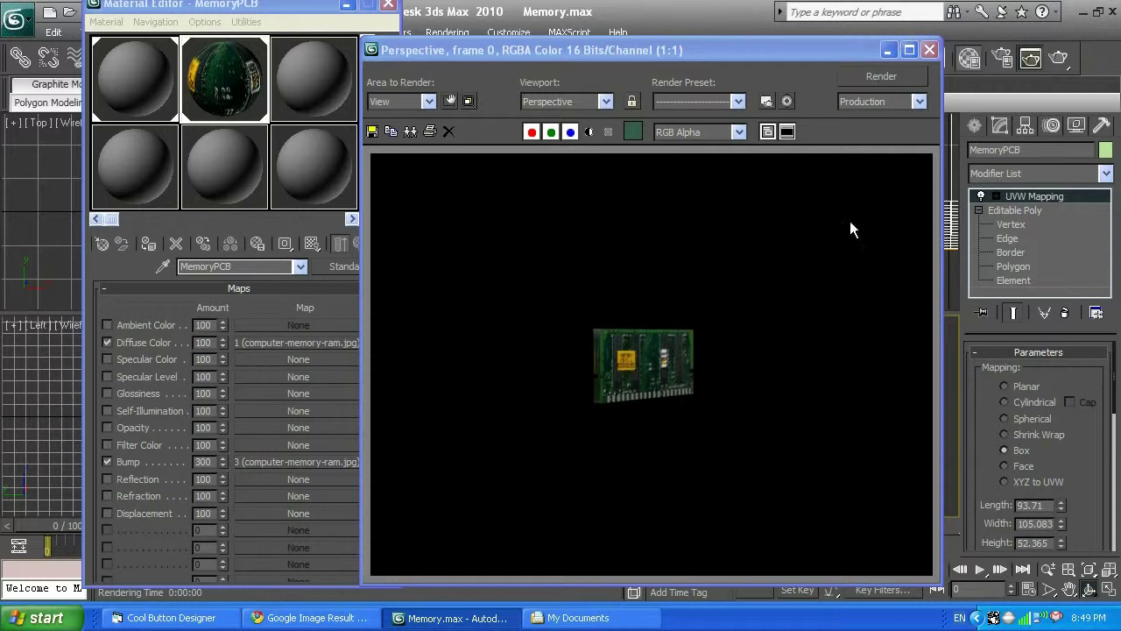
left_click(929, 49)
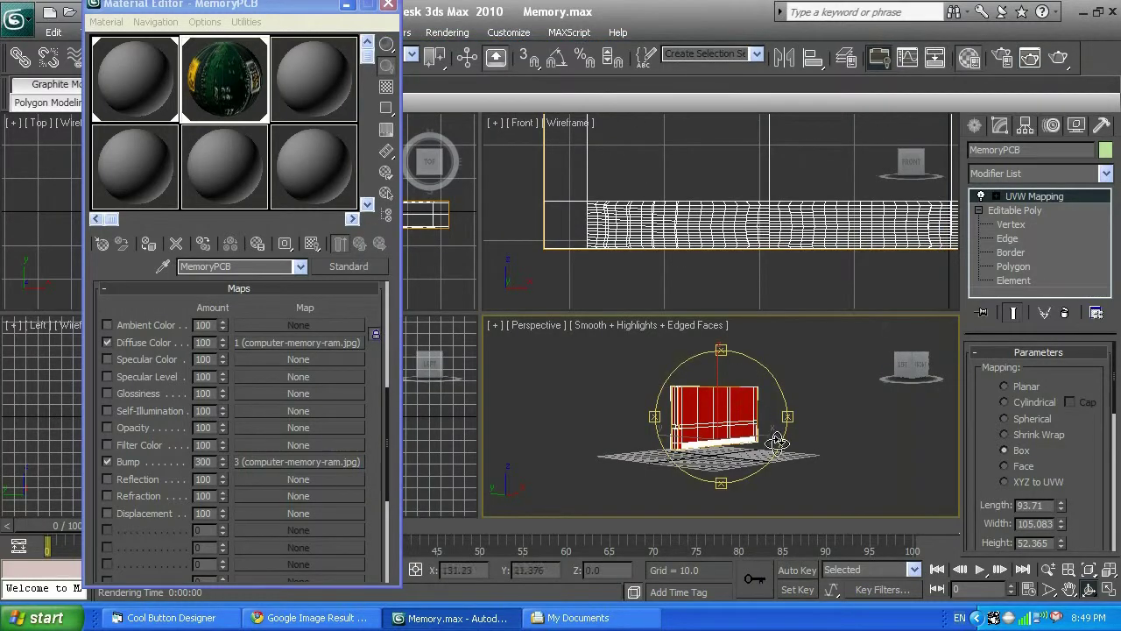
- Orbit the memory board to an oblique angle at medium distance and test-render it again
mouse_move(787, 417)
left_mouse_down()
mouse_move(745, 419)
mouse_move(788, 417)
left_mouse_up()
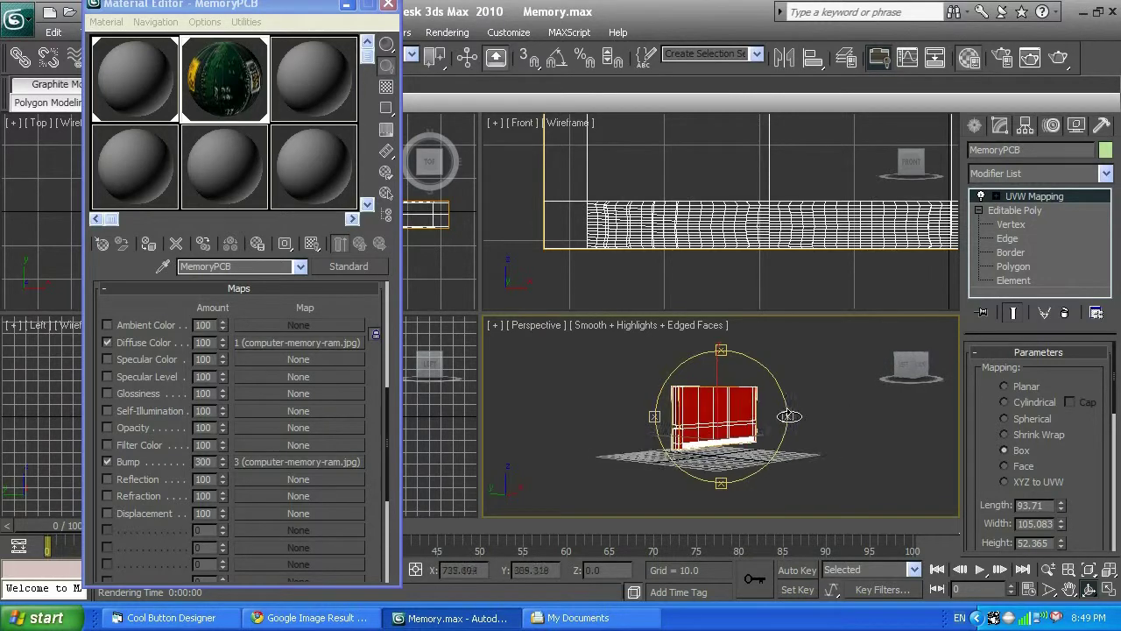
key("shift+q")
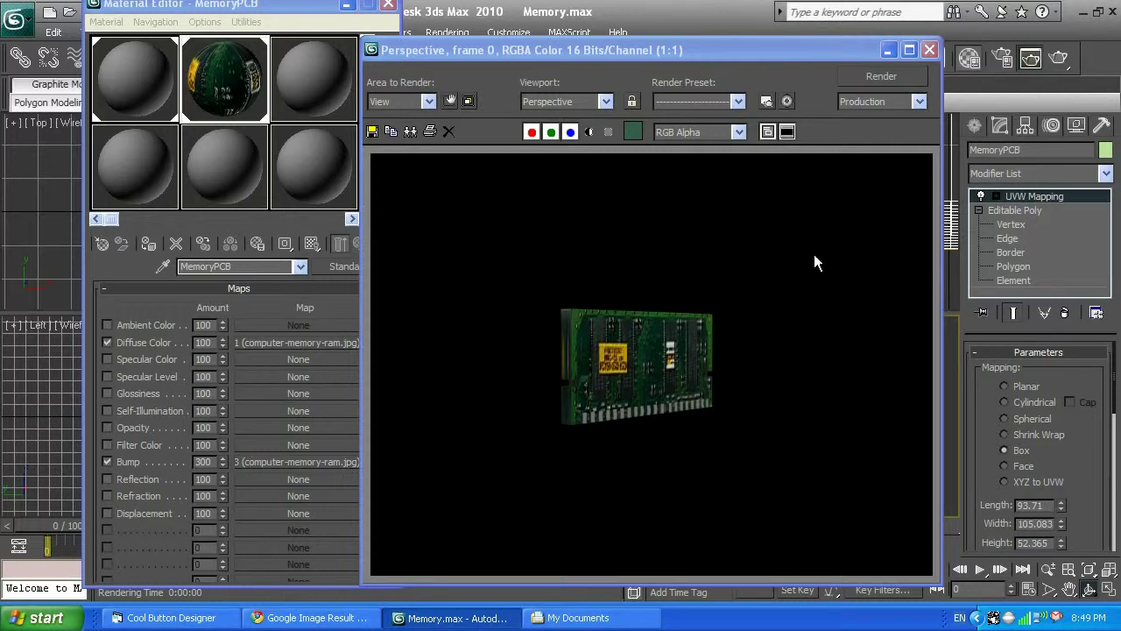
left_click(929, 49)
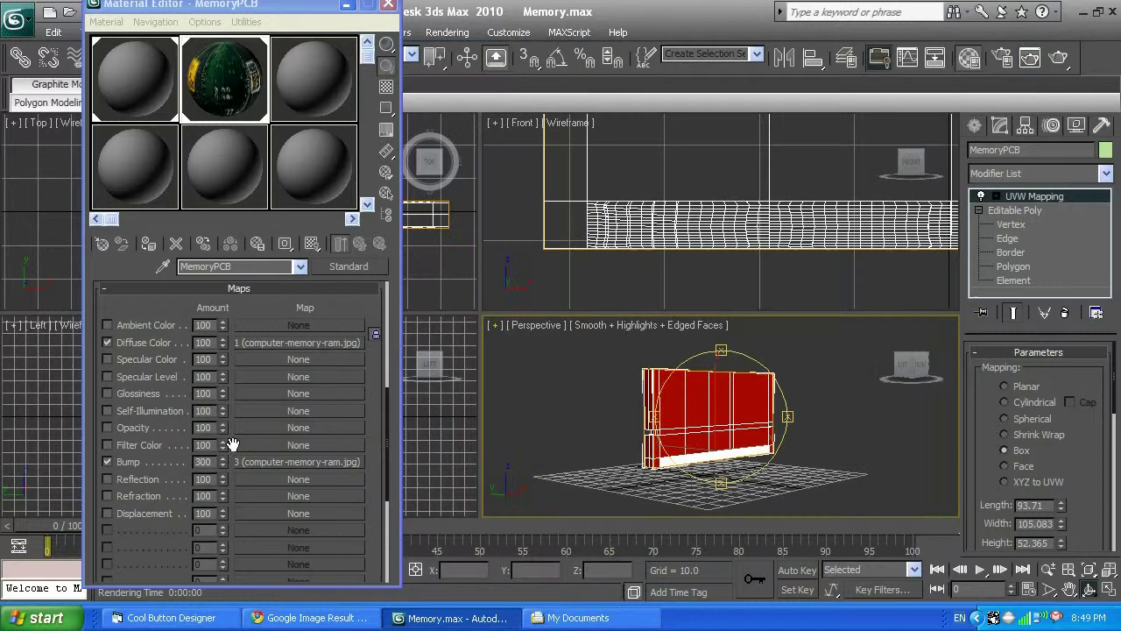
- Set the MemoryPCB bump amount to 500 and test-render the Perspective view
double_click(188, 462)
type("300")
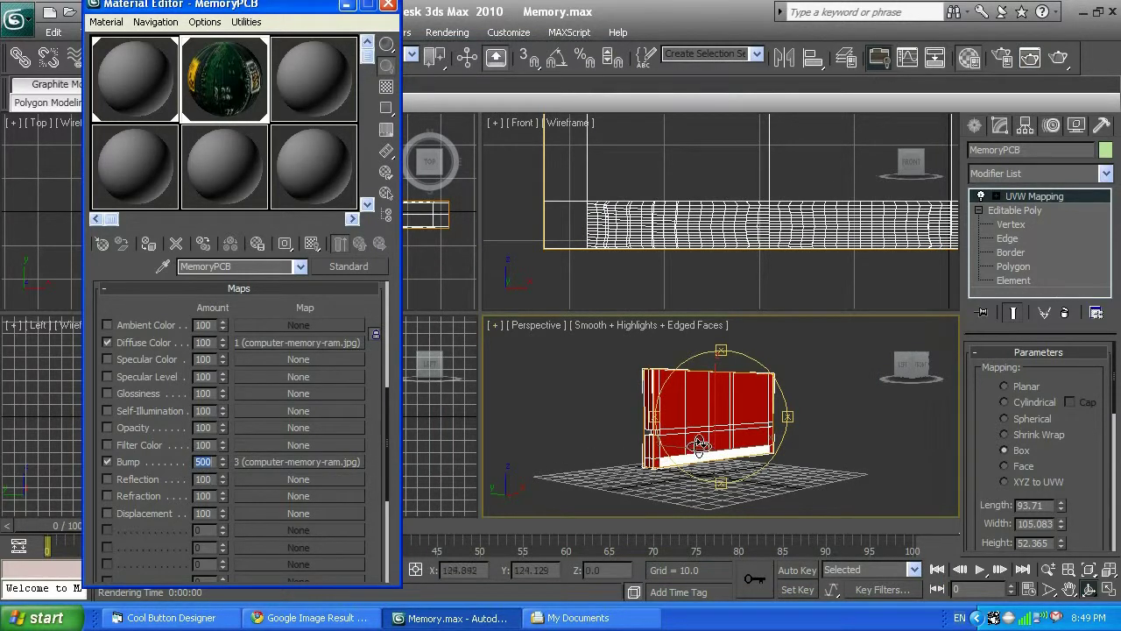
left_click(800, 452)
key("shift+q")
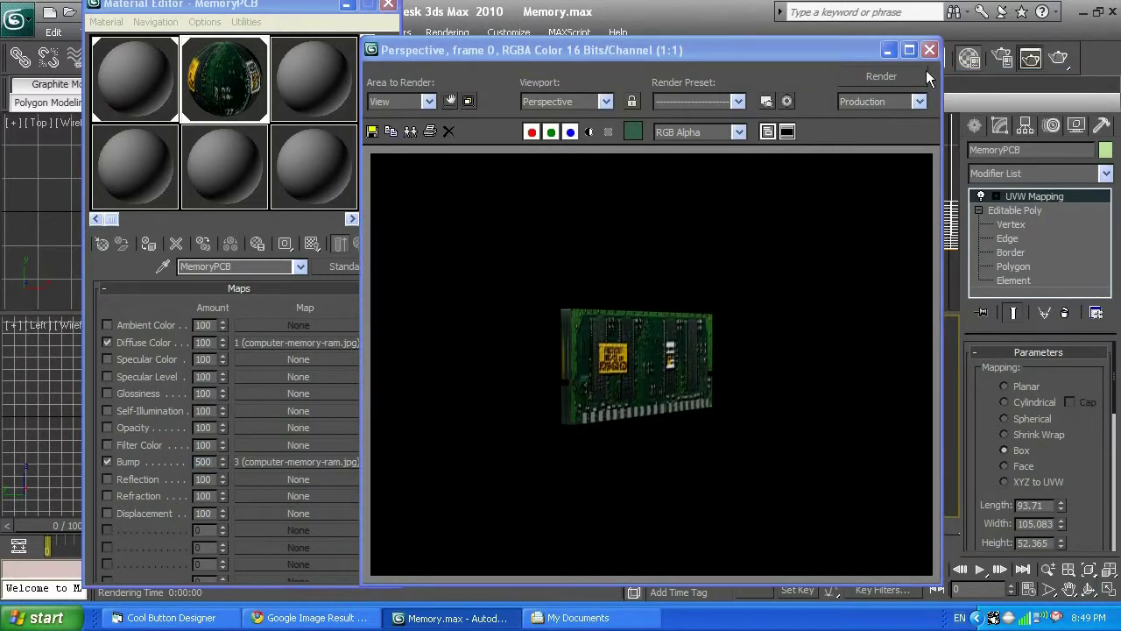
left_click(928, 52)
- Frame the selected memory board in the Perspective view and test-render it to examine the bump detail up close
right_click(813, 431)
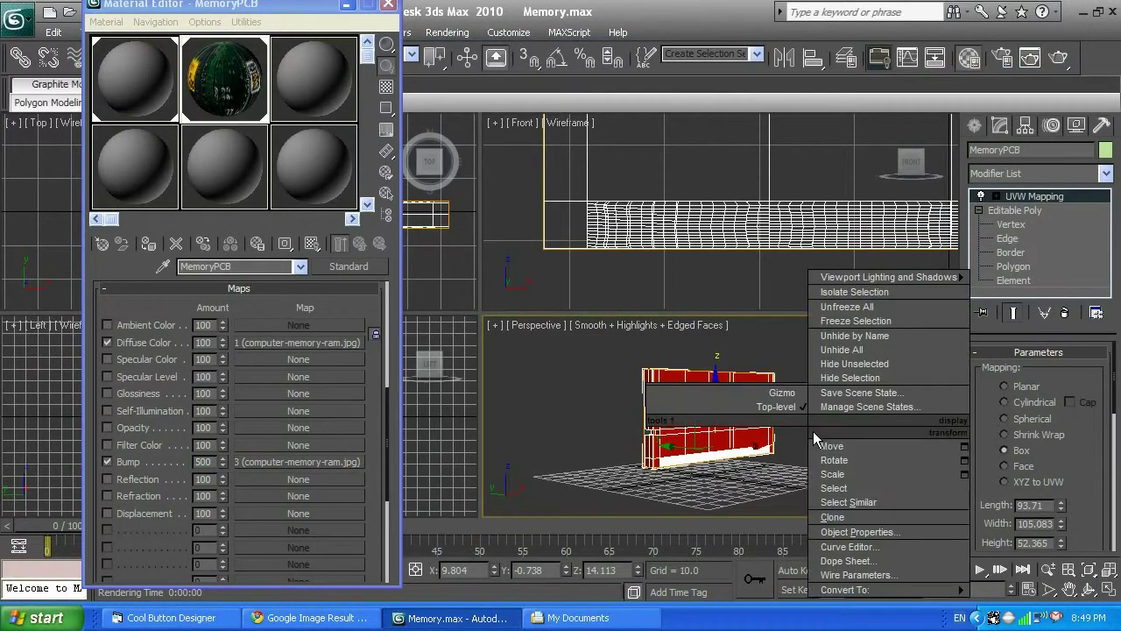
key("Escape")
key("z")
key("shift+q")
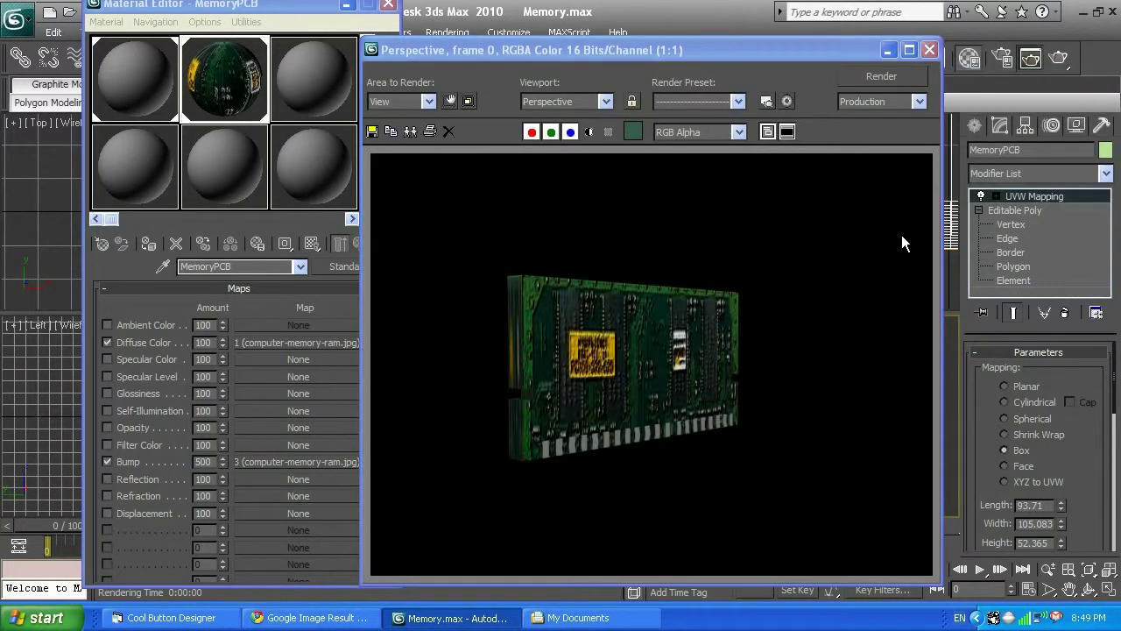
left_click(931, 50)
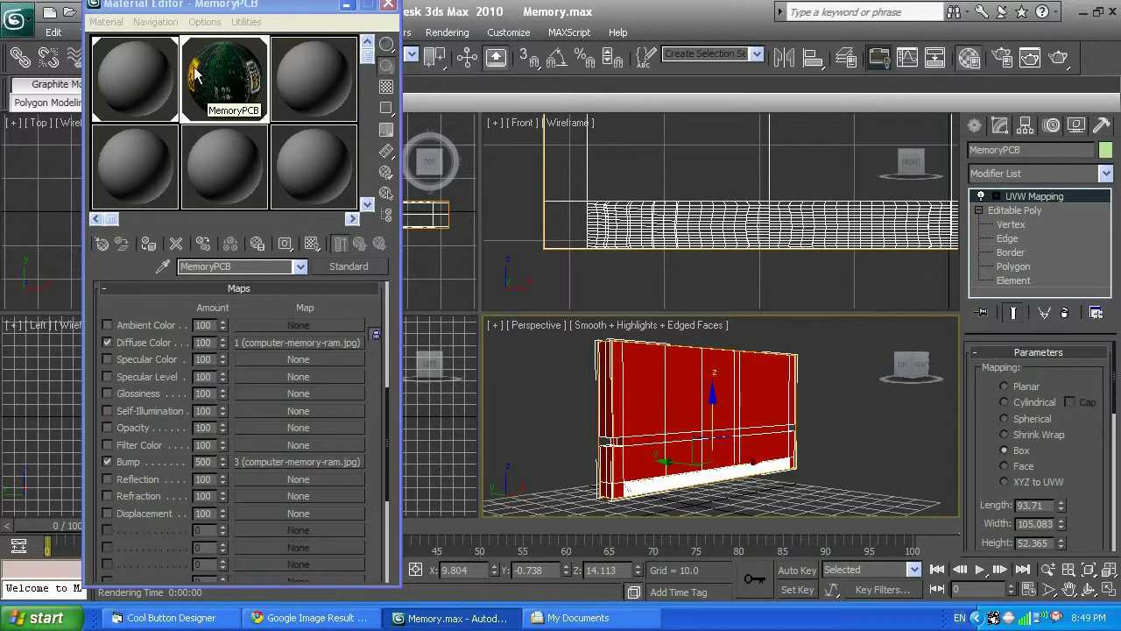
- Examine the material types available for the MemoryTeeth material without changing it, and close the Material Editor
left_click(141, 72)
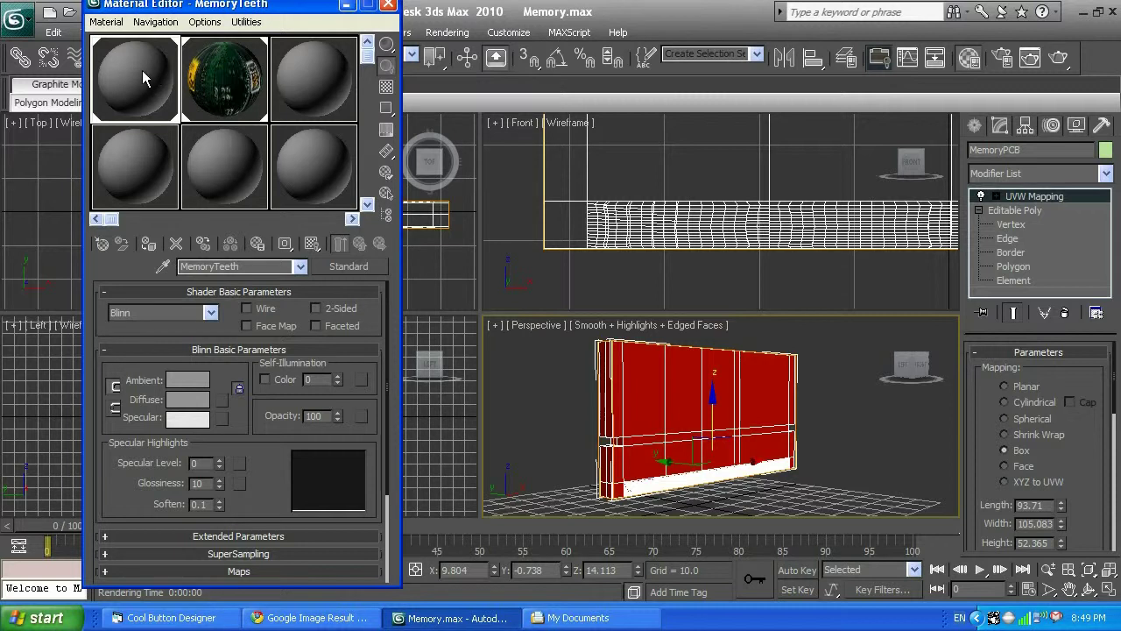
left_click(368, 265)
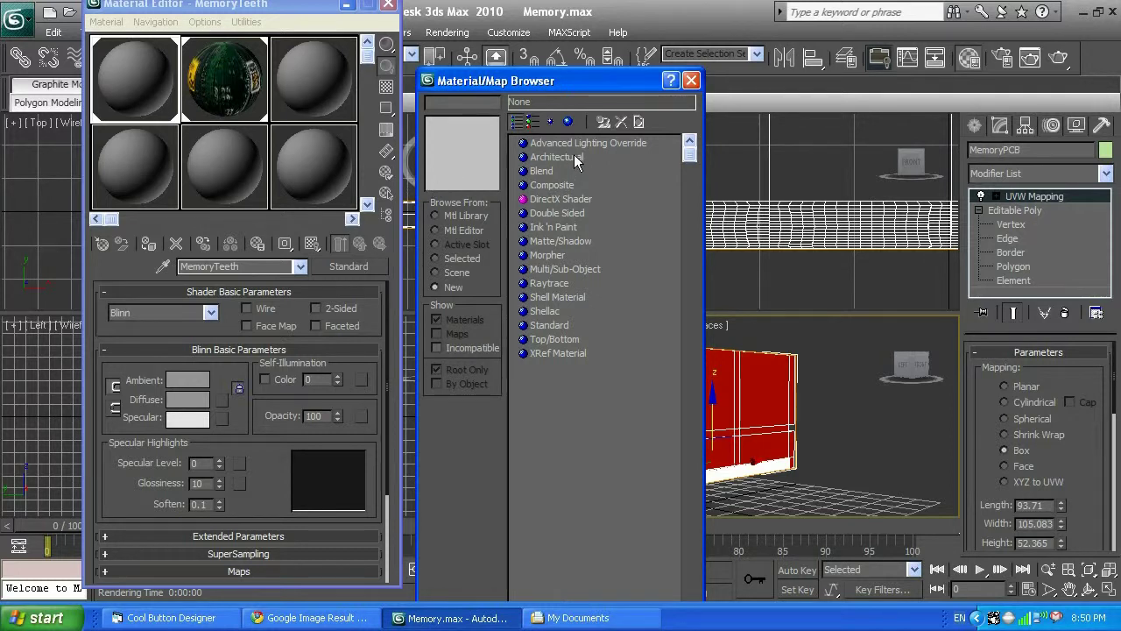
left_click(692, 82)
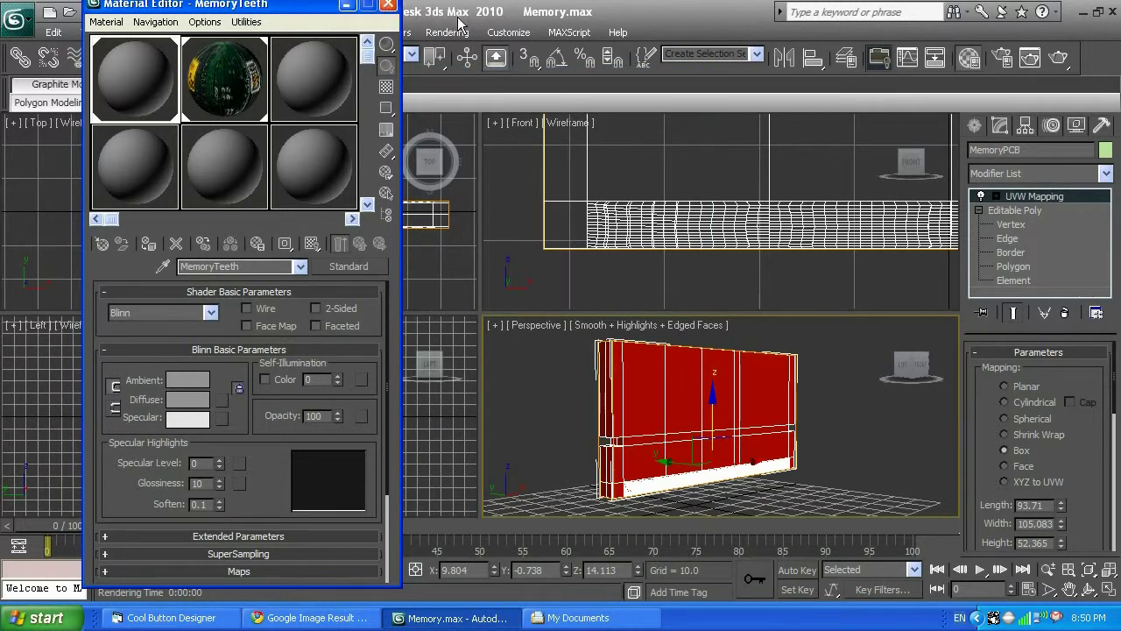
left_click(388, 5)
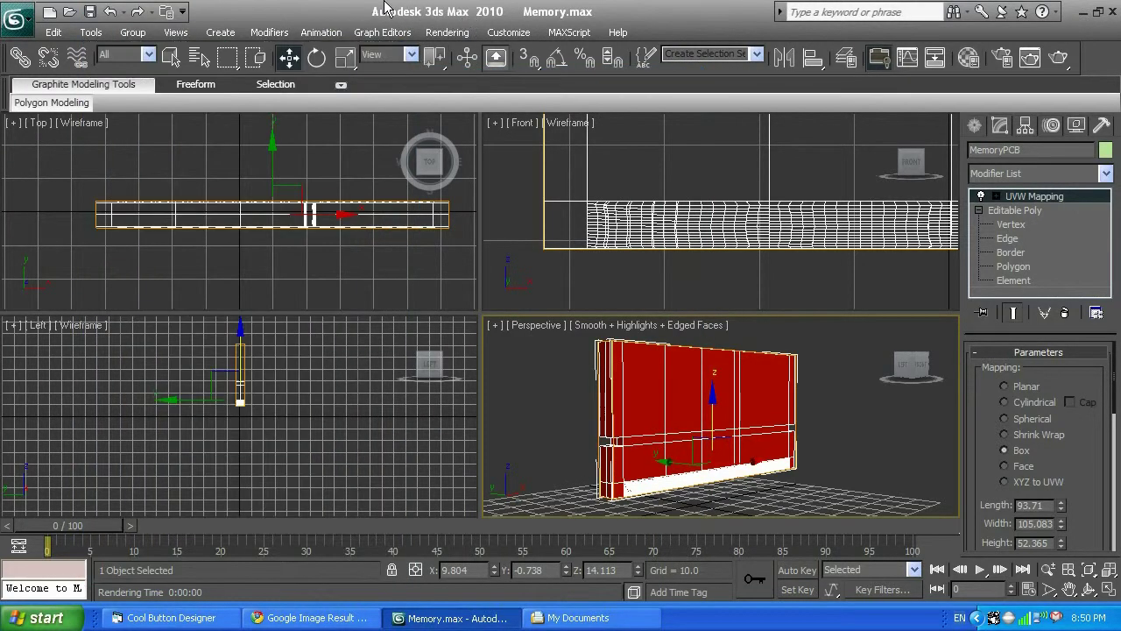
- Assign the mental ray Renderer as the production renderer in Render Setup
left_click(462, 40)
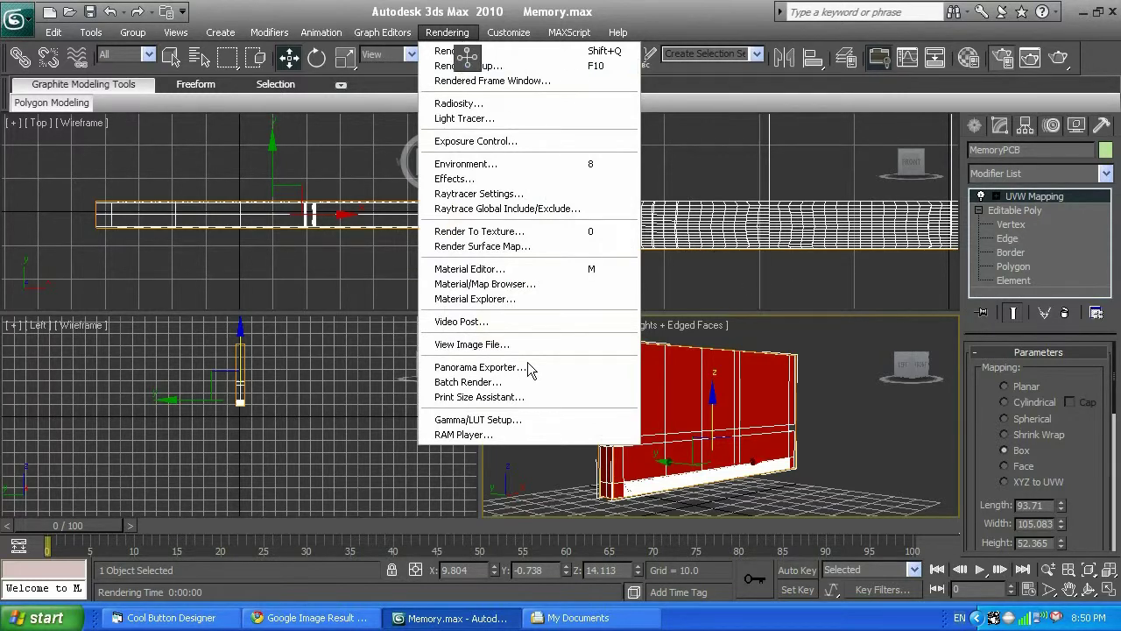
key("F10")
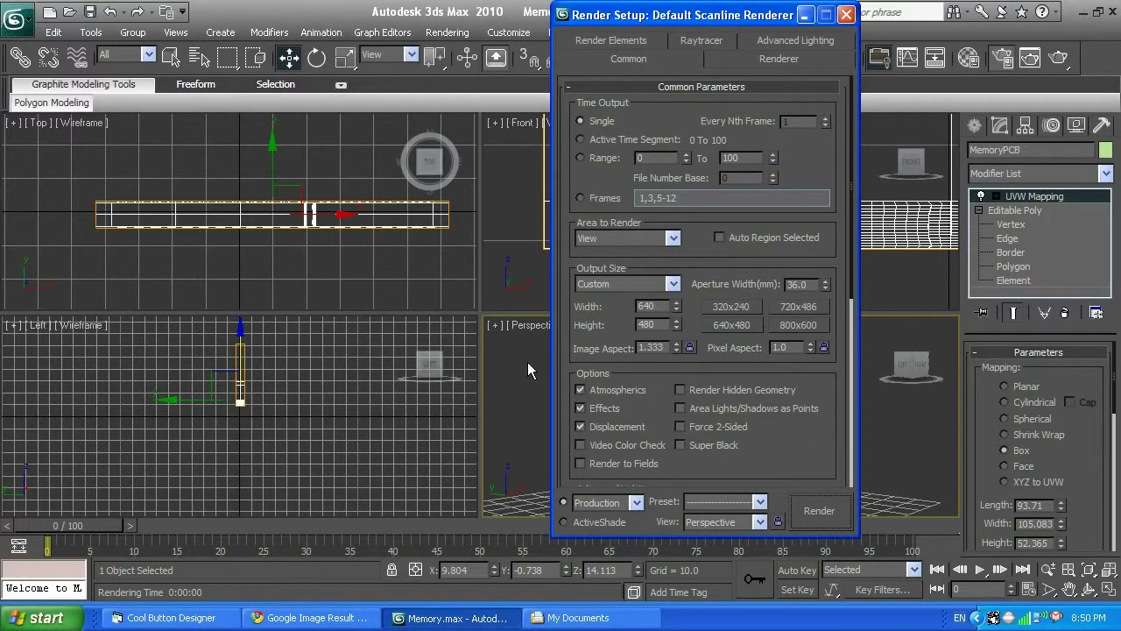
left_click_drag(664, 14, 312, 44)
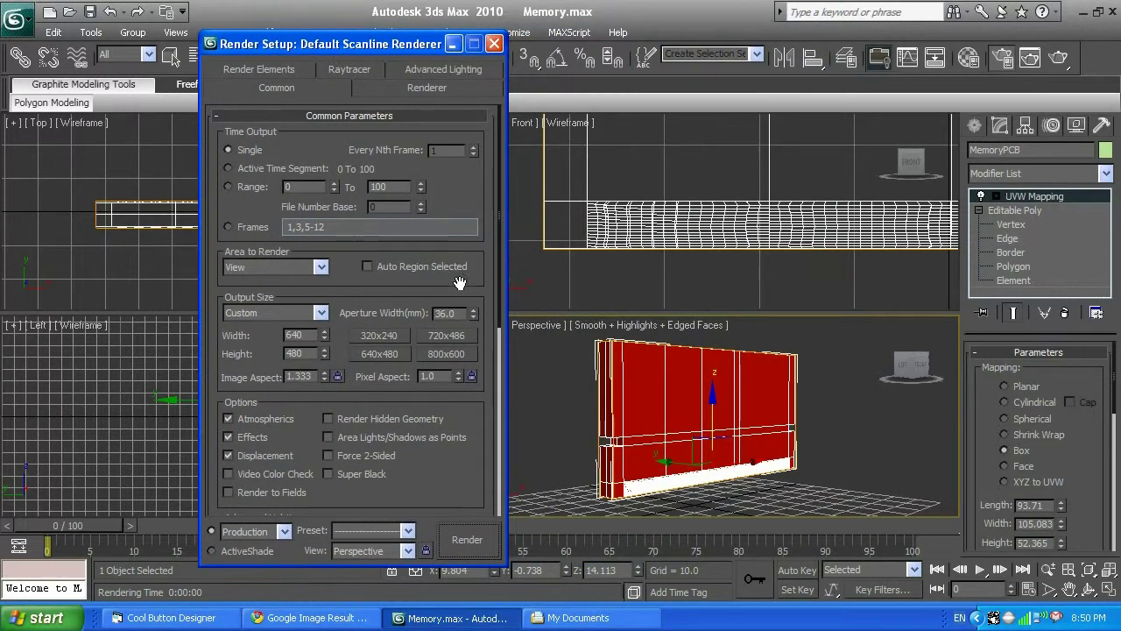
scroll(504, 346, "down", 3)
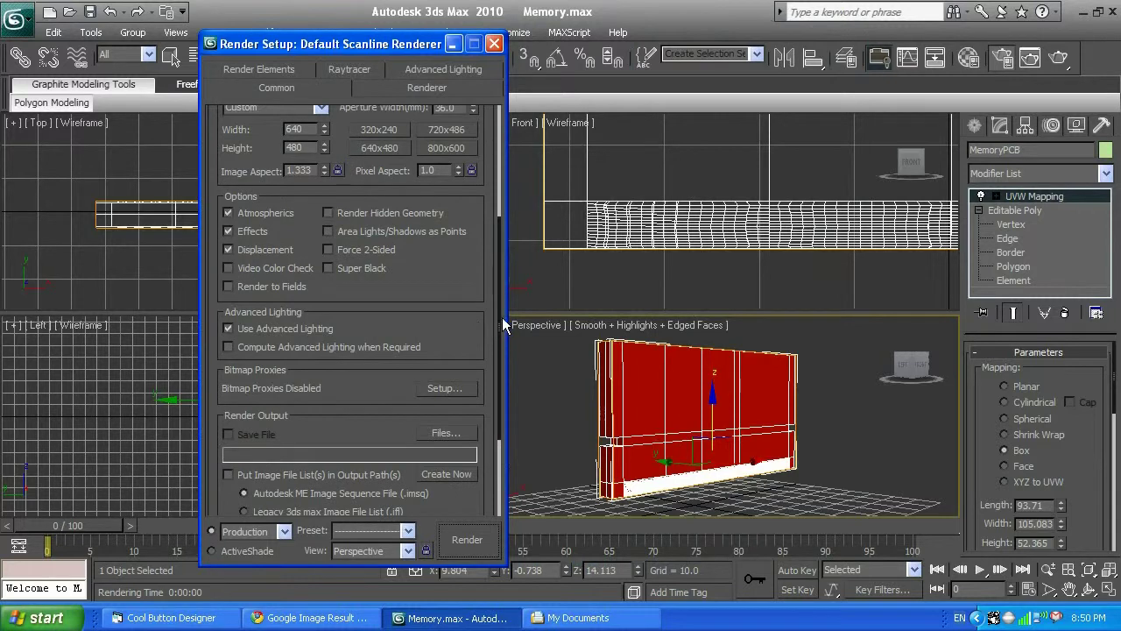
left_click_drag(504, 279, 495, 127)
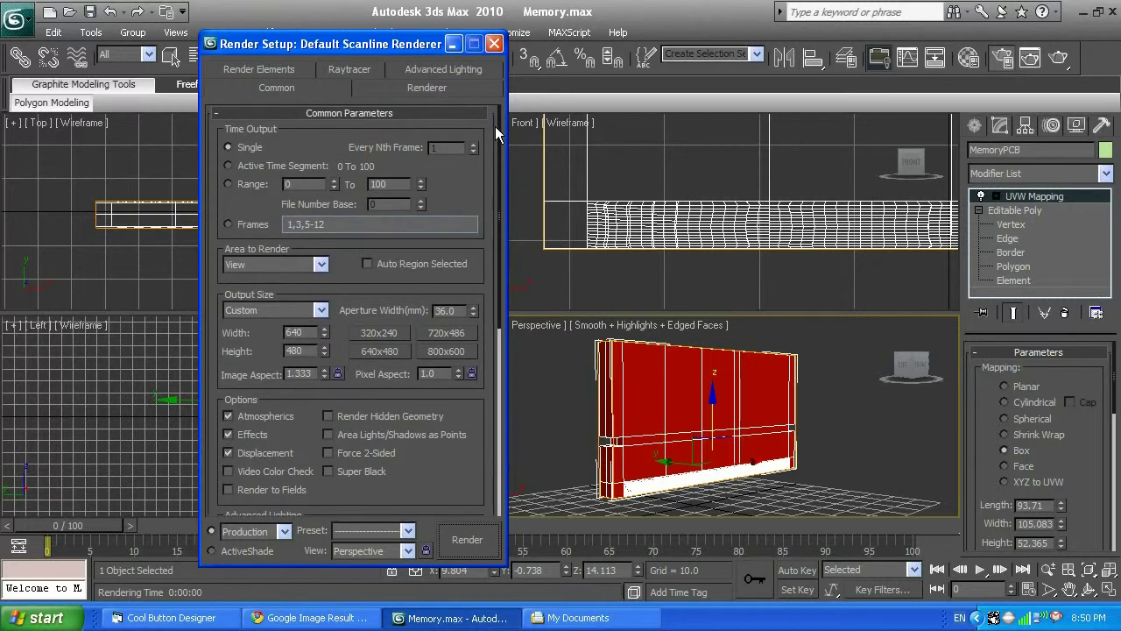
left_click_drag(495, 126, 500, 395)
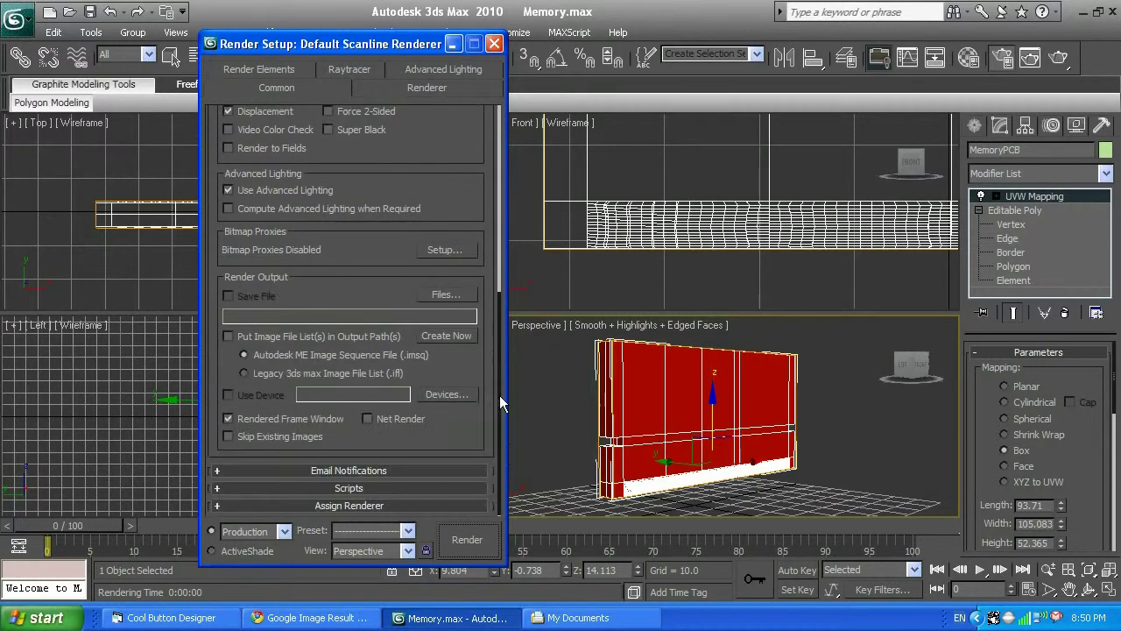
left_click(217, 506)
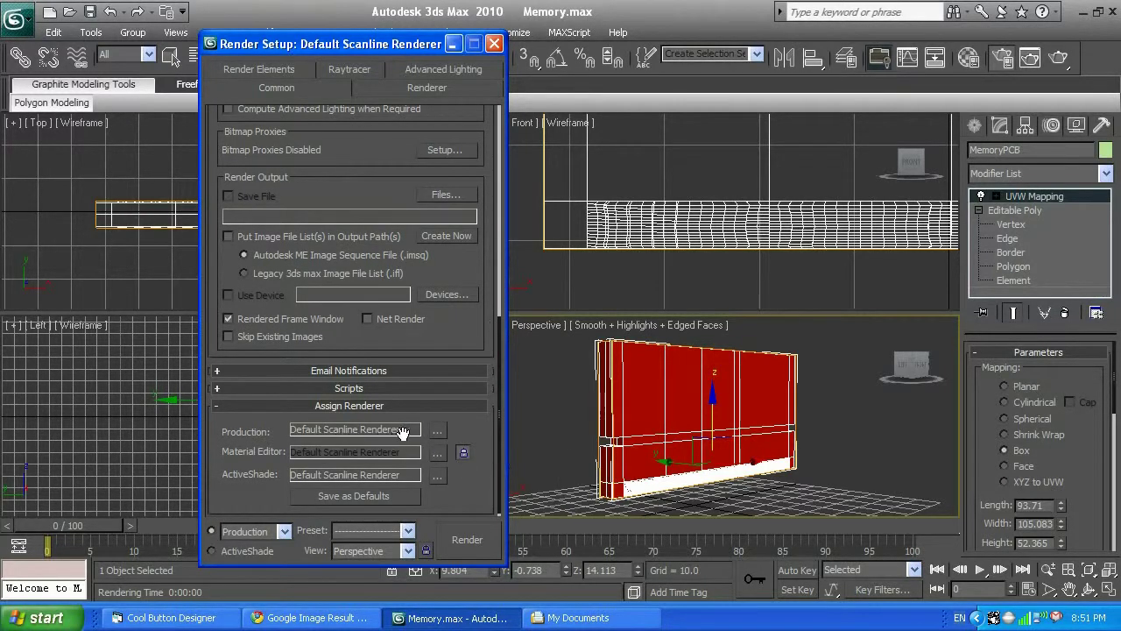
left_click(437, 430)
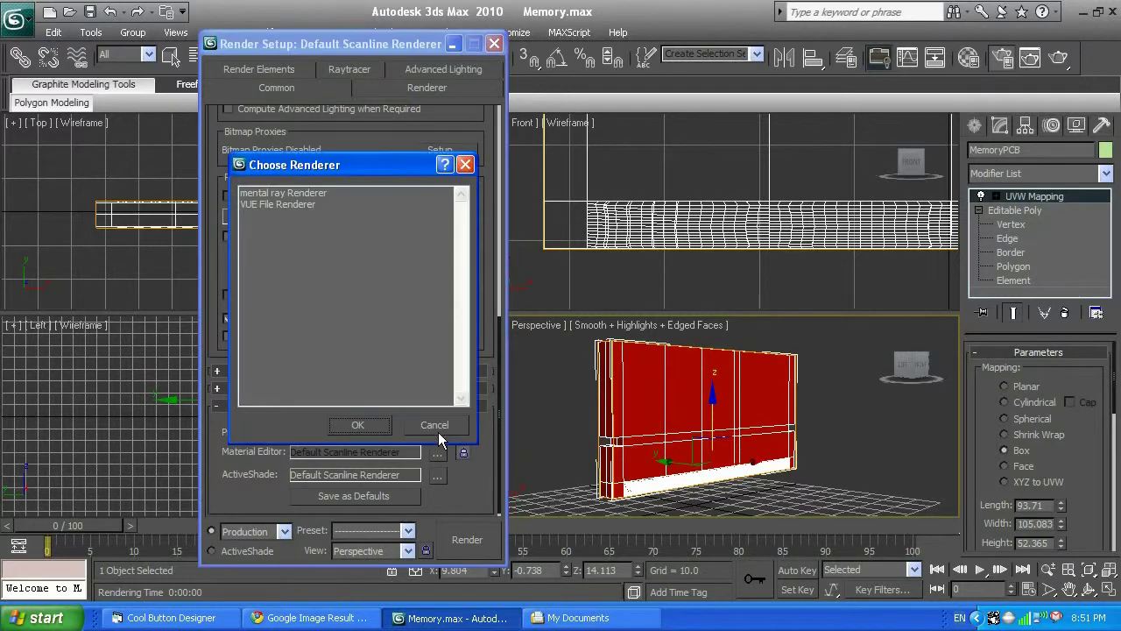
left_click(296, 194)
left_click(371, 425)
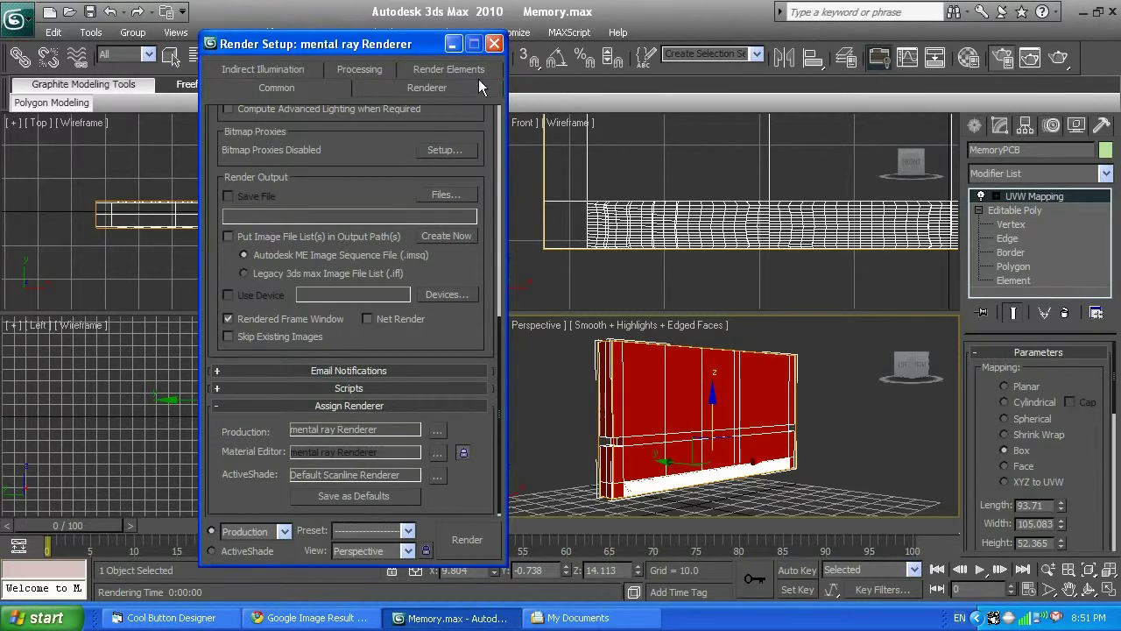
- Close Render Setup and change the MemoryTeeth material's type to Arch & Design (mi) in the Material Editor
left_click(494, 44)
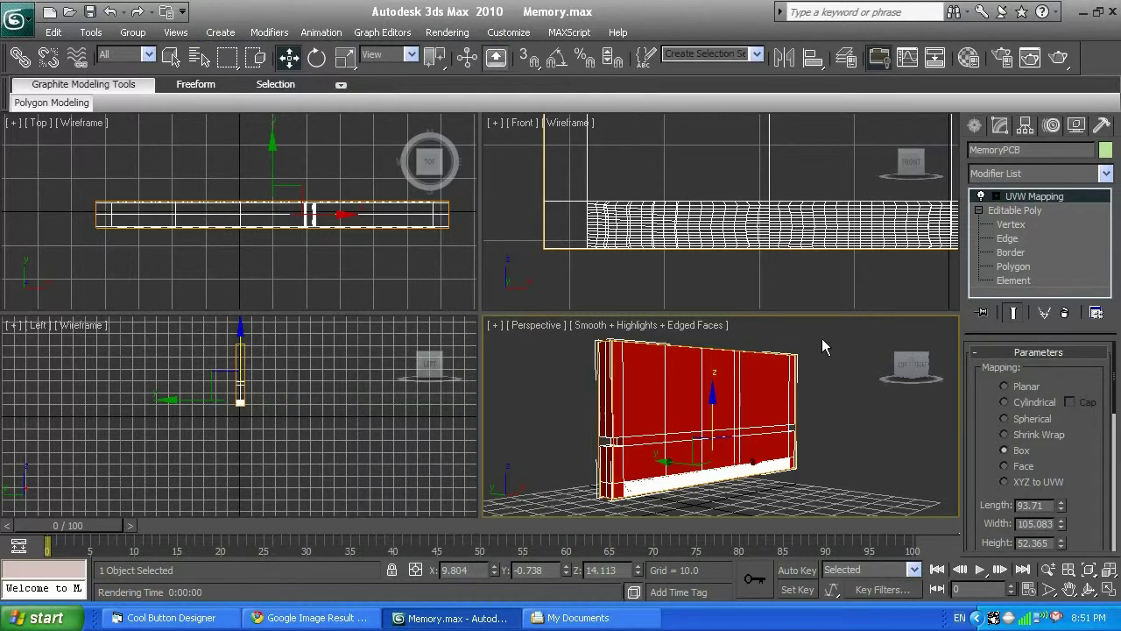
key("m")
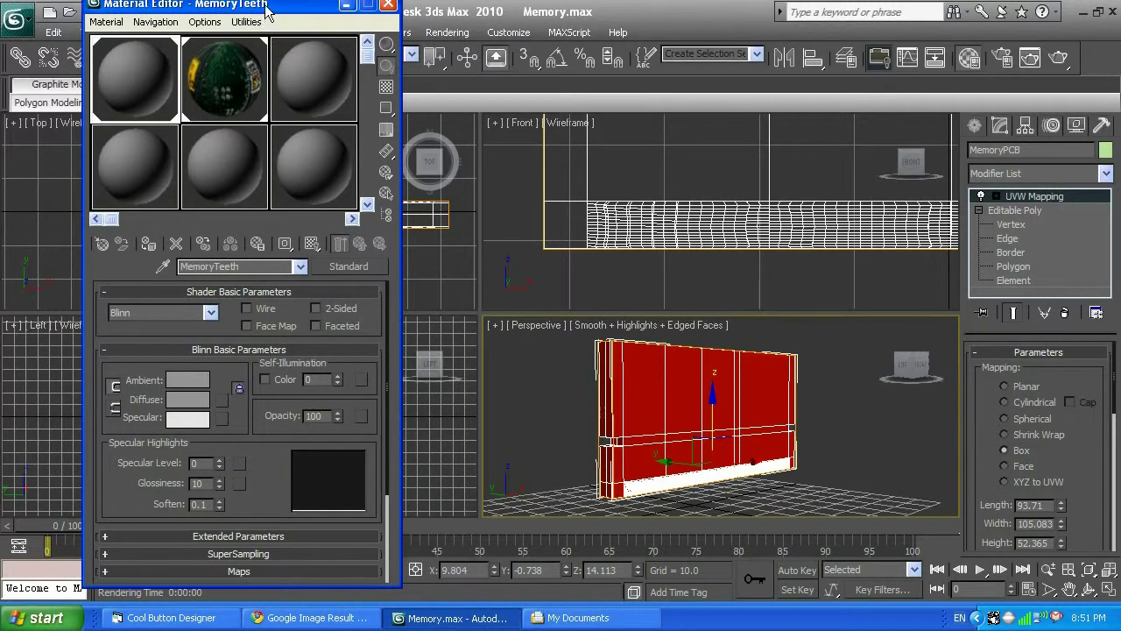
left_click_drag(268, 5, 282, 11)
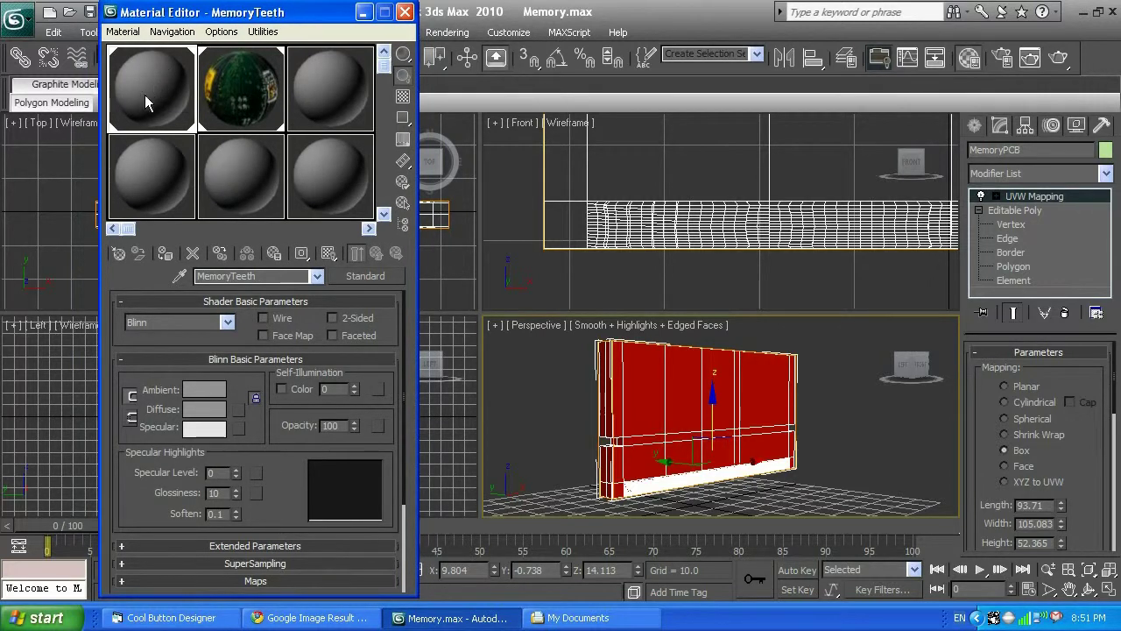
left_click(387, 276)
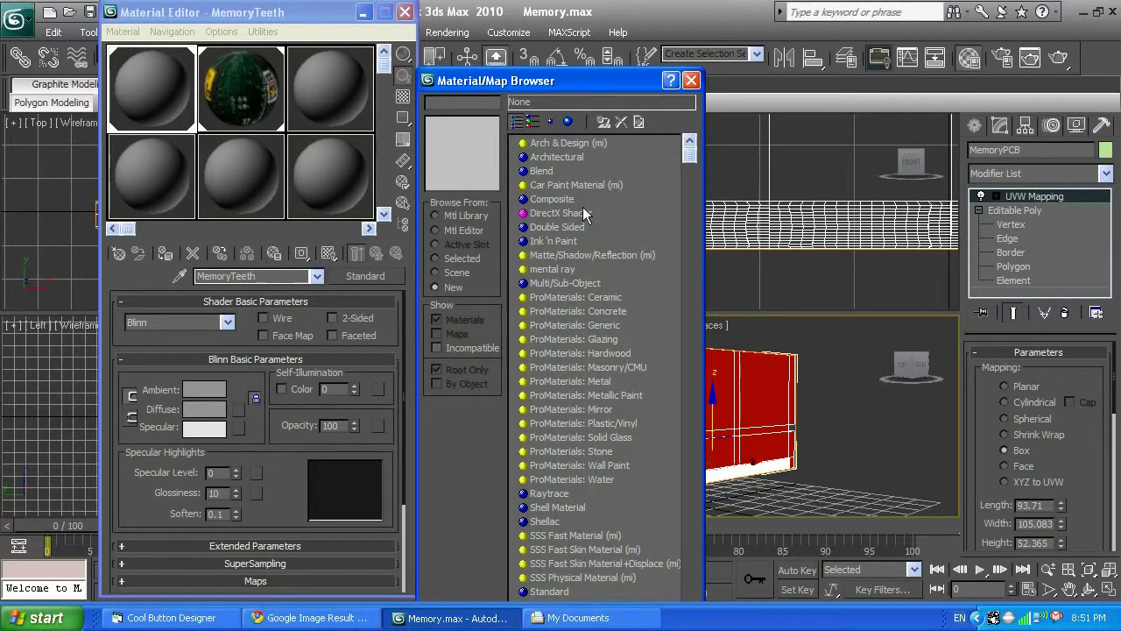
left_click(569, 143)
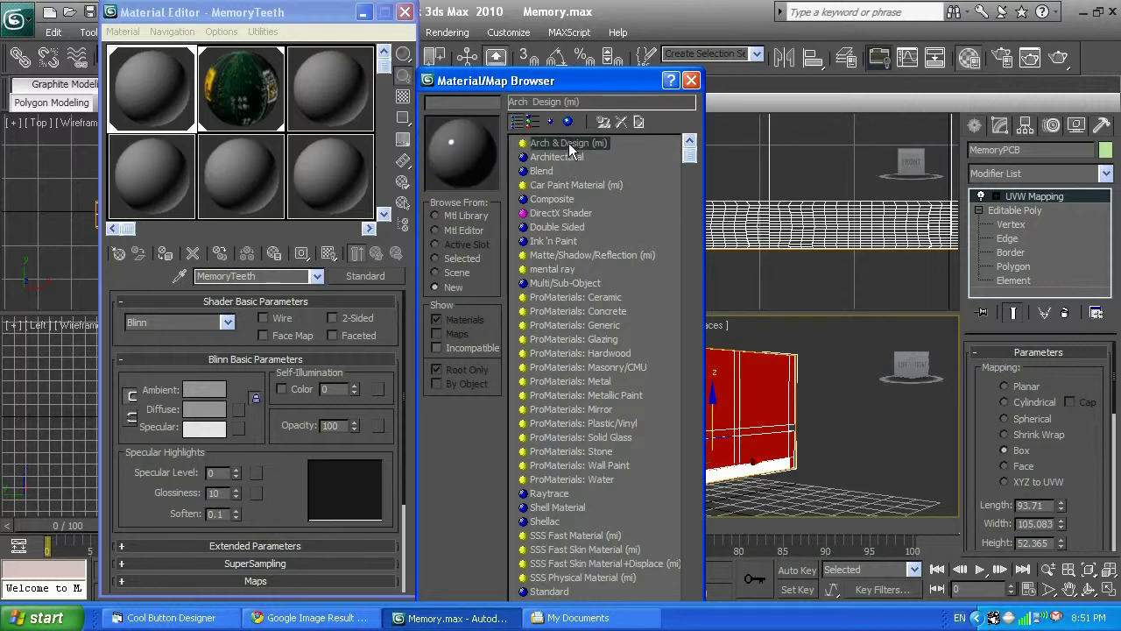
double_click(568, 142)
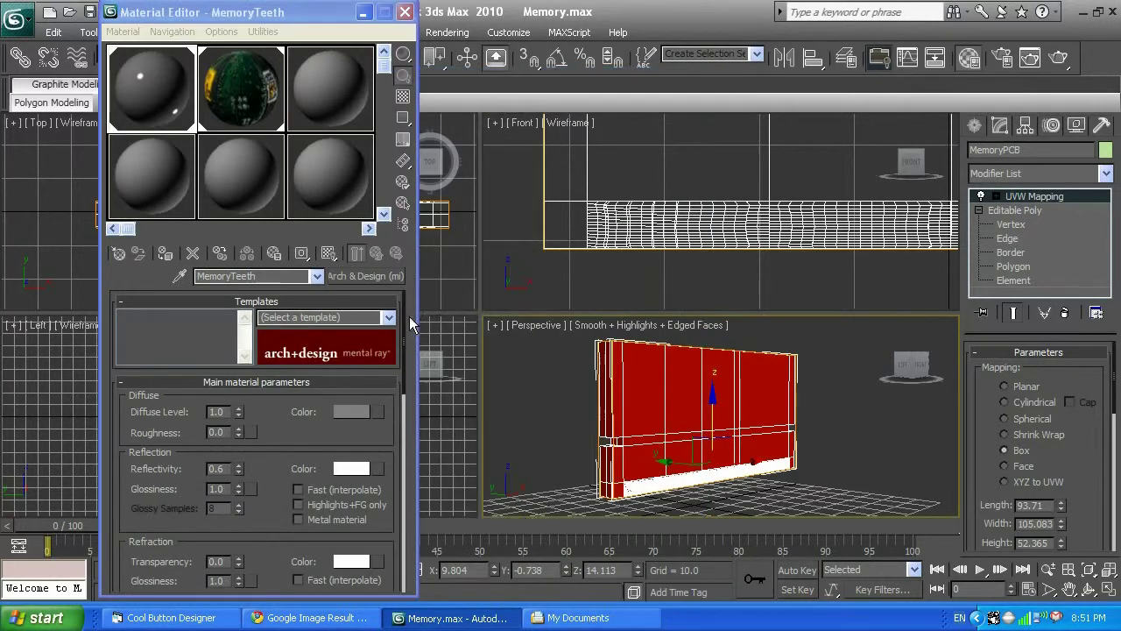
- Try the Chrome template on the MemoryTeeth material and test-render the Perspective view
left_click(392, 317)
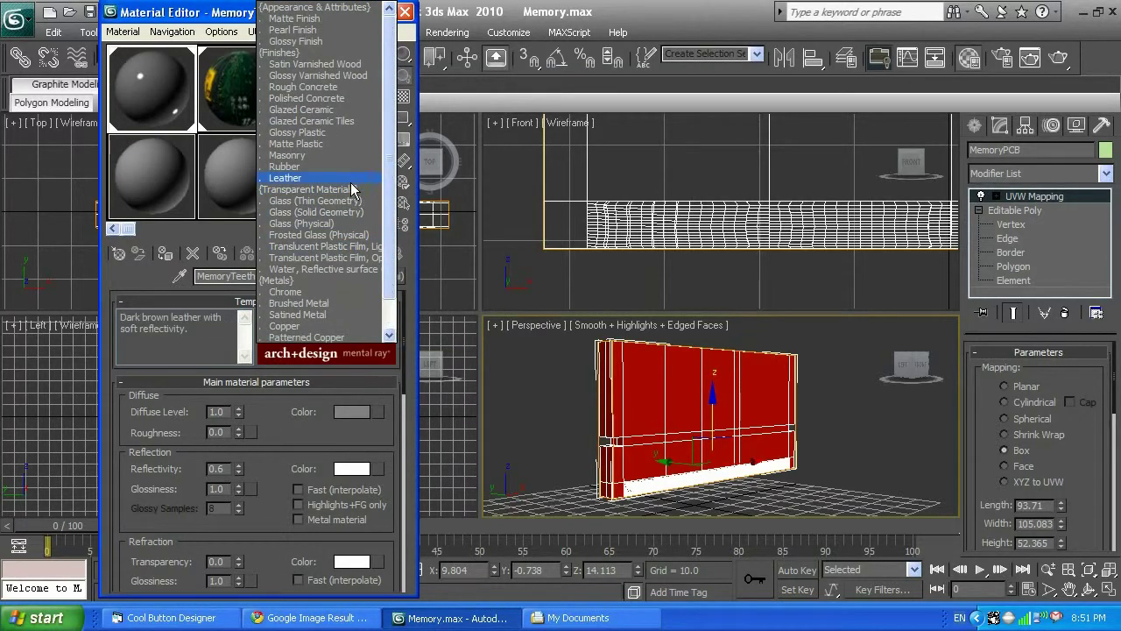
left_click(306, 293)
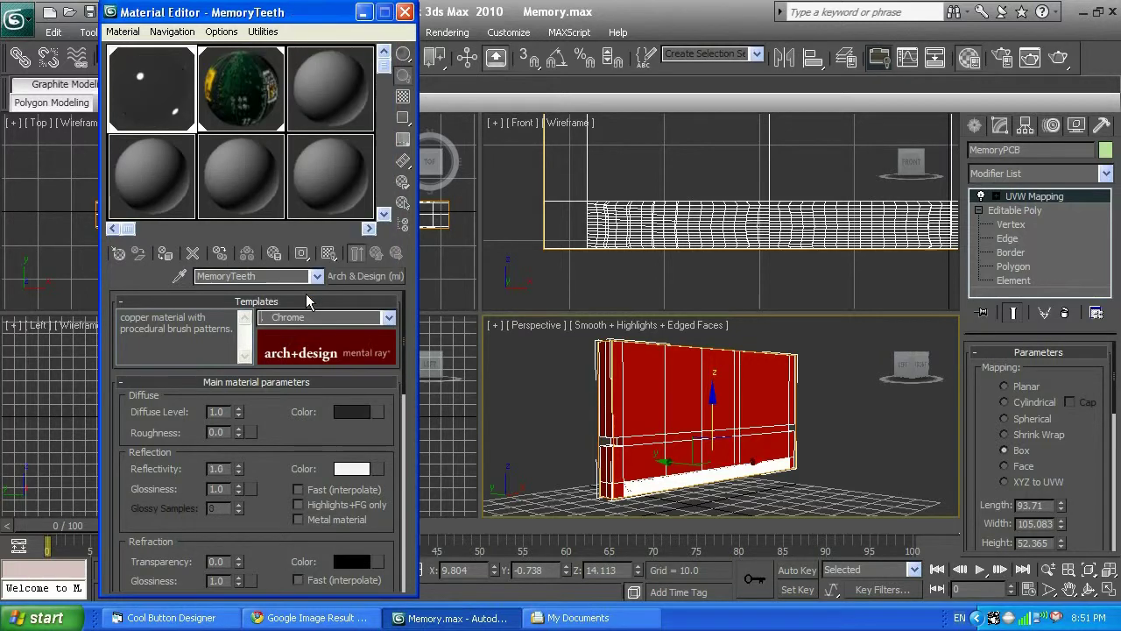
right_click(850, 426)
left_click(841, 444)
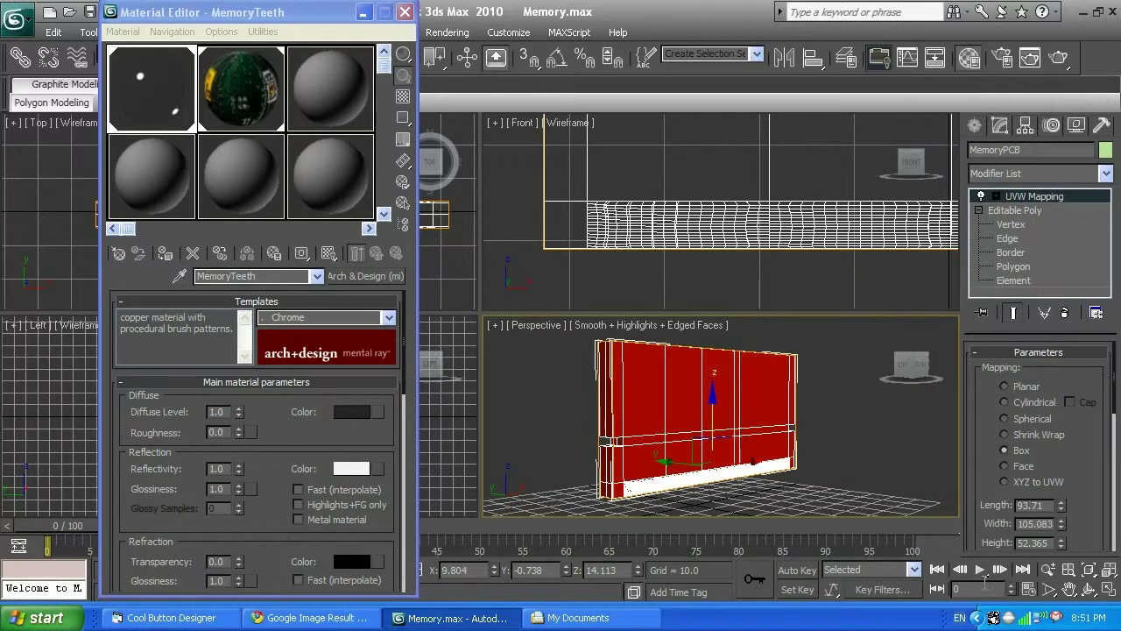
left_click(1069, 590)
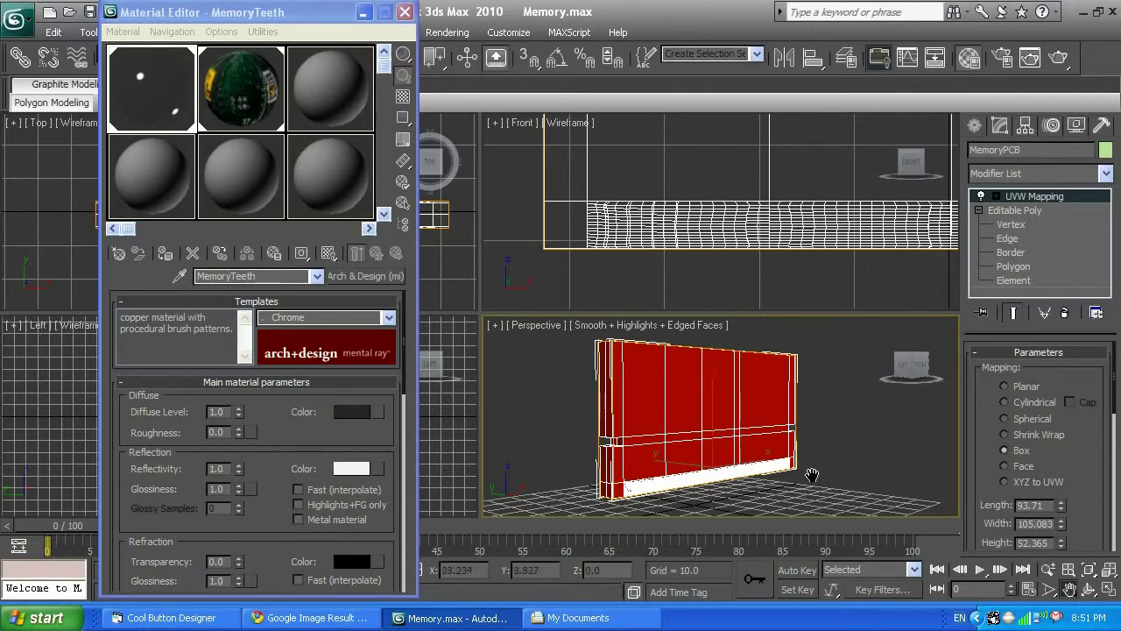
key("shift+q")
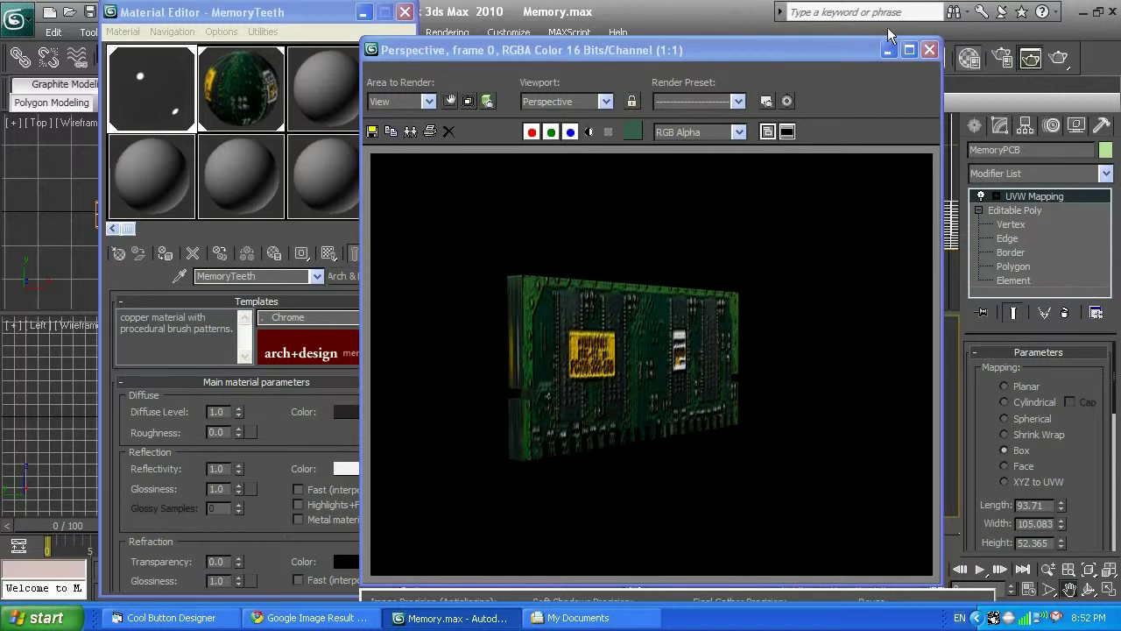
left_click(929, 50)
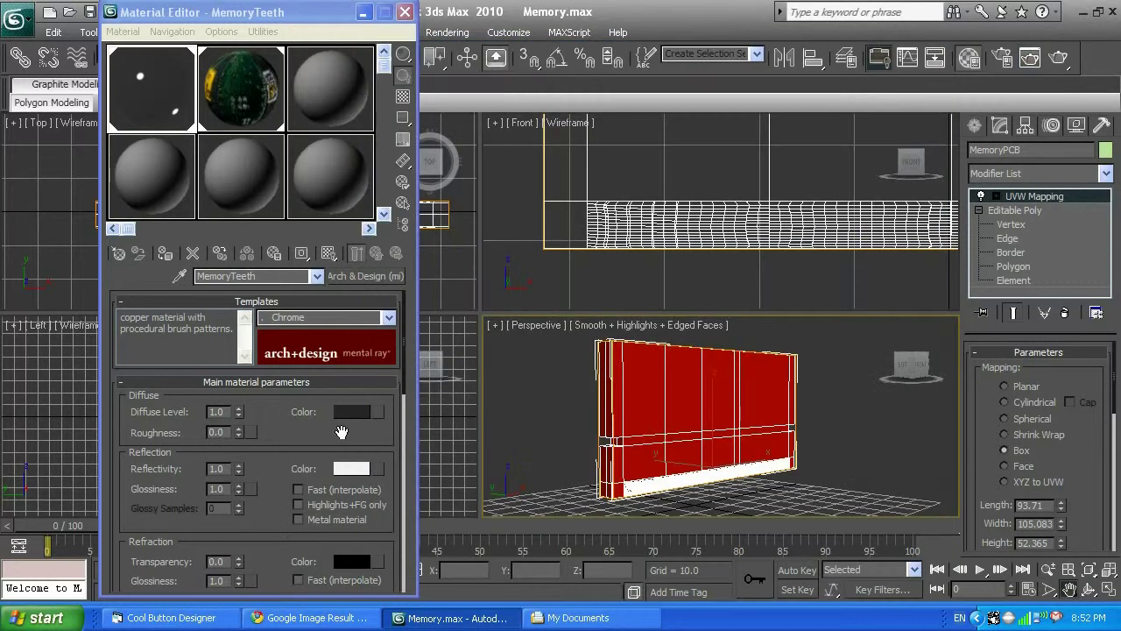
- Apply the Copper template to the MemoryTeeth material and test-render the Perspective view
left_click(389, 318)
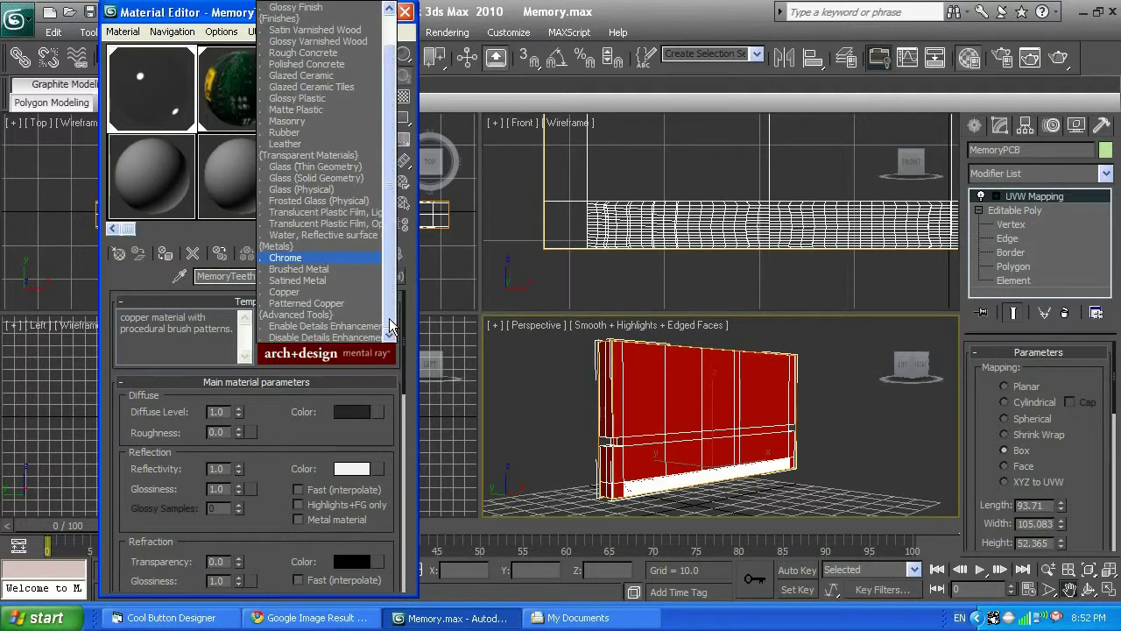
left_click(319, 293)
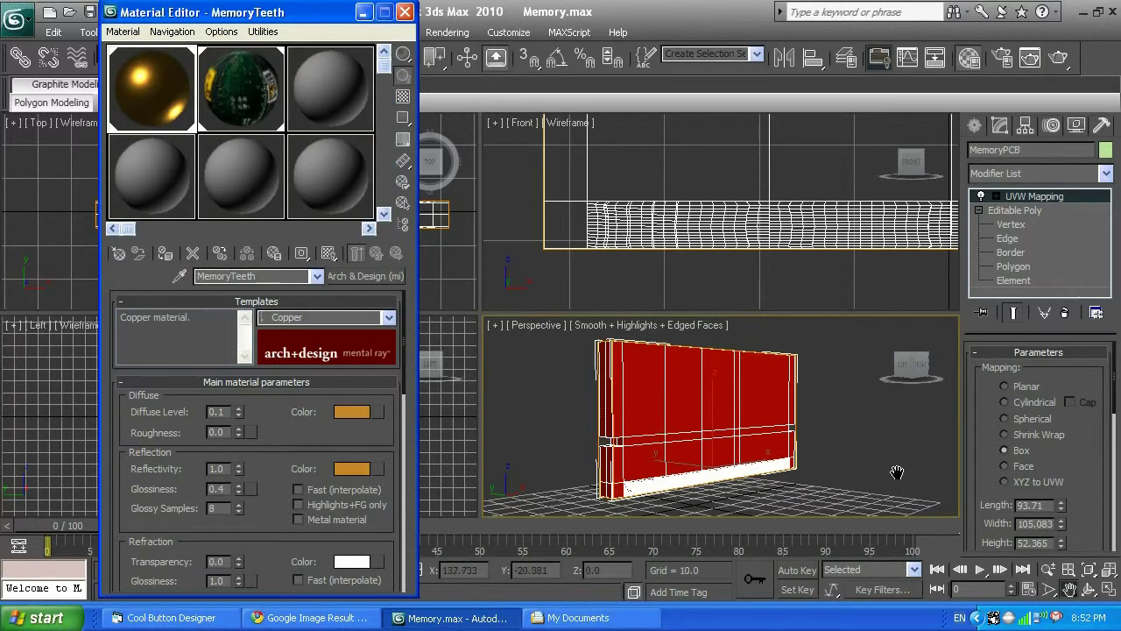
key("shift+q")
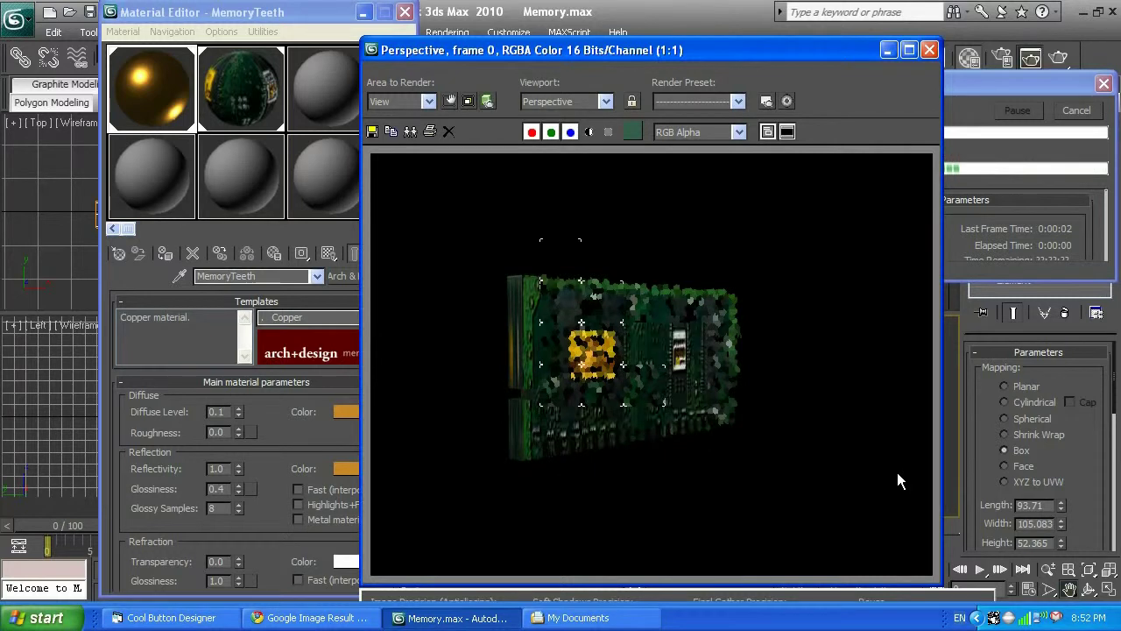
left_click(930, 51)
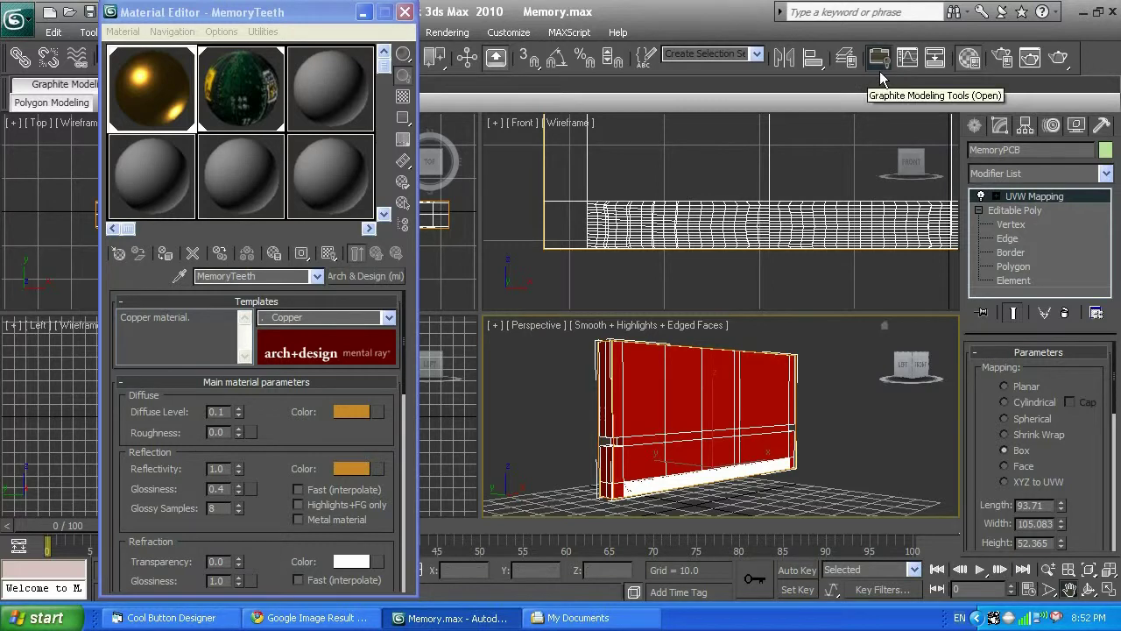
- Create a large flat box around the memory model in the Top view, about 1411 long, 3023 wide and 50 high
left_click(363, 13)
key("w")
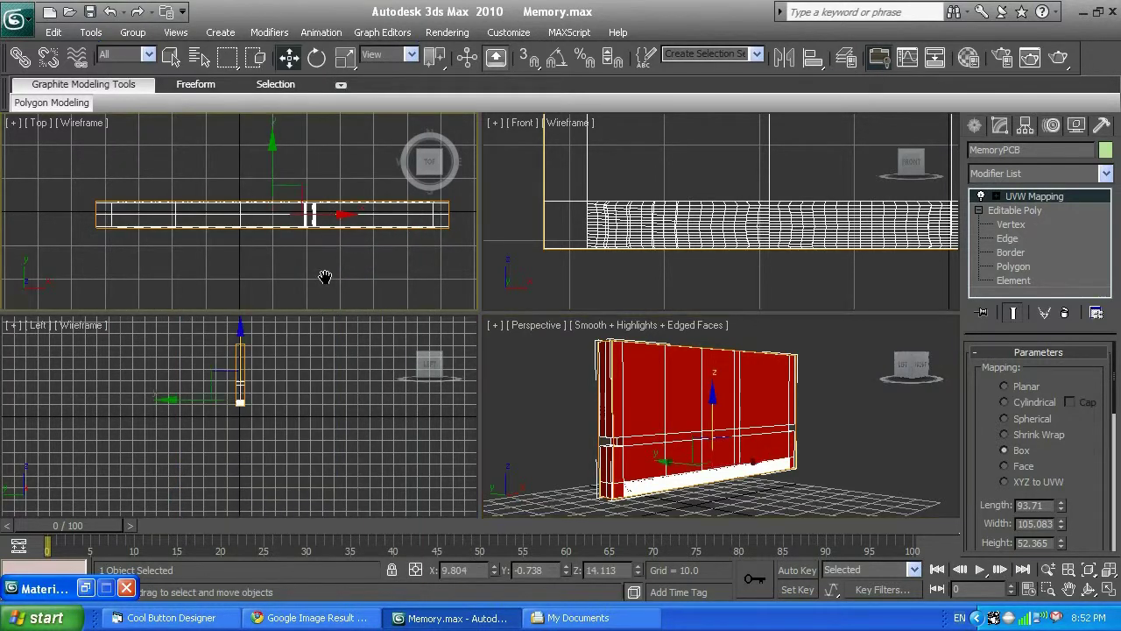
scroll(325, 278, "down", 6)
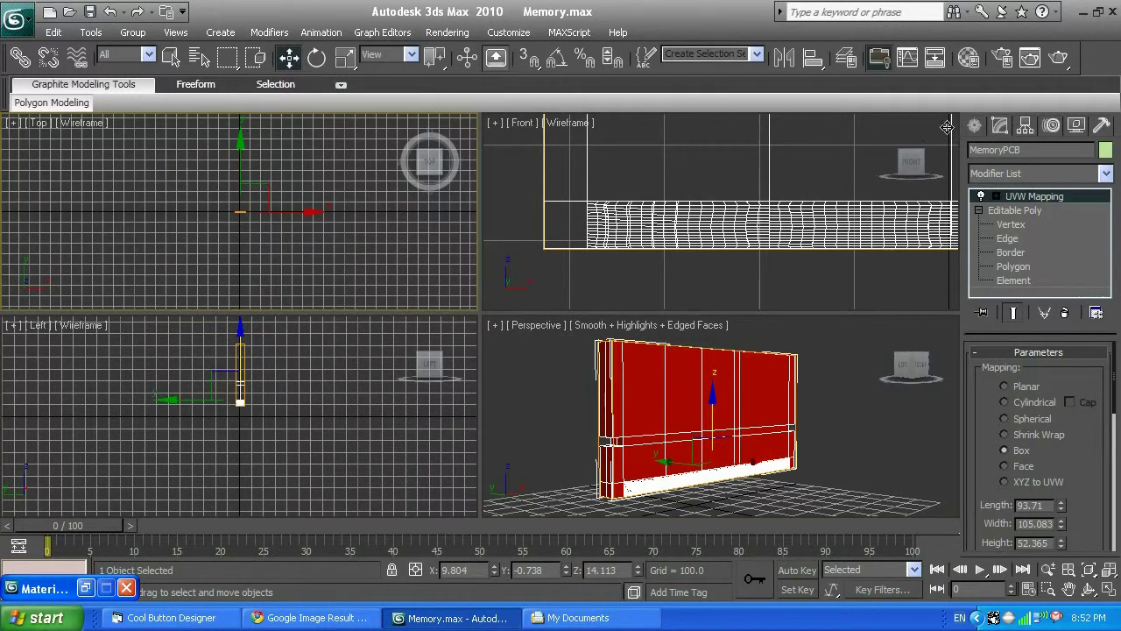
left_click(977, 126)
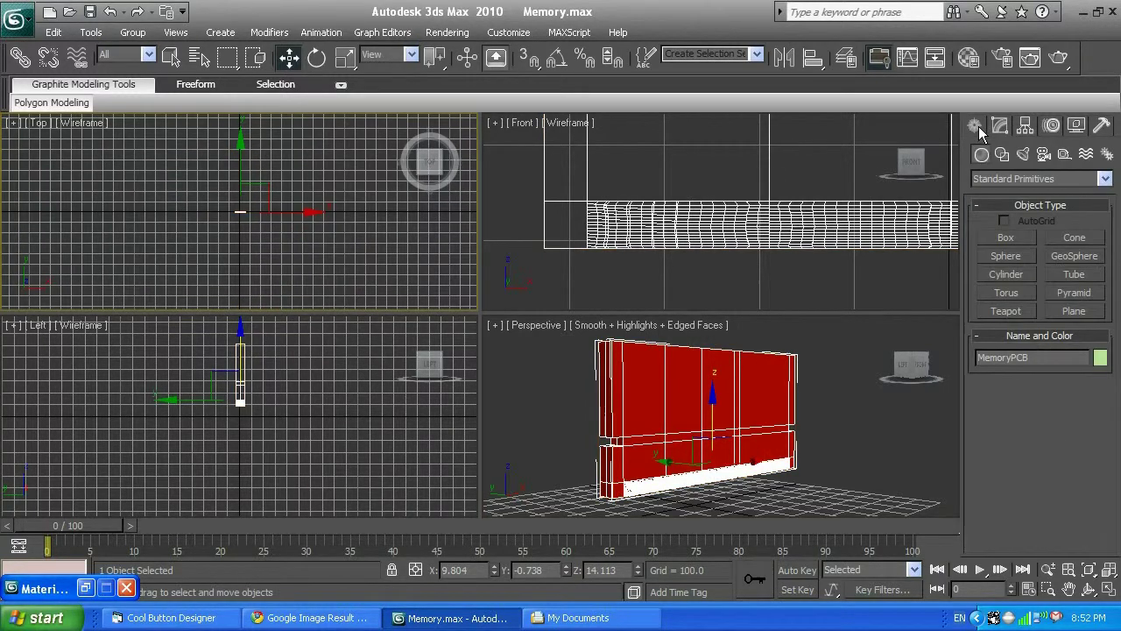
left_click(1005, 238)
left_click_drag(76, 144, 392, 291)
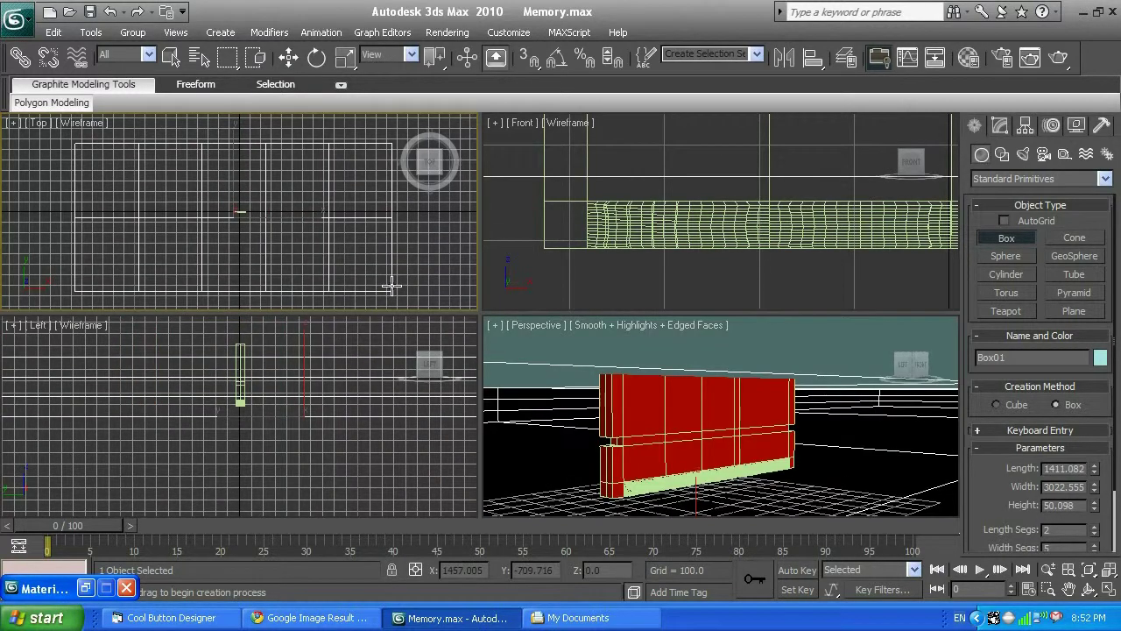
- Move the flat box in the Front view high above the memory model, to a Z position of about 992
scroll(643, 254, "down", 6)
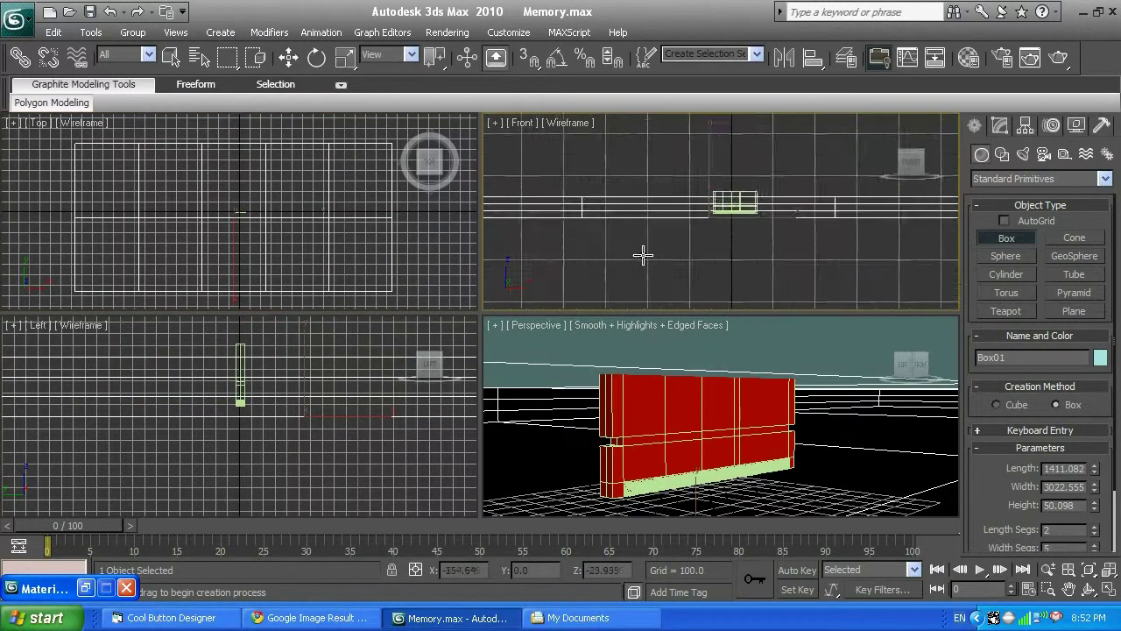
scroll(642, 254, "down", 3)
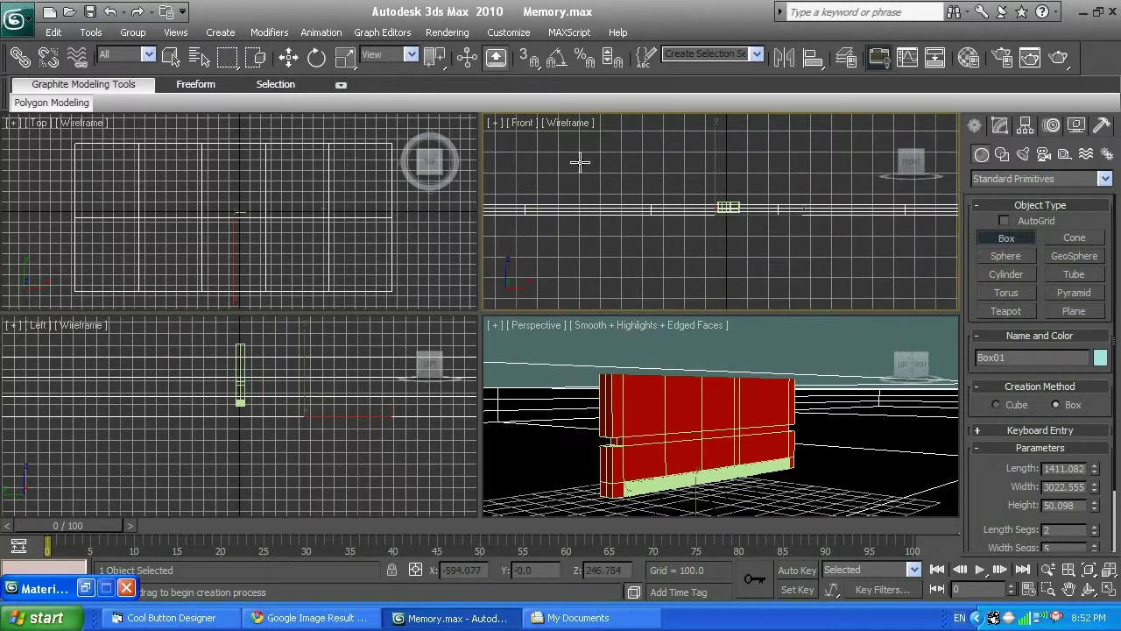
scroll(661, 176, "up", 3)
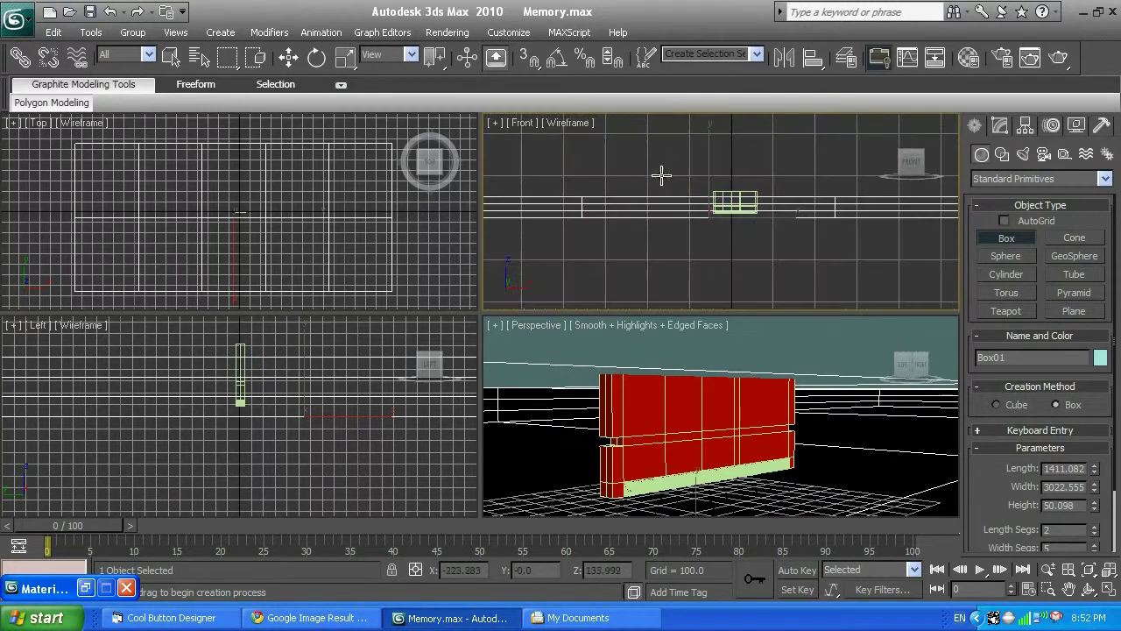
left_click(293, 58)
left_click_drag(702, 160, 723, 175)
scroll(723, 140, "down", 5)
scroll(725, 162, "down", 2)
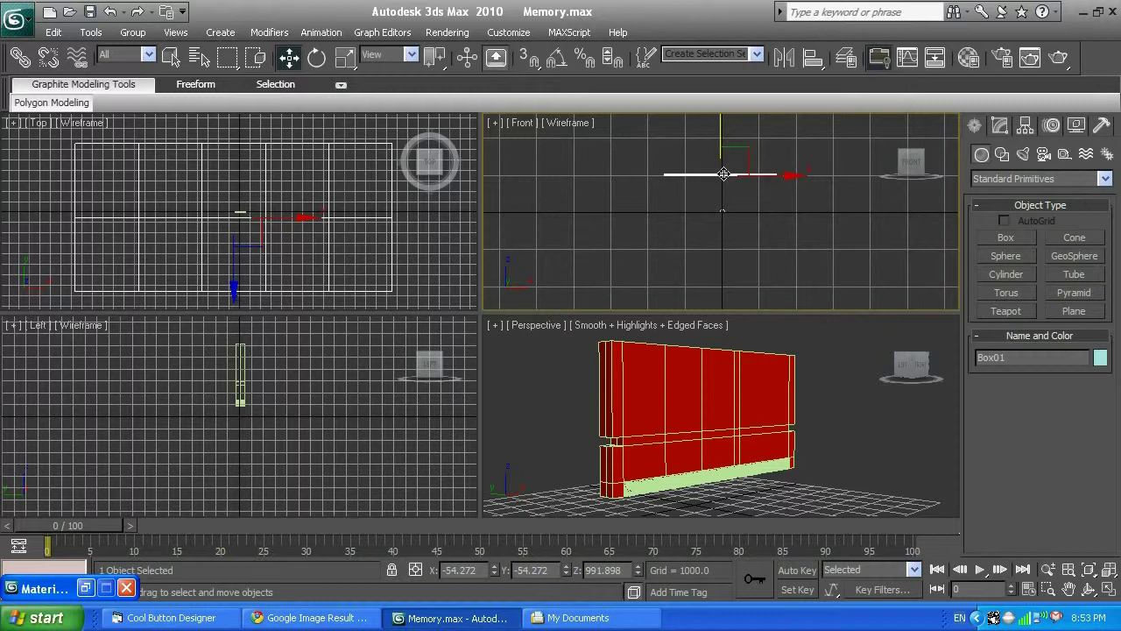
- Rename the unused third sample material as diffuser in the Material Editor
key("m")
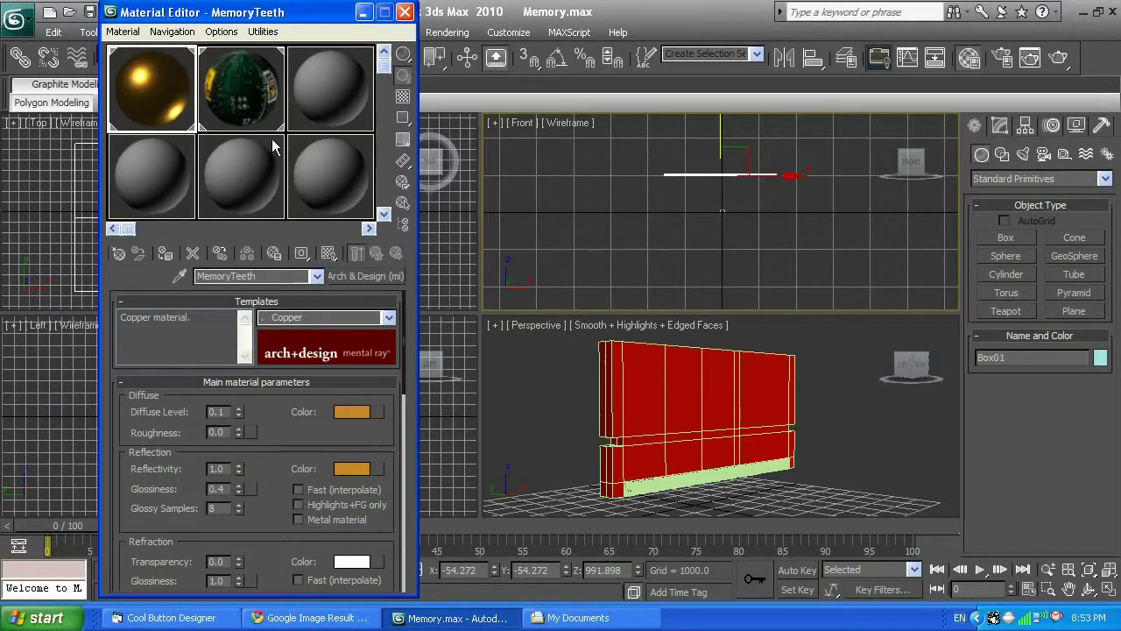
left_click(326, 87)
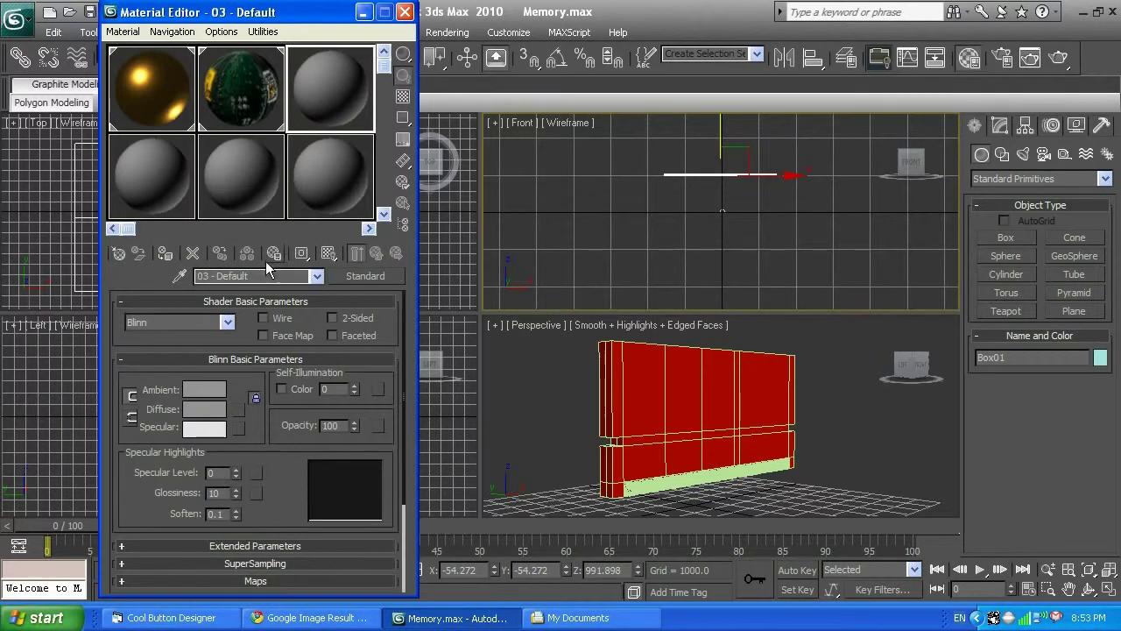
left_click(230, 276)
type("diffu")
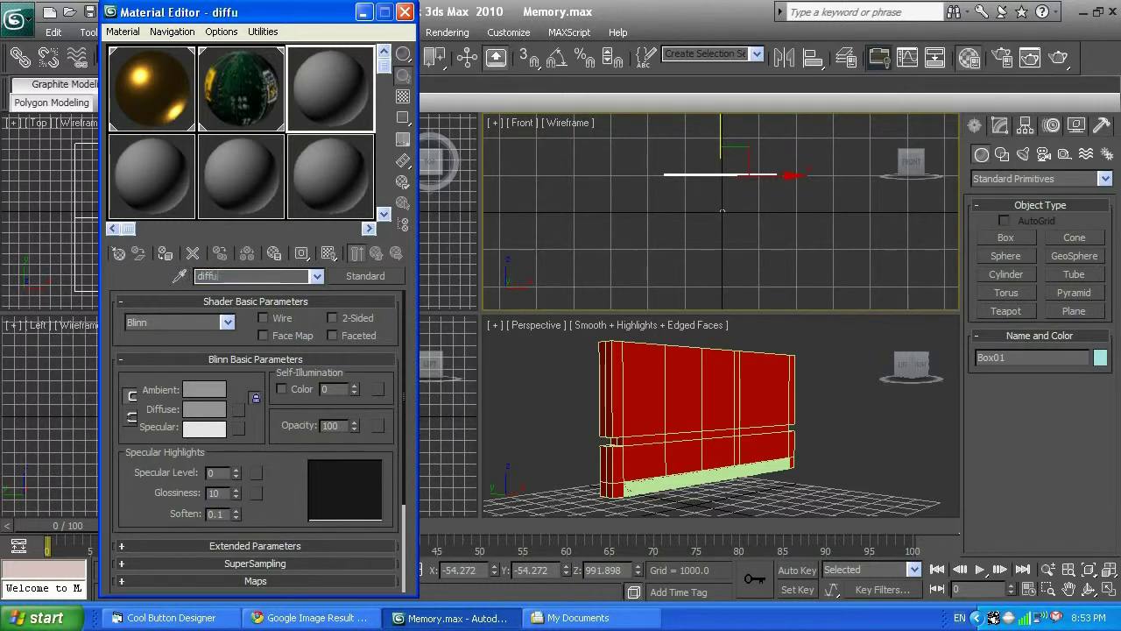
type("ser")
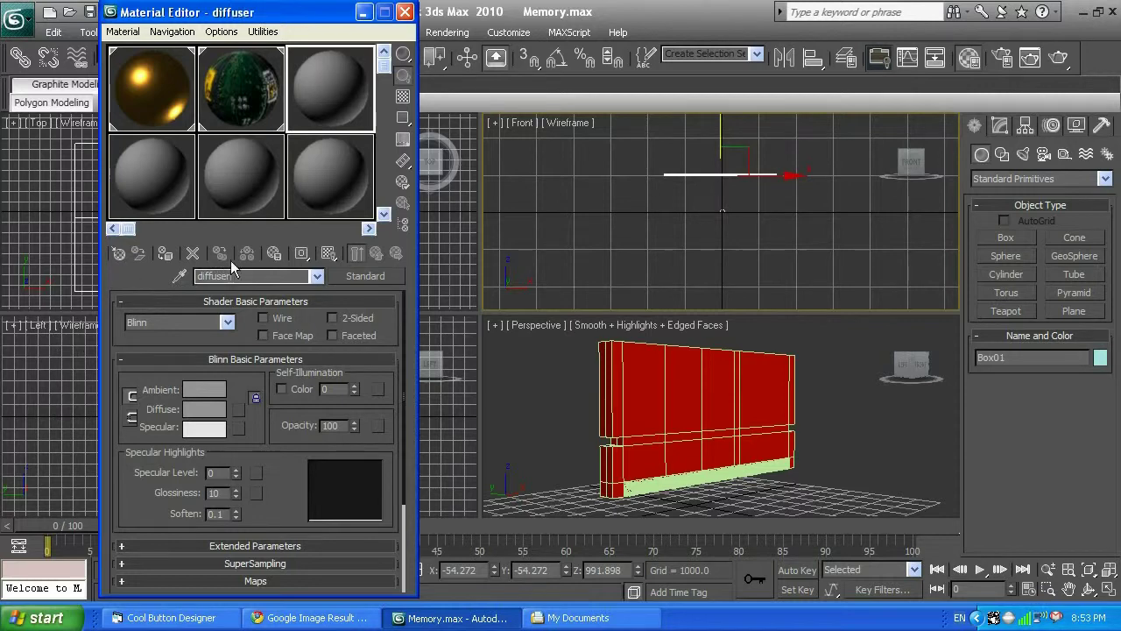
- Change the diffuser material to Ink 'n Paint with a near-white lighted colour of RGB 243, 249, 252
left_click(372, 272)
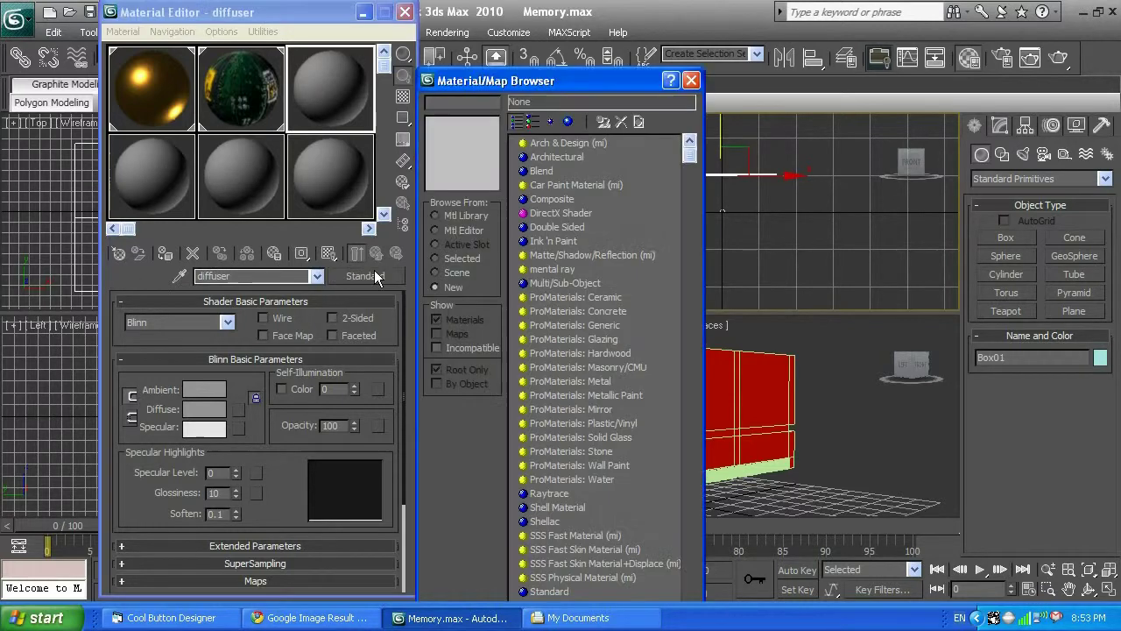
double_click(561, 241)
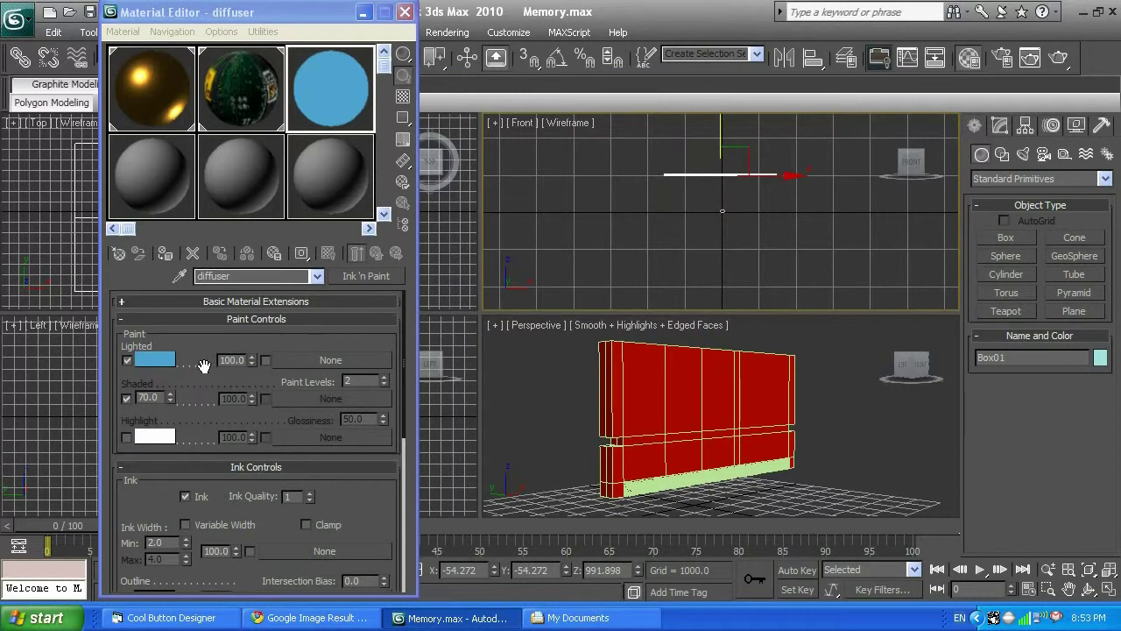
left_click(160, 366)
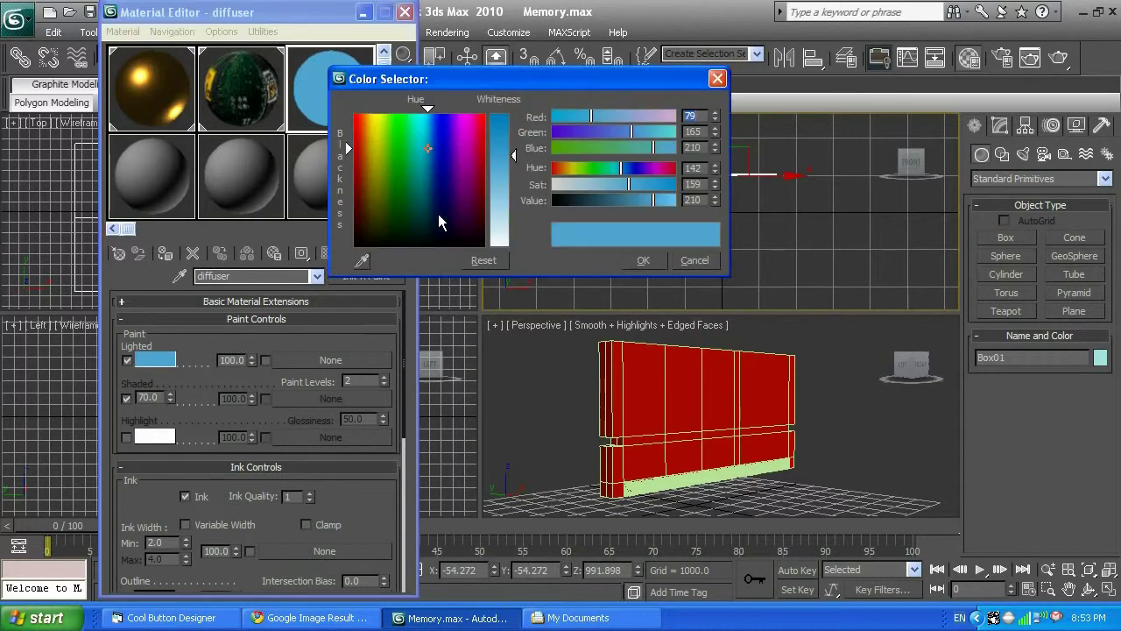
left_click(501, 241)
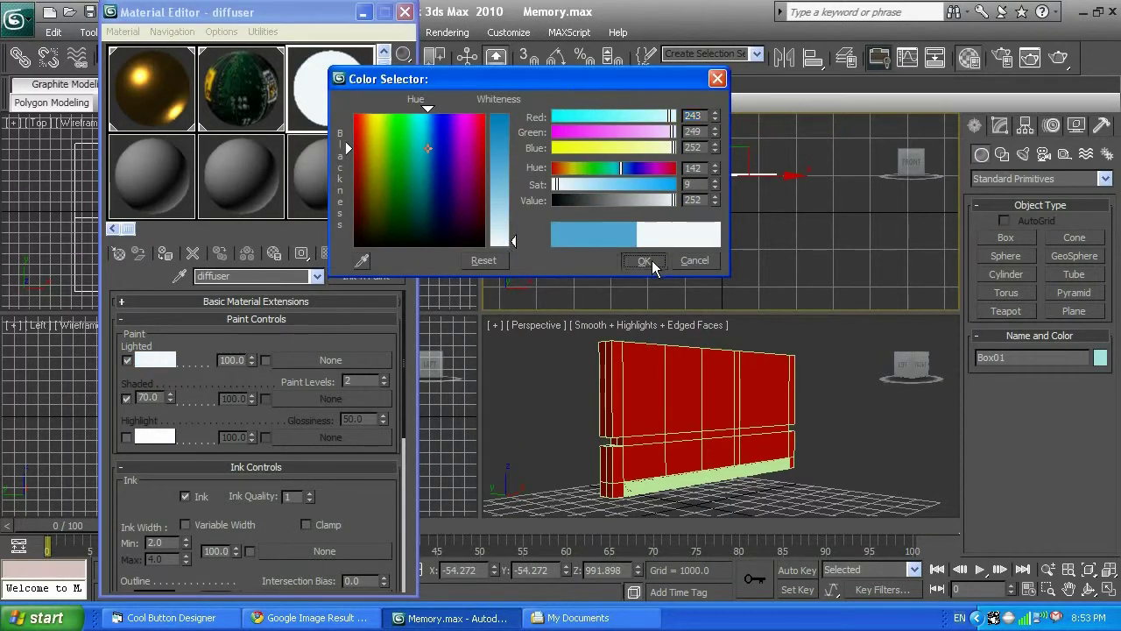
left_click(648, 260)
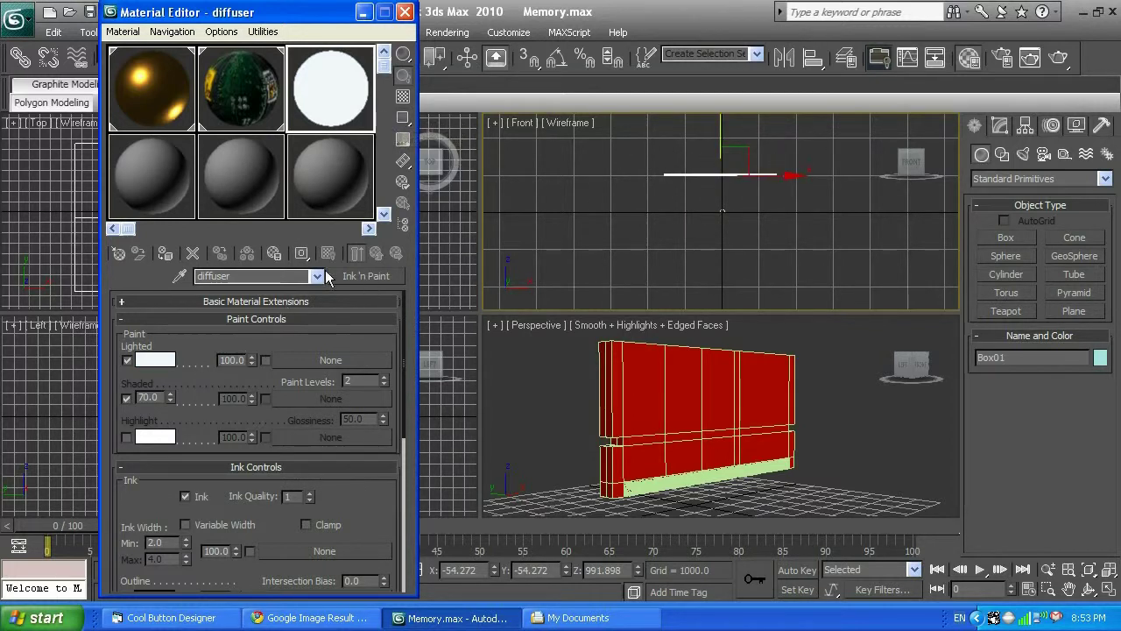
- Assign the diffuser material to the overhead box and test-render the Perspective view with the box in frame
left_click(164, 257)
scroll(819, 448, "down", 10)
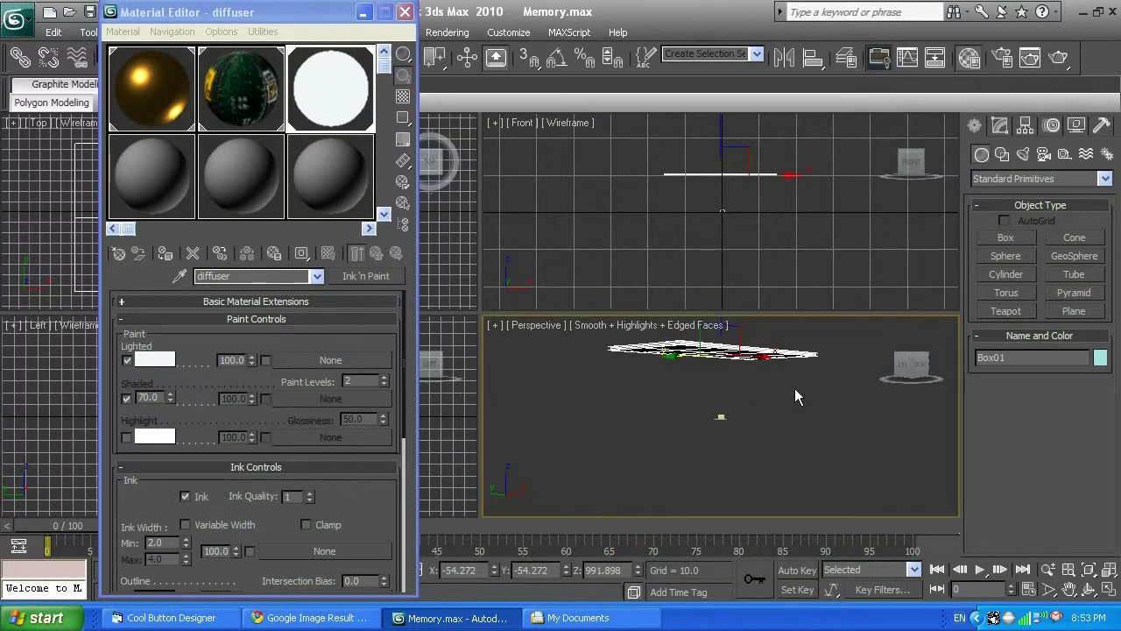
key("shift+q")
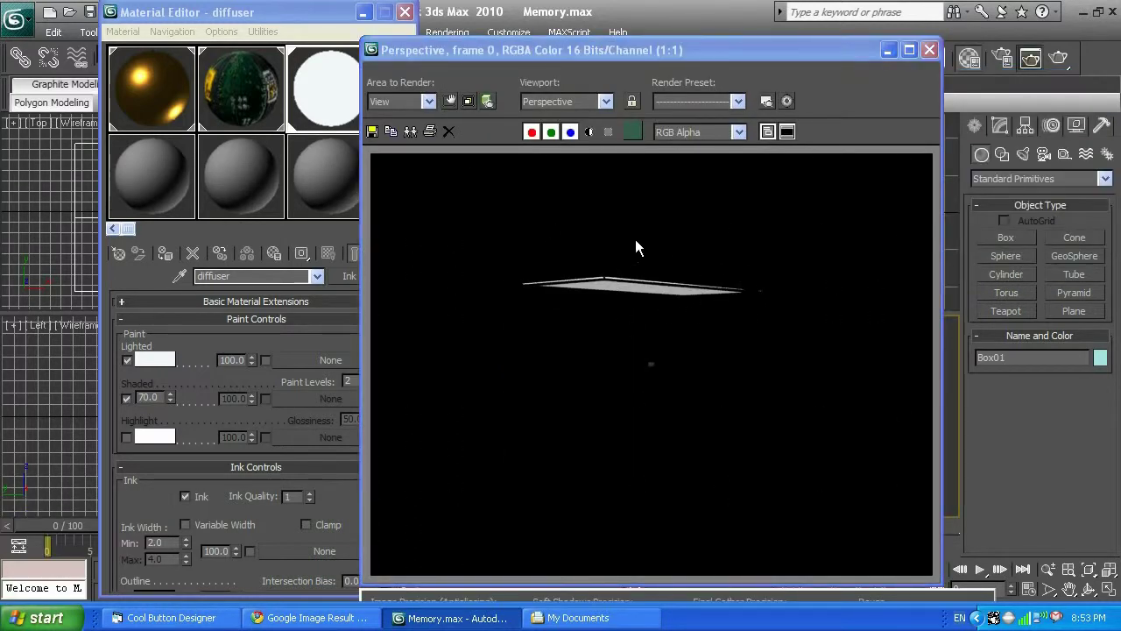
- Test-render the Perspective view of the memory model from two successively closer zoom levels
left_click(930, 49)
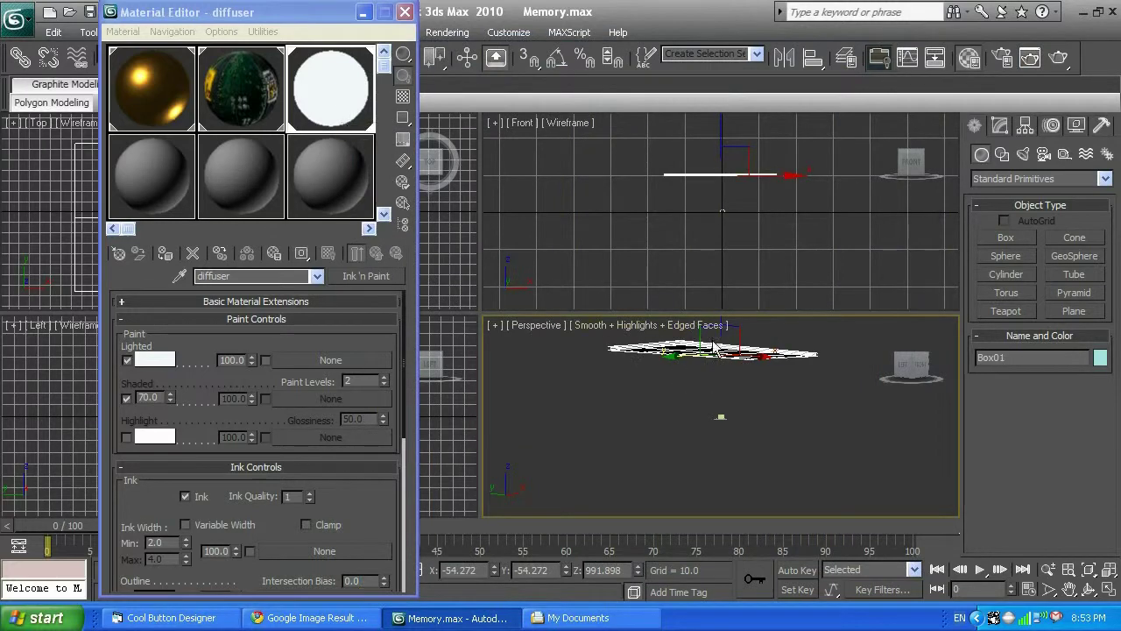
right_click(755, 434)
left_click(750, 442)
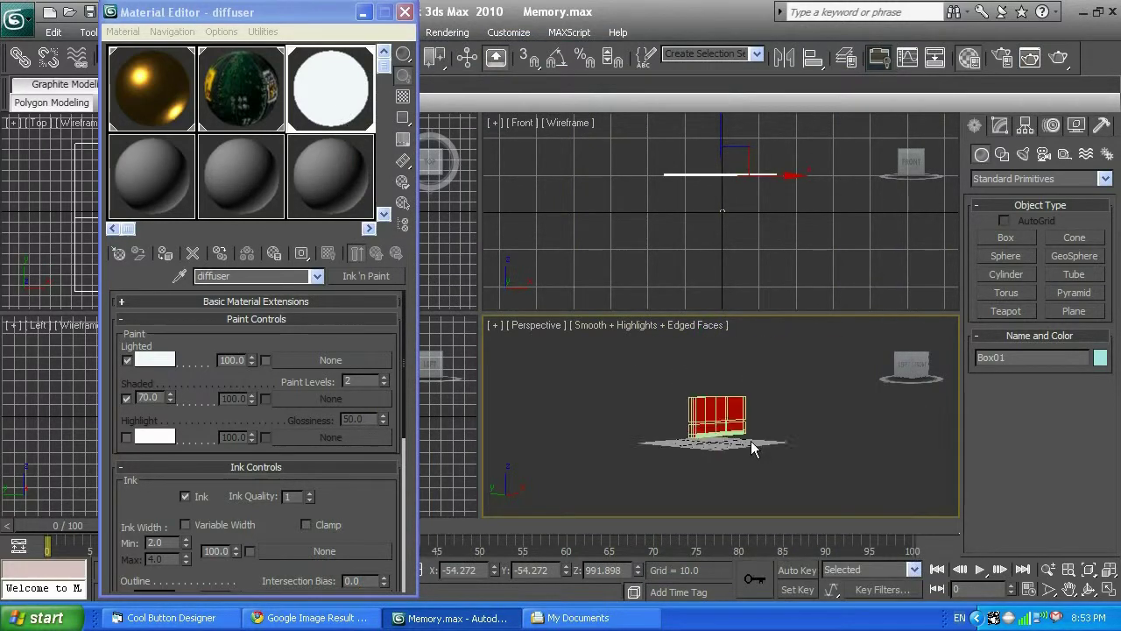
key("shift+q")
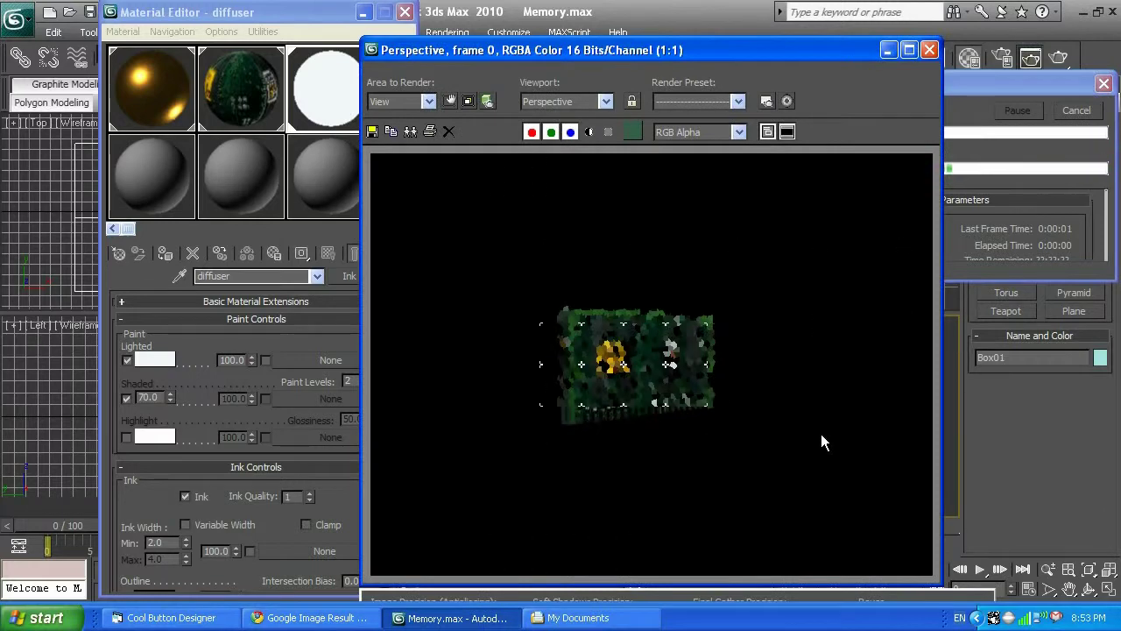
left_click(928, 49)
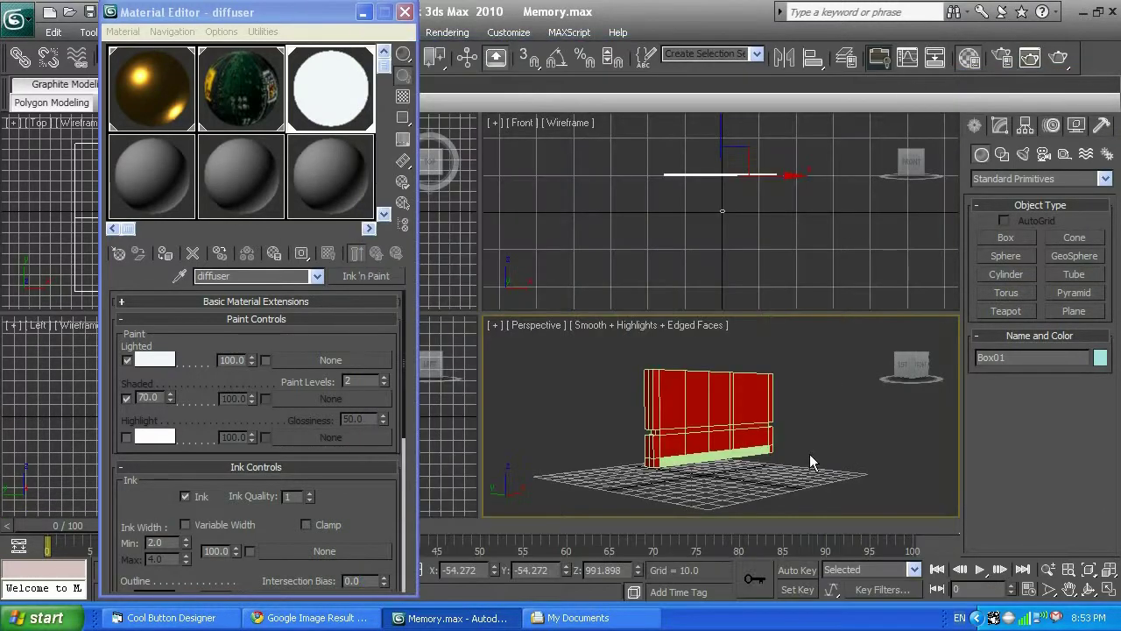
right_click(810, 442)
left_click(796, 462)
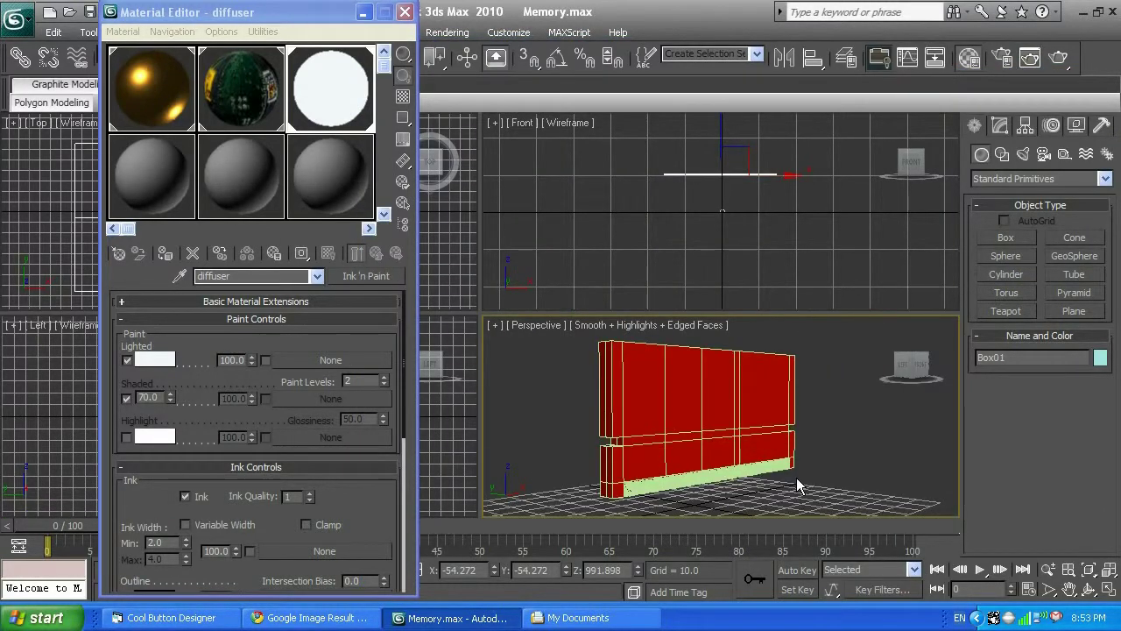
key("shift+q")
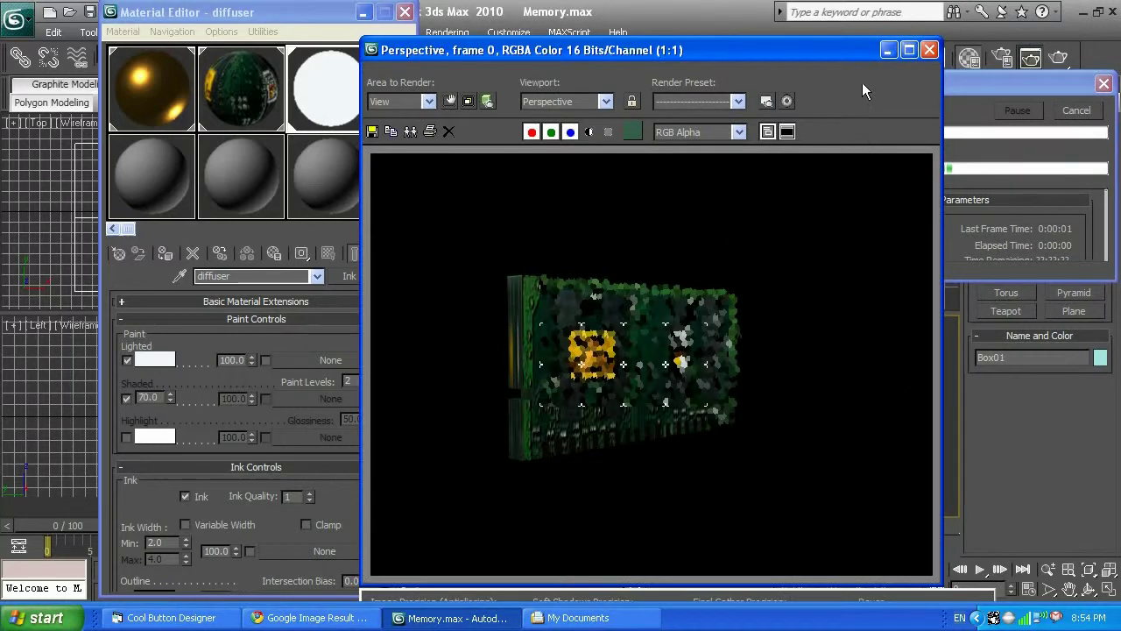
left_click(930, 50)
- Orbit the Perspective view around the memory model and activate creation of a Standard mr Area Omni light
left_click(1089, 589)
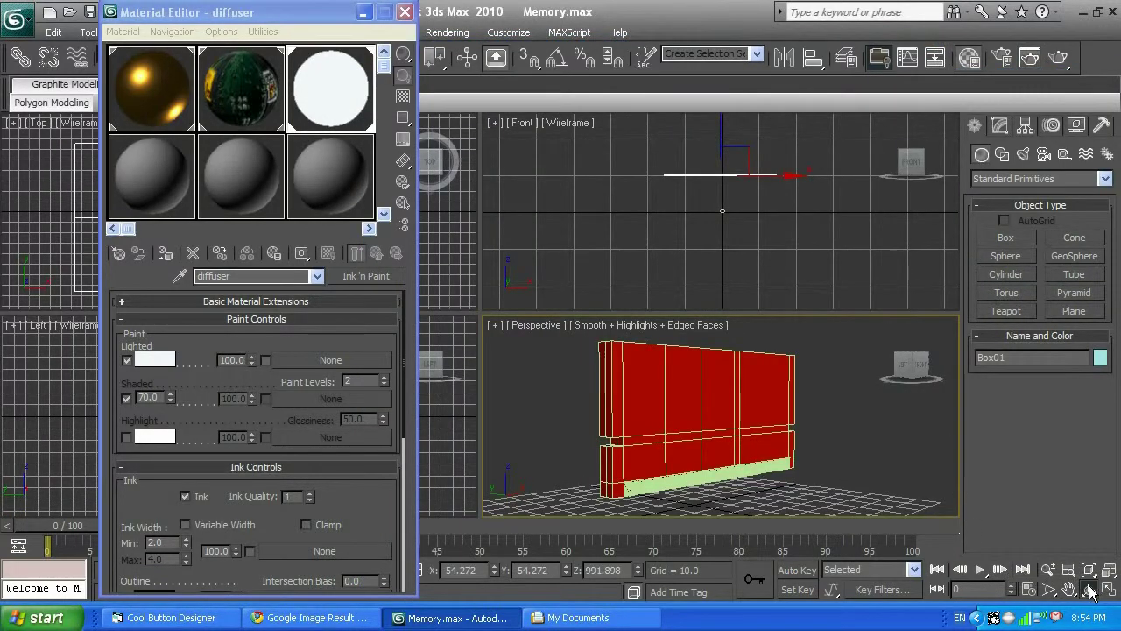
mouse_move(788, 417)
left_mouse_down()
mouse_move(755, 419)
mouse_move(808, 422)
left_mouse_up()
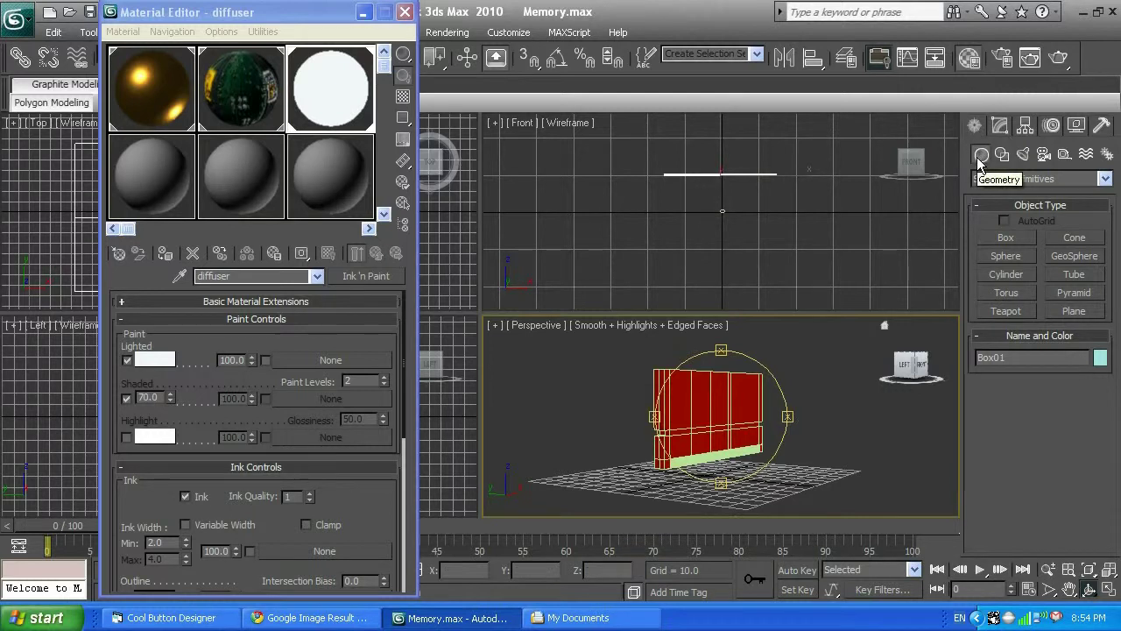
left_click(1023, 160)
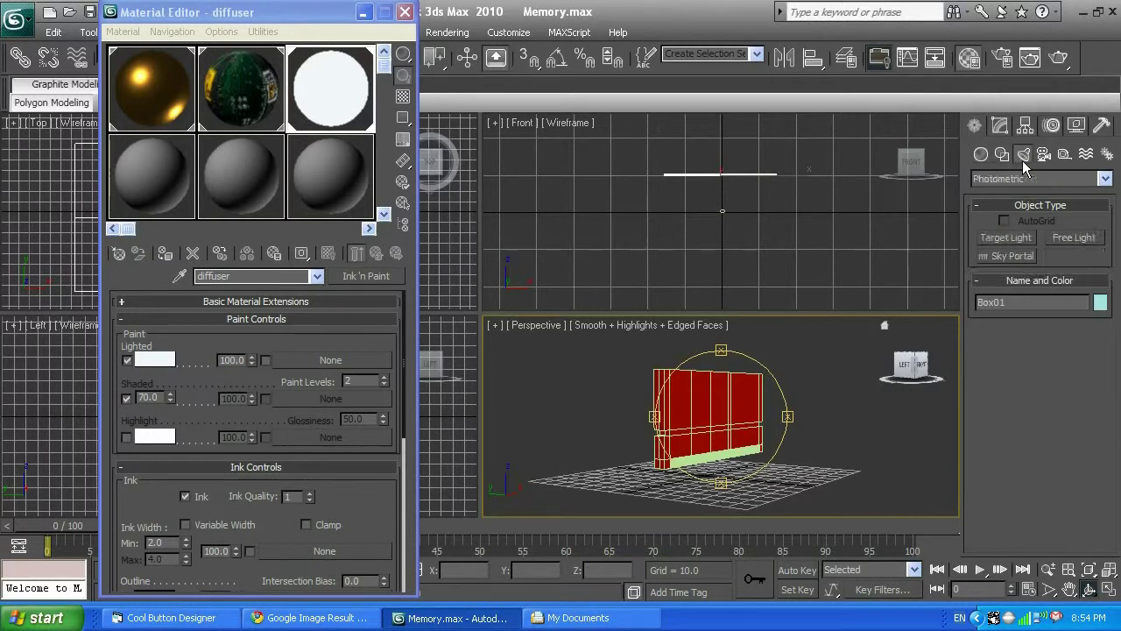
left_click(1054, 181)
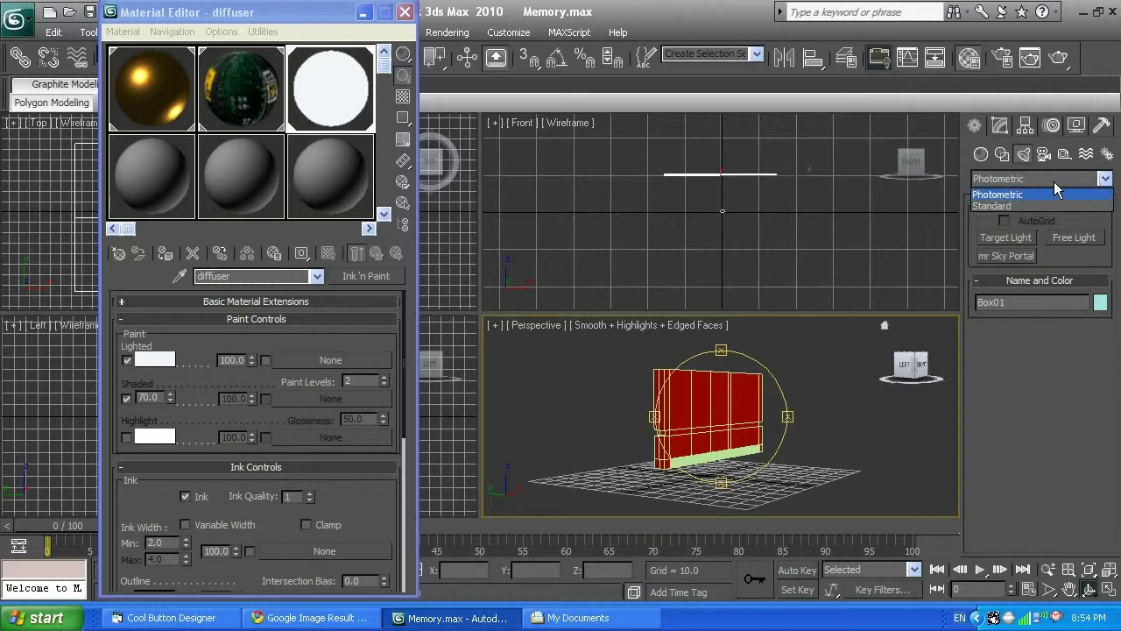
left_click(1007, 208)
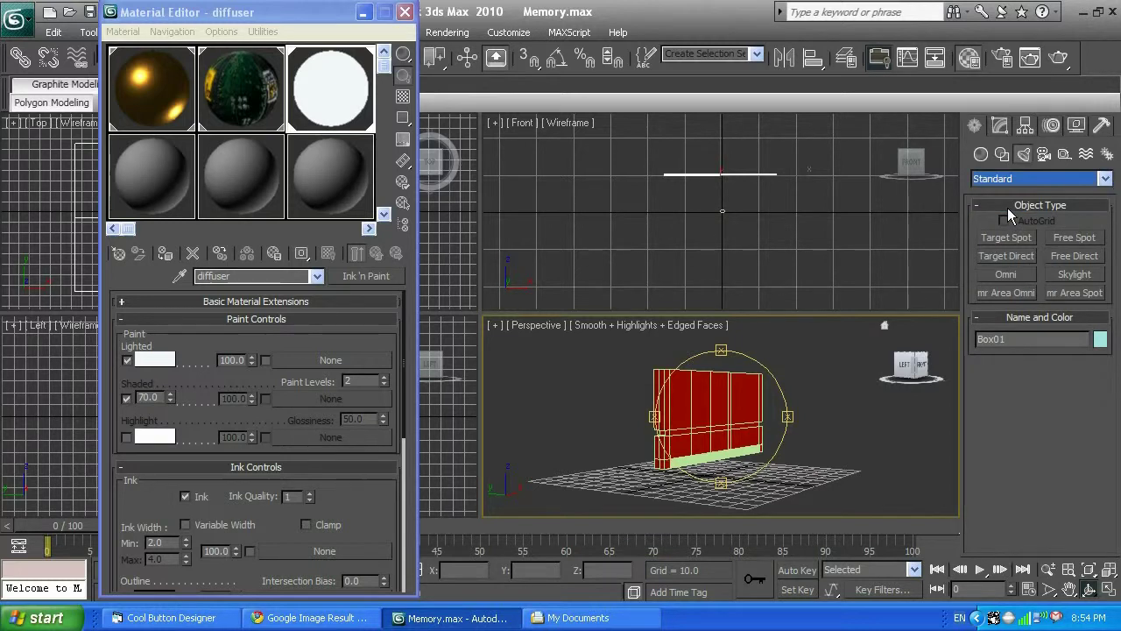
left_click(1025, 294)
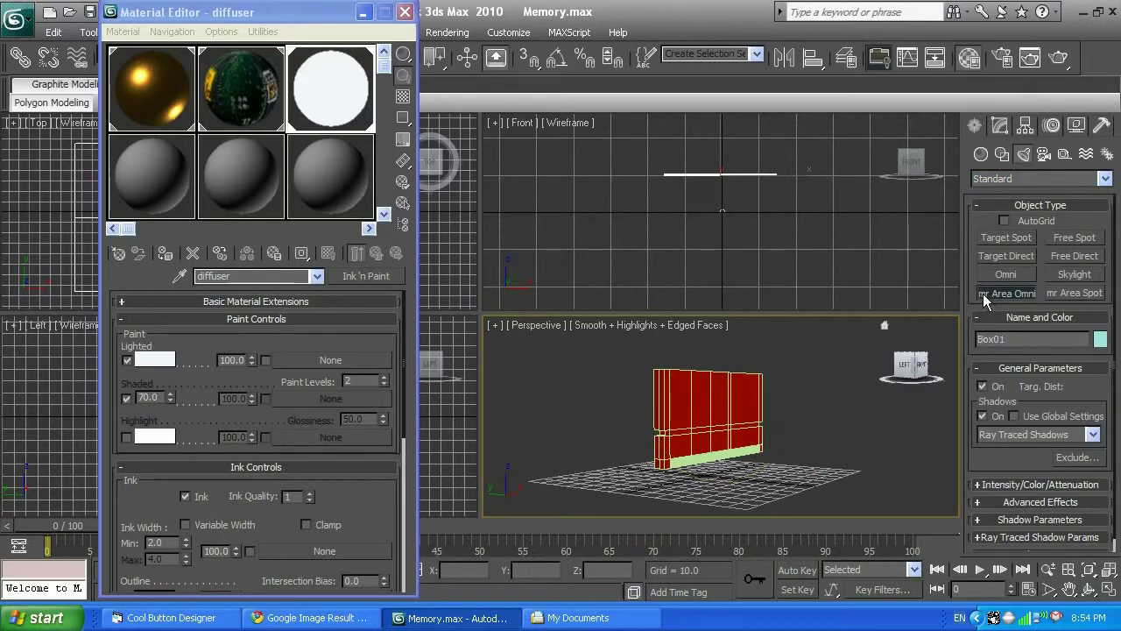
- Check the Assign Renderer settings in the render setup
left_click(447, 33)
key("F10")
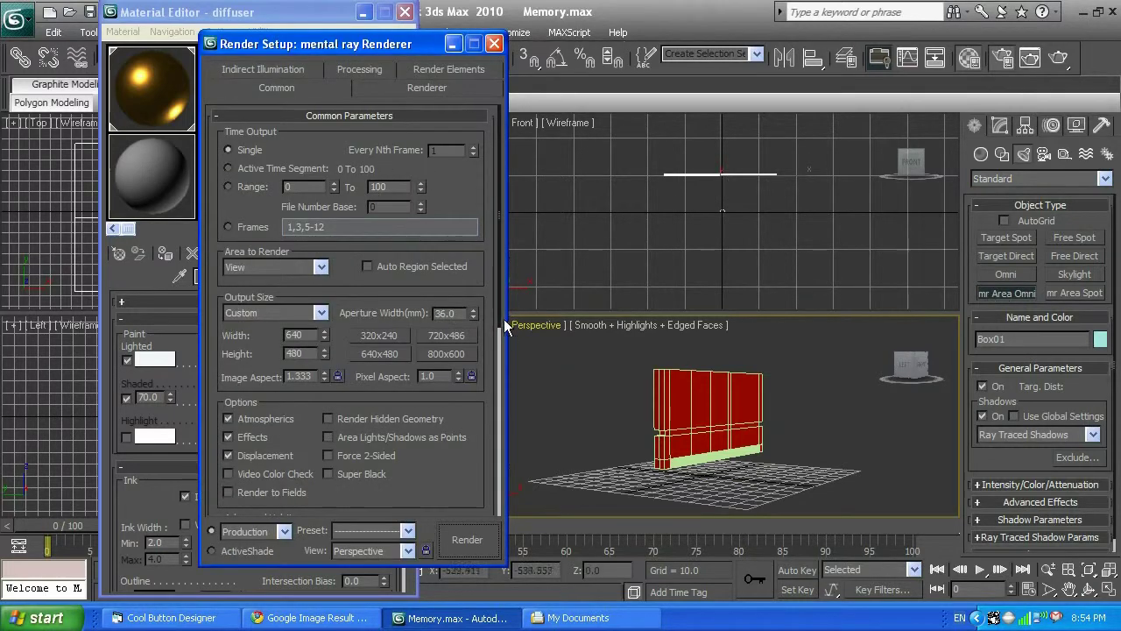
left_click_drag(504, 326, 500, 555)
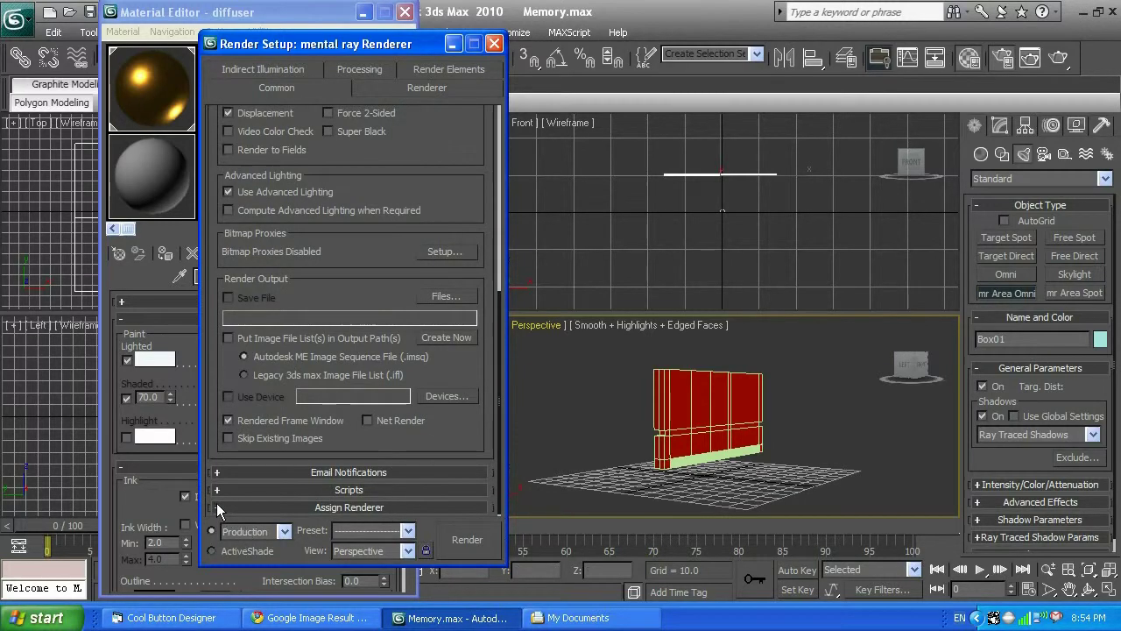
left_click(222, 508)
left_click(494, 44)
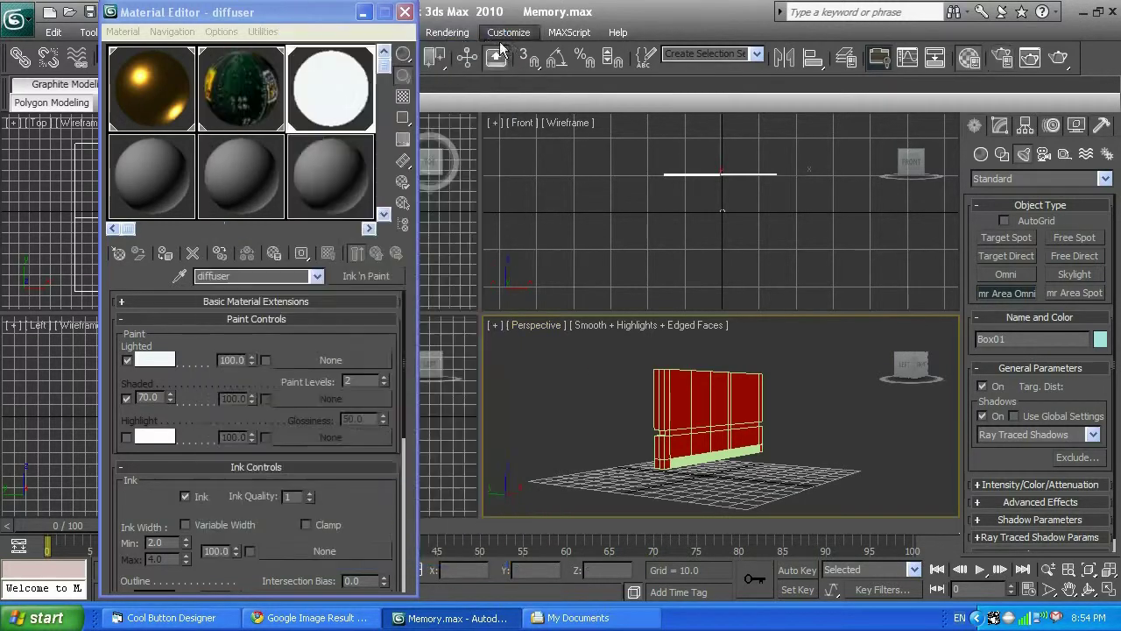
- Place the mr Area Omni light at about X 234, Y -34, Z 0 and test-render the Perspective view from two angles
left_click(883, 446)
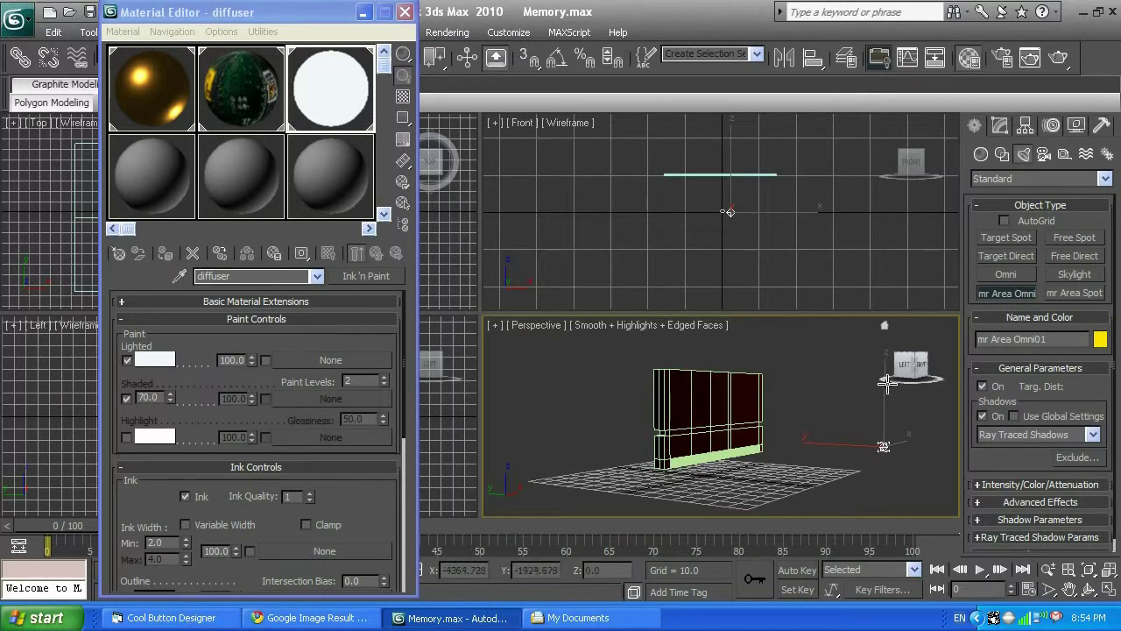
key("shift+q")
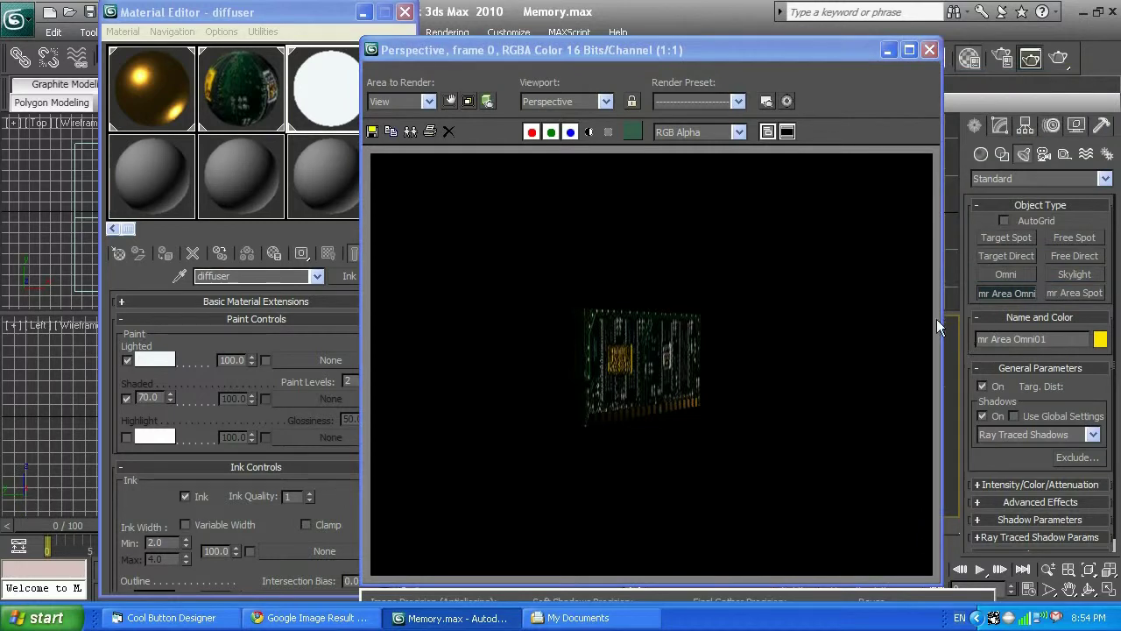
left_click(930, 50)
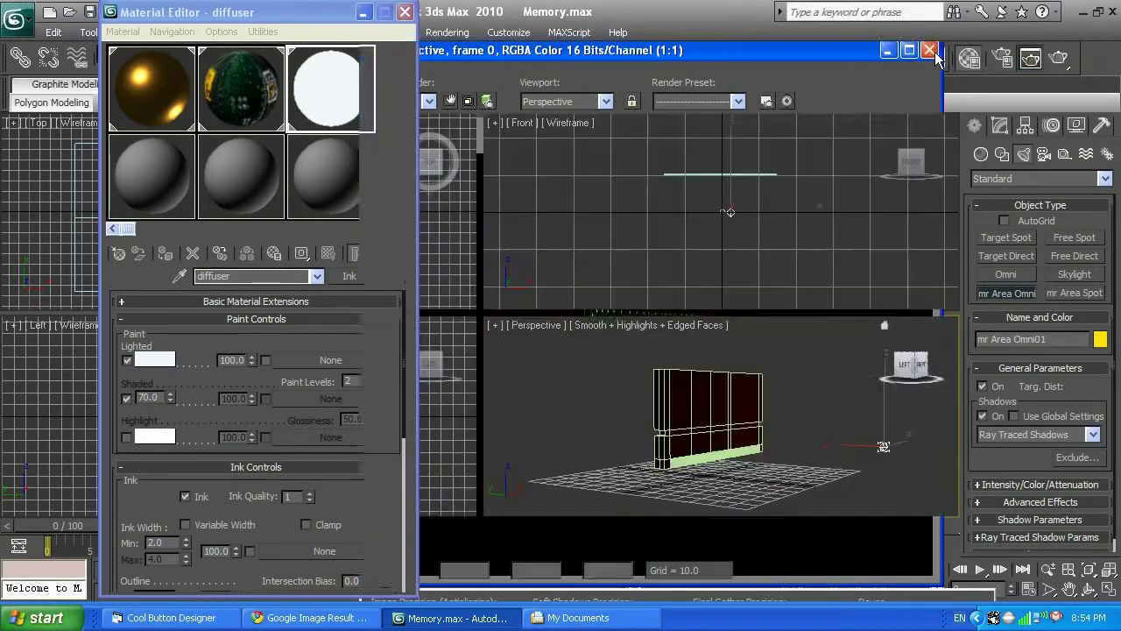
left_click(1090, 594)
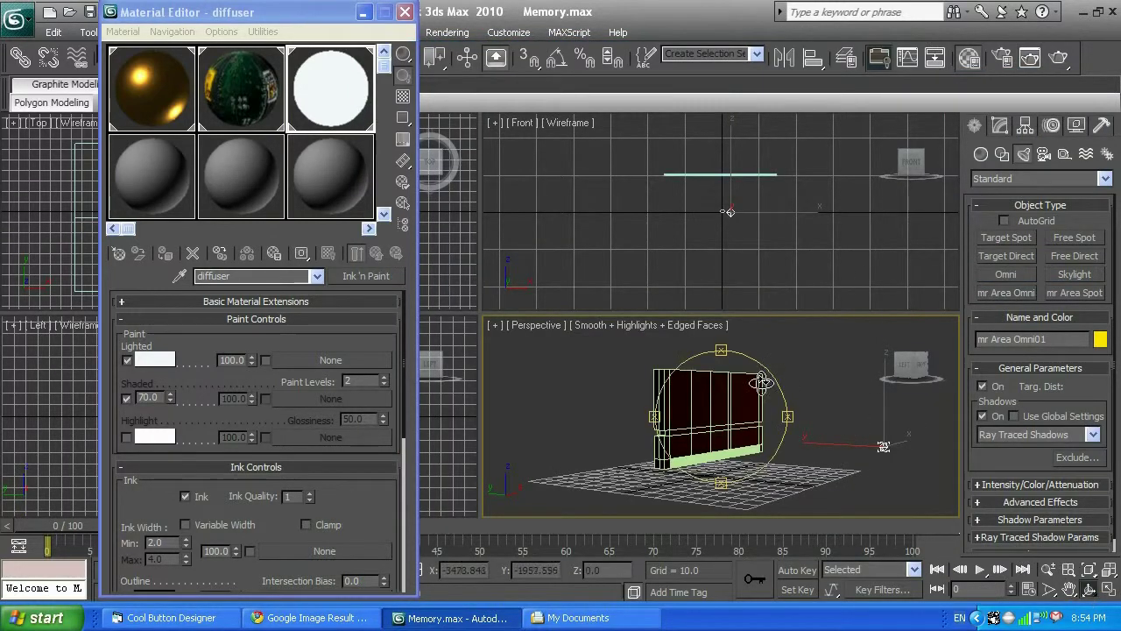
left_click_drag(788, 409, 758, 415)
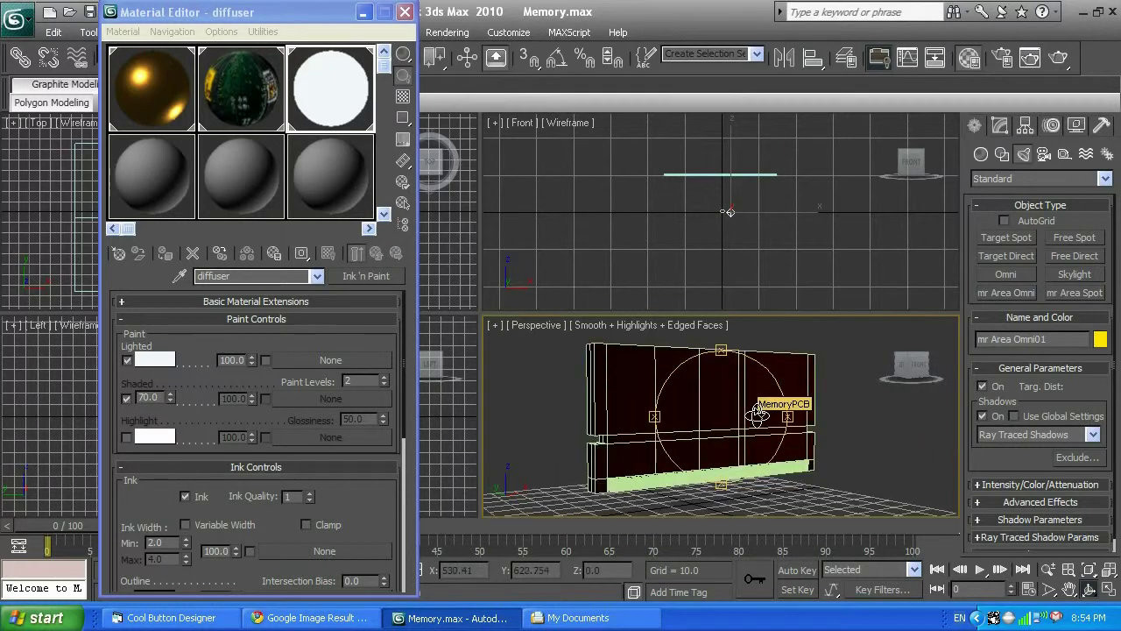
key("shift+q")
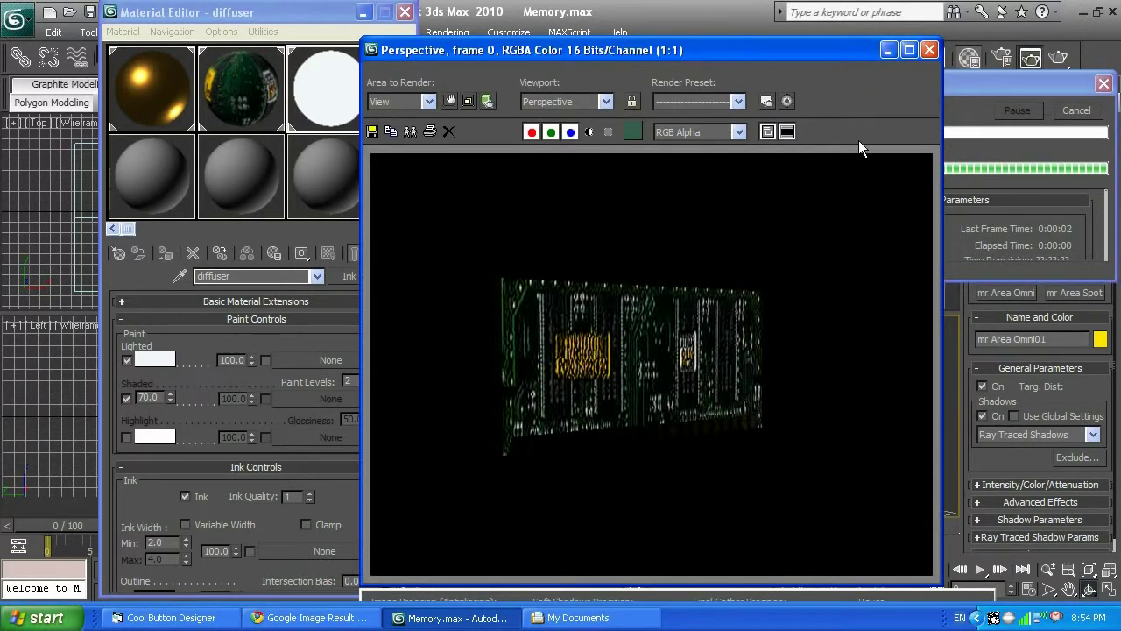
left_click(930, 49)
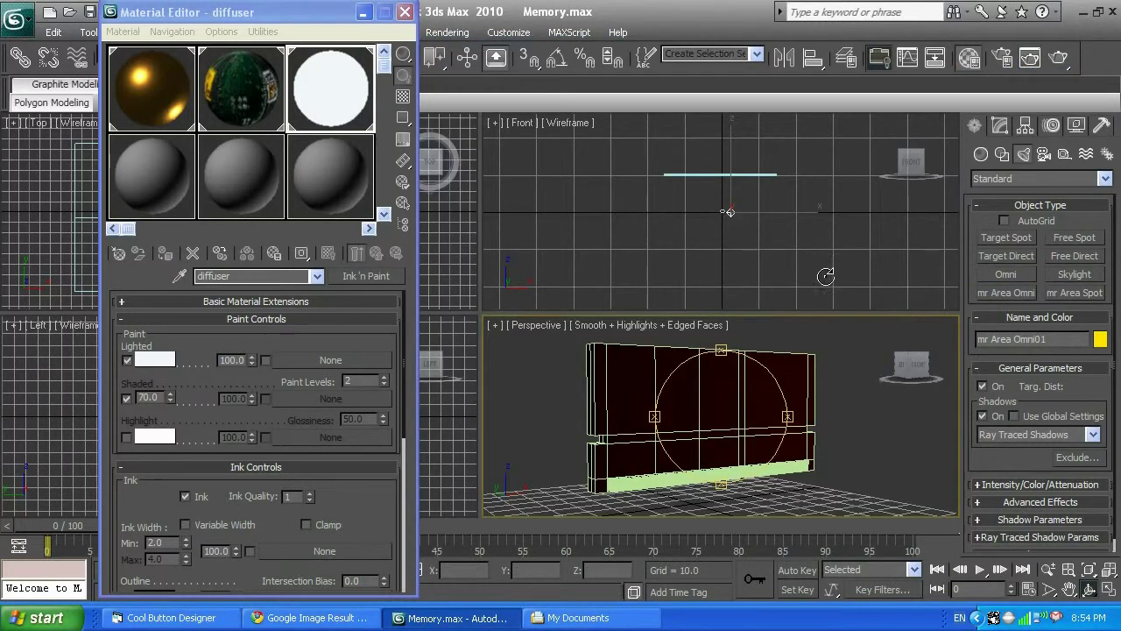
- Minimize the Material Editor and raise the omni light in the Front view to a Z position of about 355
left_click(363, 12)
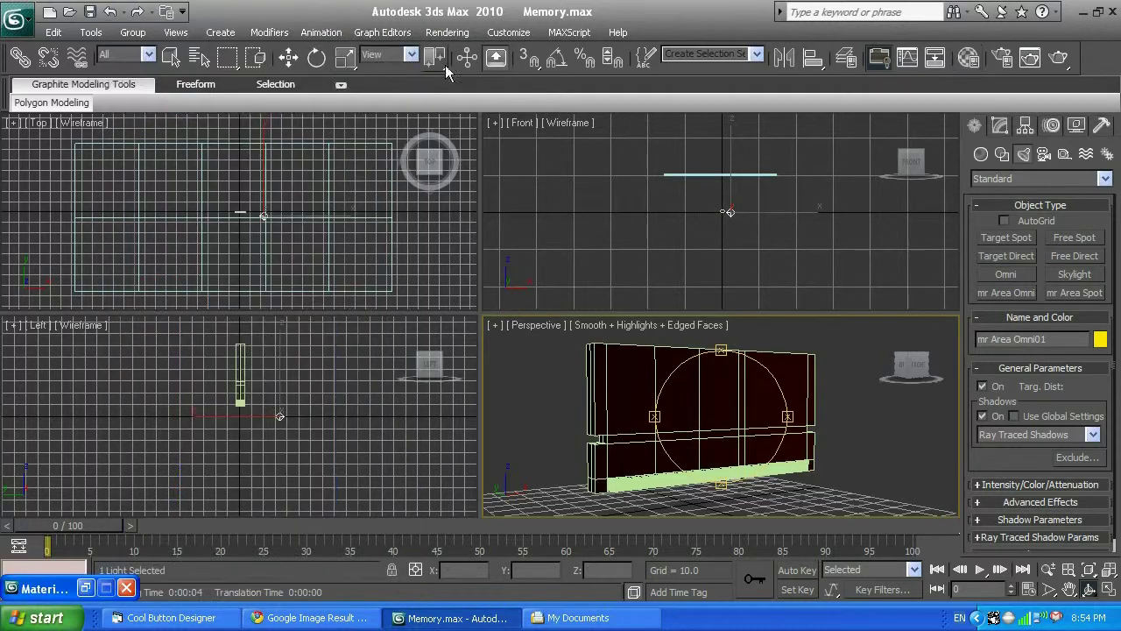
left_click(288, 57)
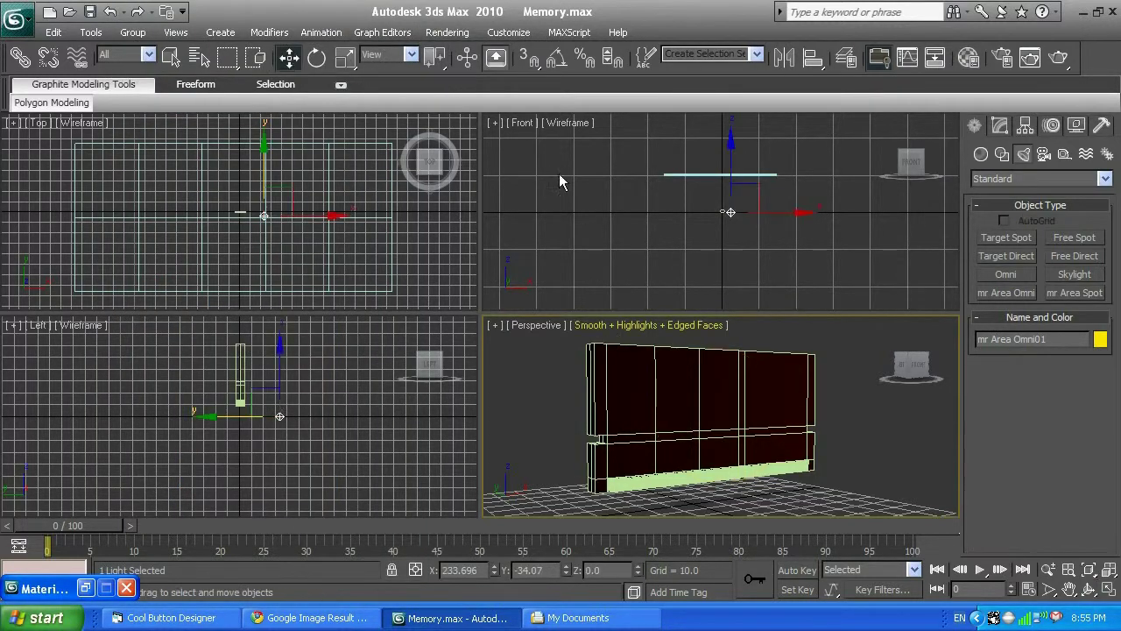
left_click(739, 172)
left_click_drag(734, 167, 734, 154)
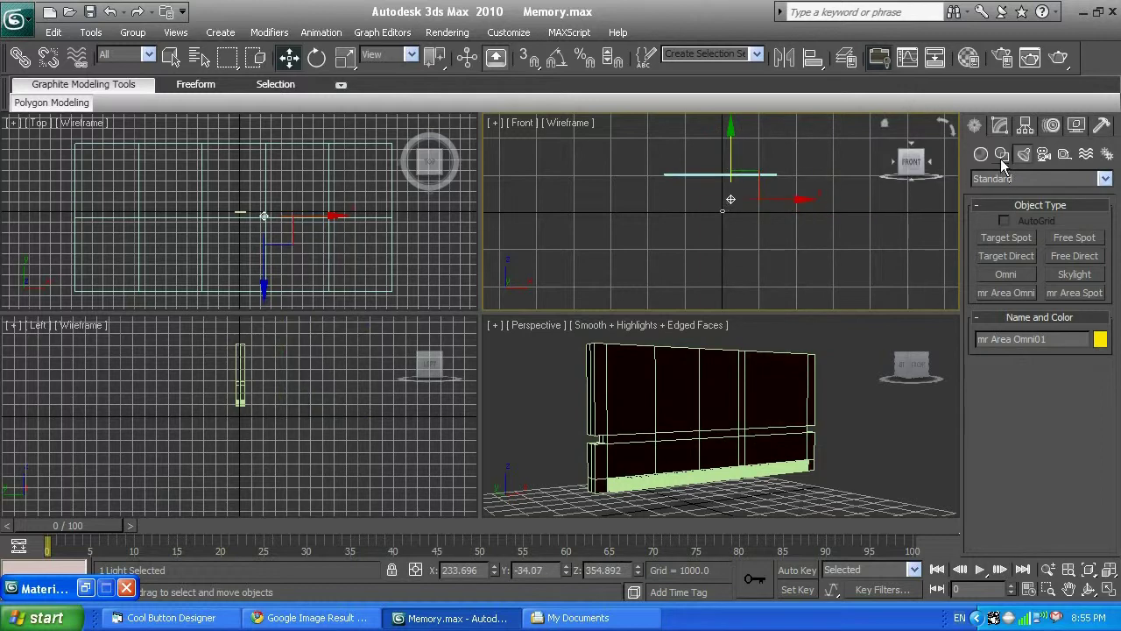
- Rename the mr Area Omni light as Light
left_click(1000, 127)
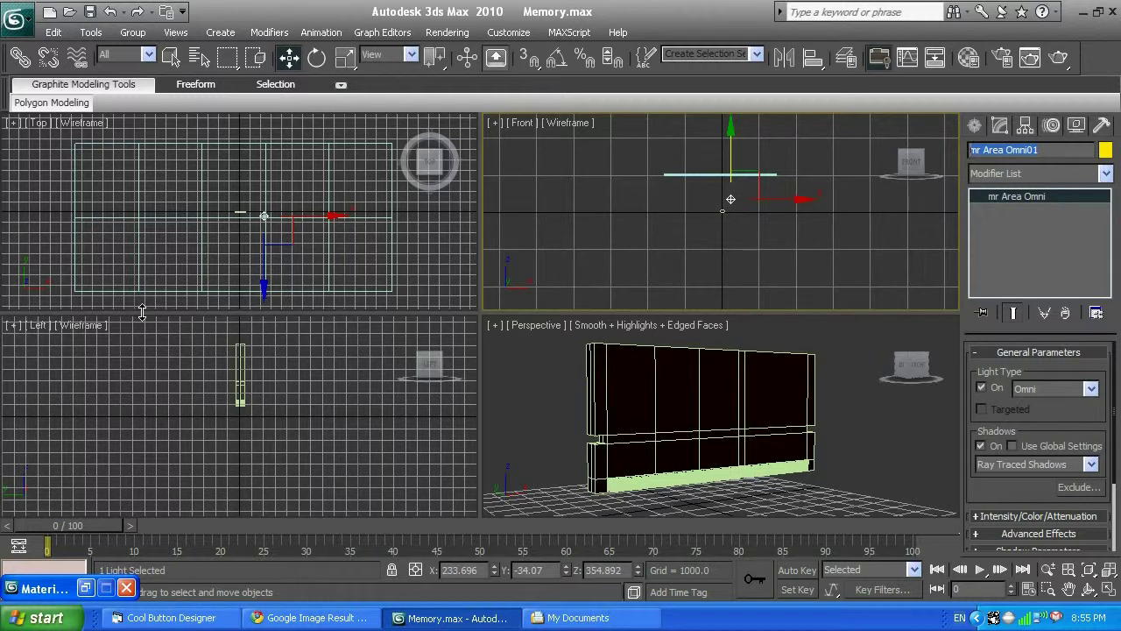
type("Light")
left_click(992, 275)
- Move the light in the Front view to about X -215, Z 519 and test-render the Perspective view
left_click_drag(733, 140, 767, 195)
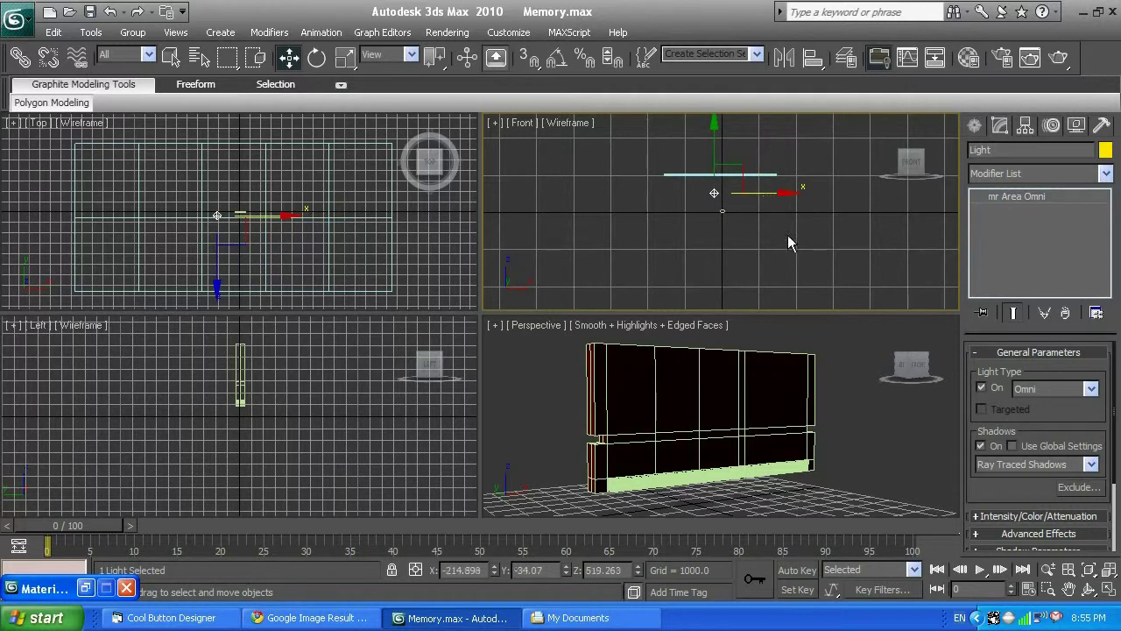
key("shift+q")
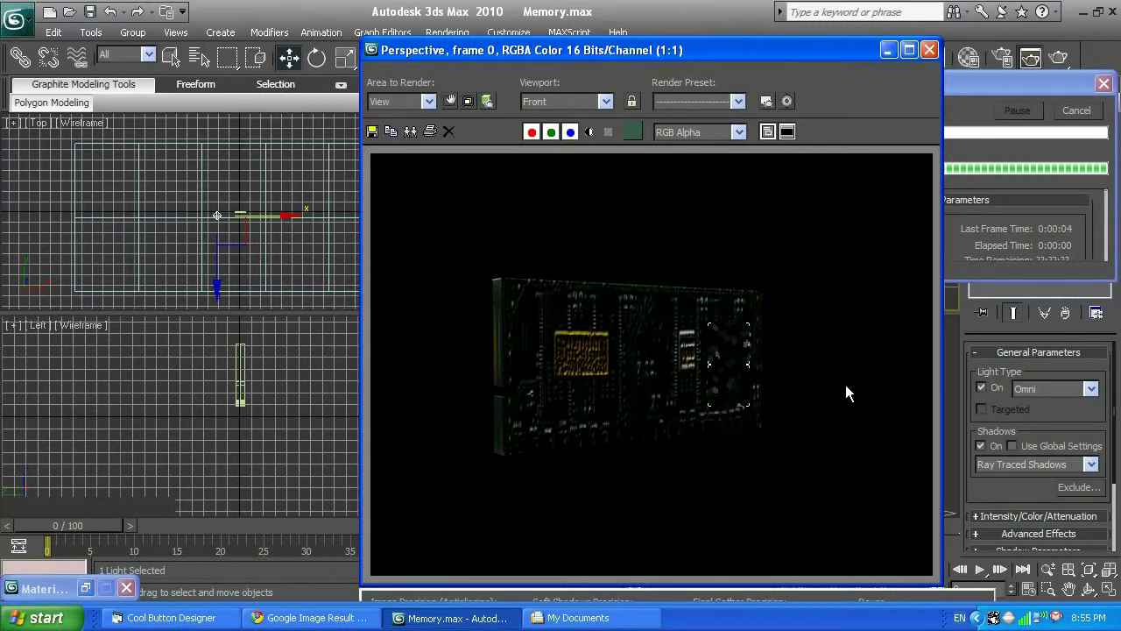
left_click(930, 50)
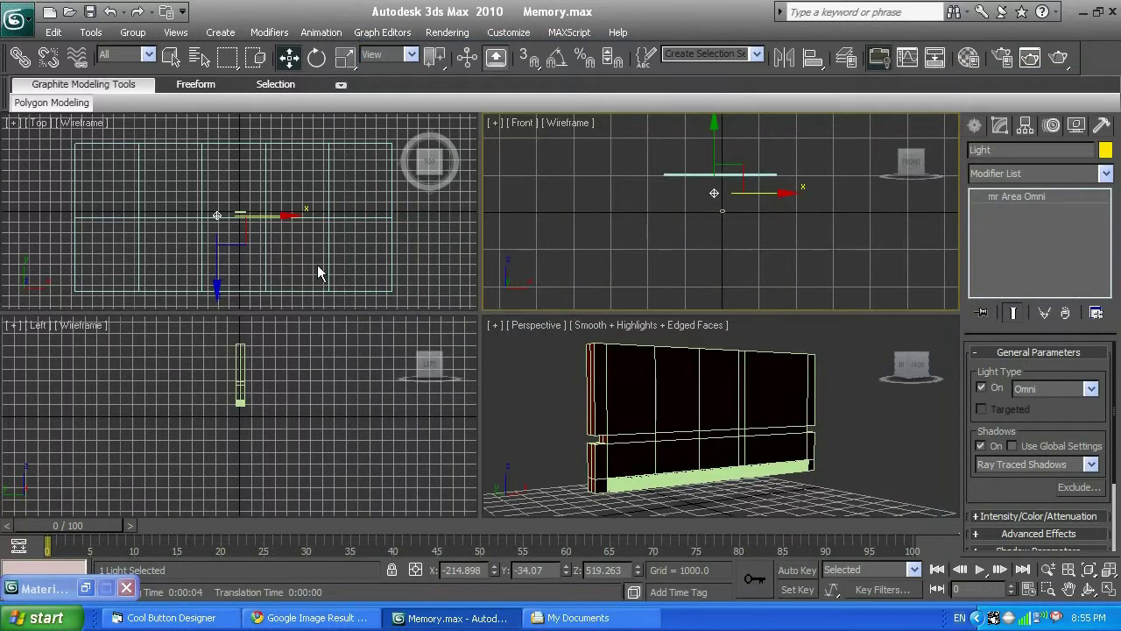
- Centre the light on the memory model in the Top view, at about X 0, and render again
scroll(285, 264, "down", 3)
middle_click_drag(286, 264, 154, 248)
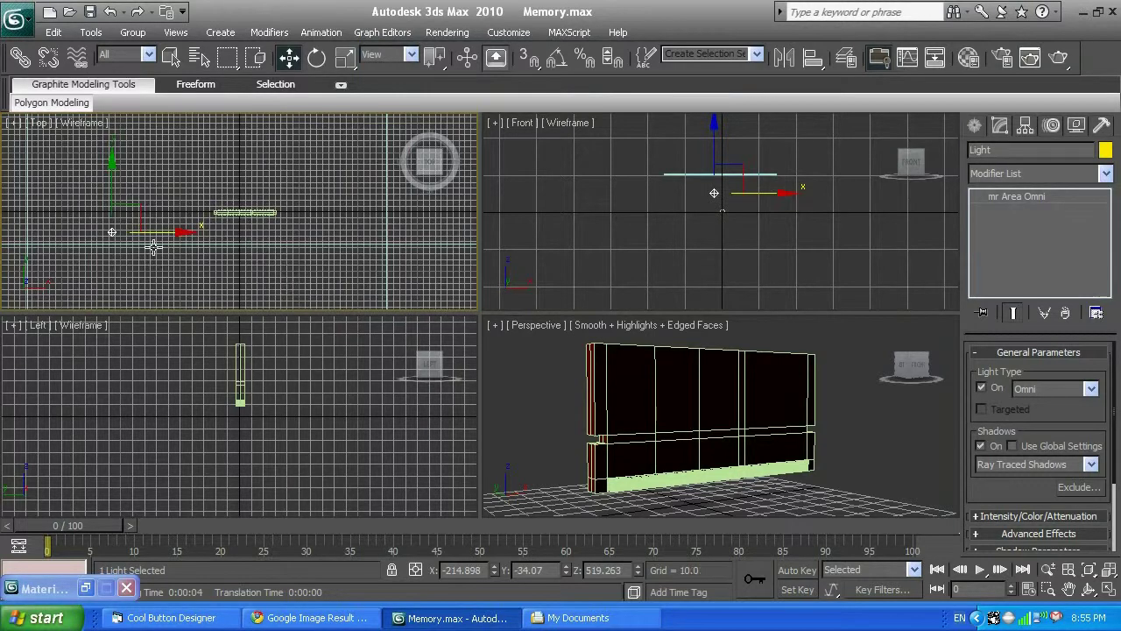
left_click_drag(179, 233, 306, 233)
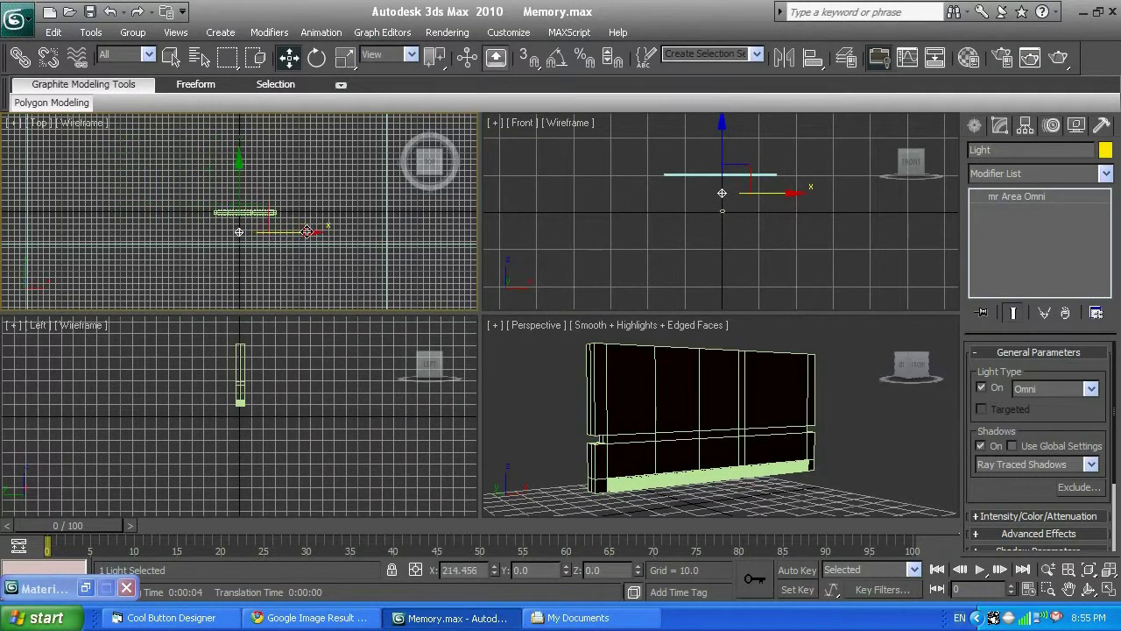
key("shift+q")
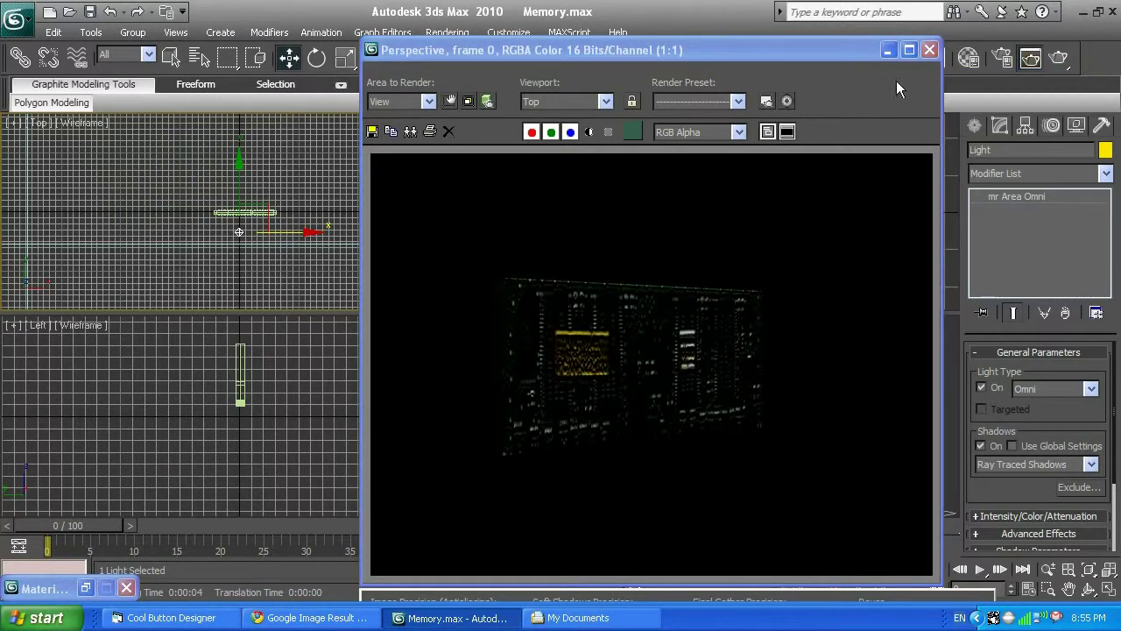
left_click(929, 50)
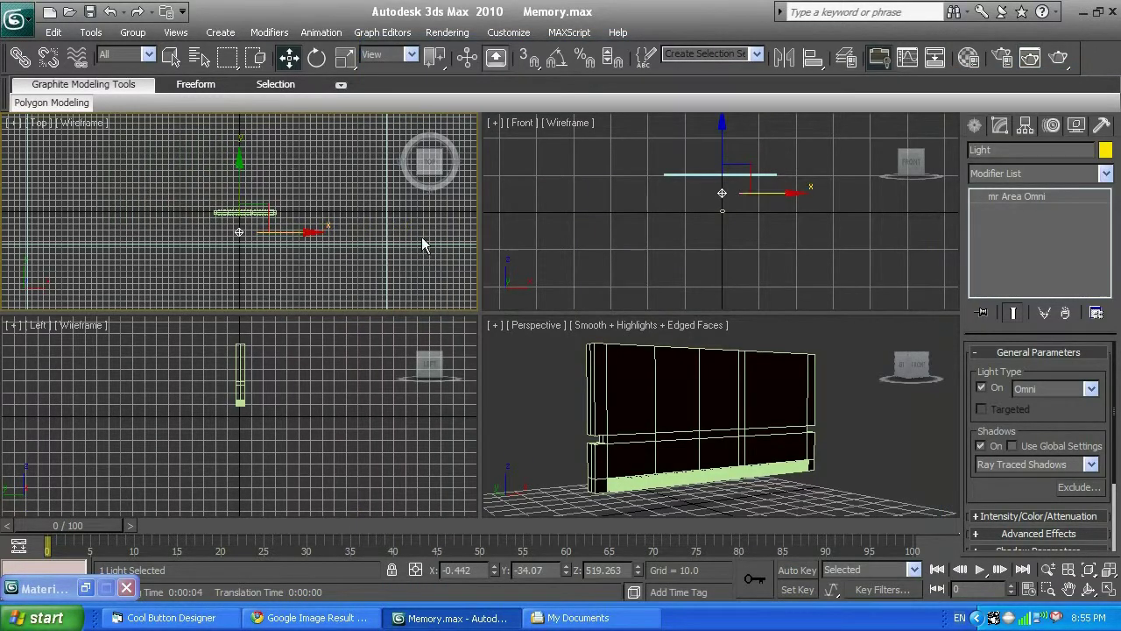
- Orbit the Perspective view far around the memory model and test-render it from the new angle
left_click(1094, 591)
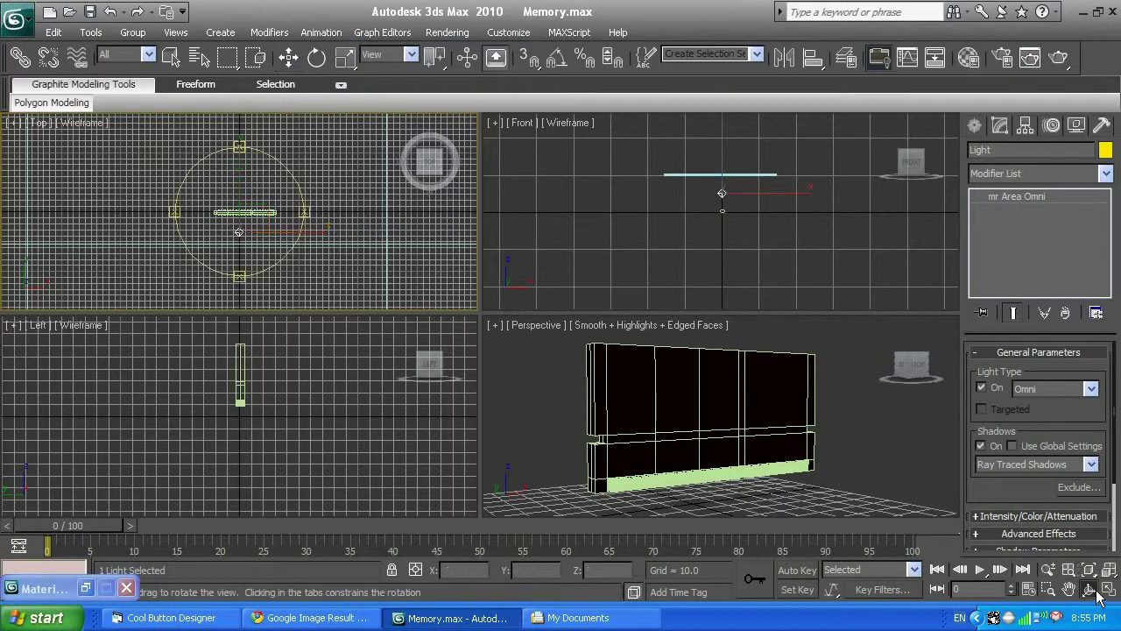
left_click(855, 440)
left_click_drag(789, 417, 969, 415)
key("shift+q")
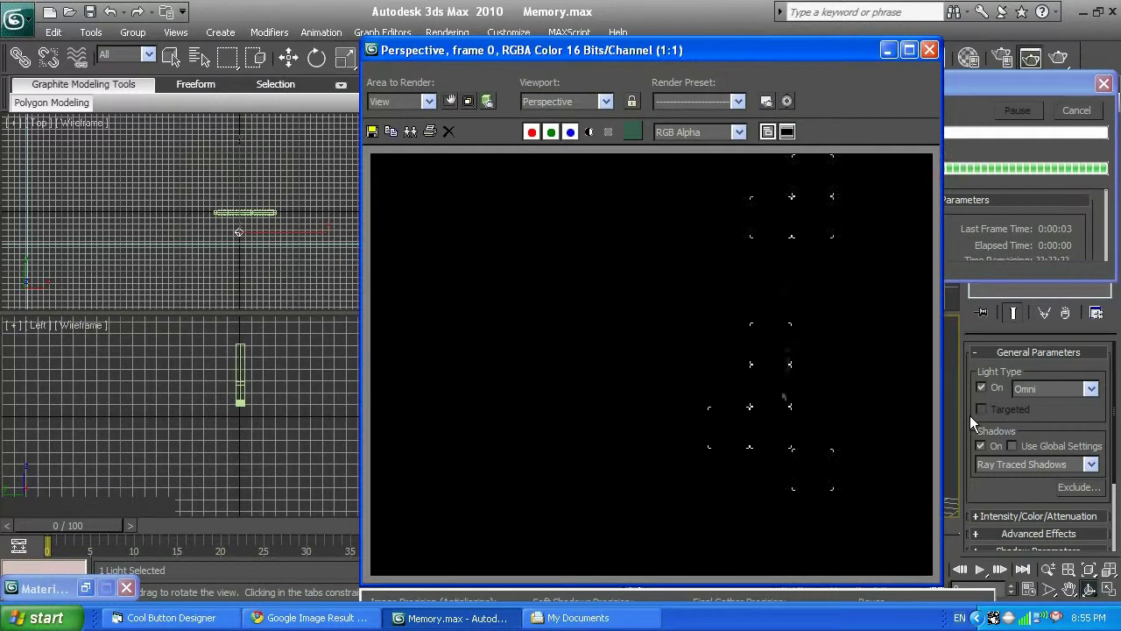
- Orbit the Perspective view to face the memory module from another side and test-render it
left_click(929, 50)
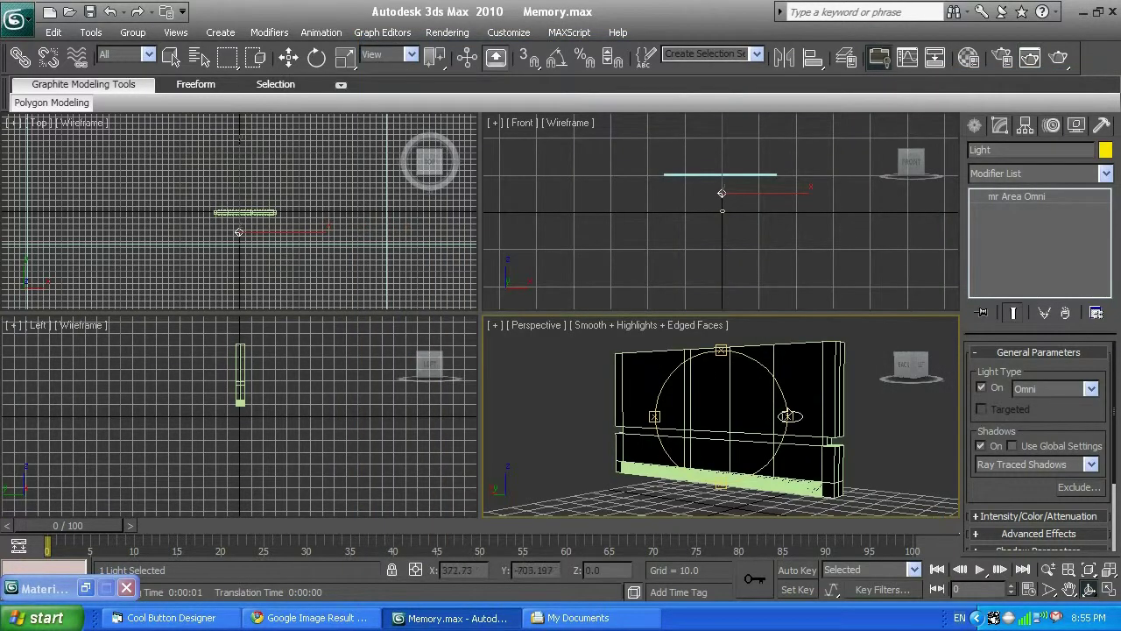
left_click_drag(789, 416, 602, 416)
key("shift+q")
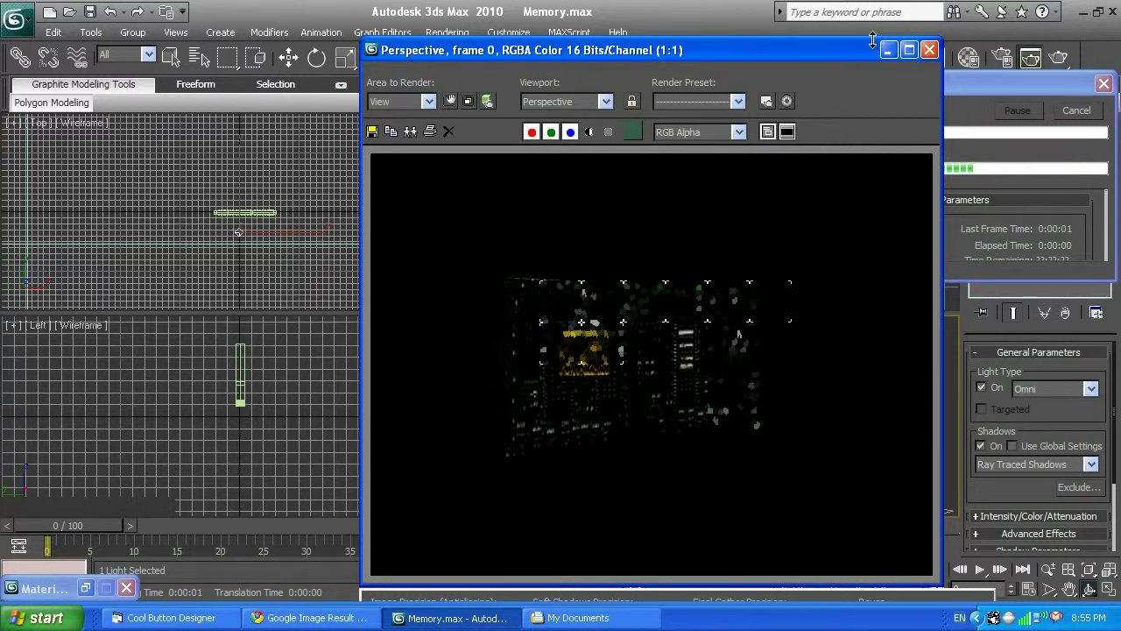
left_click(929, 49)
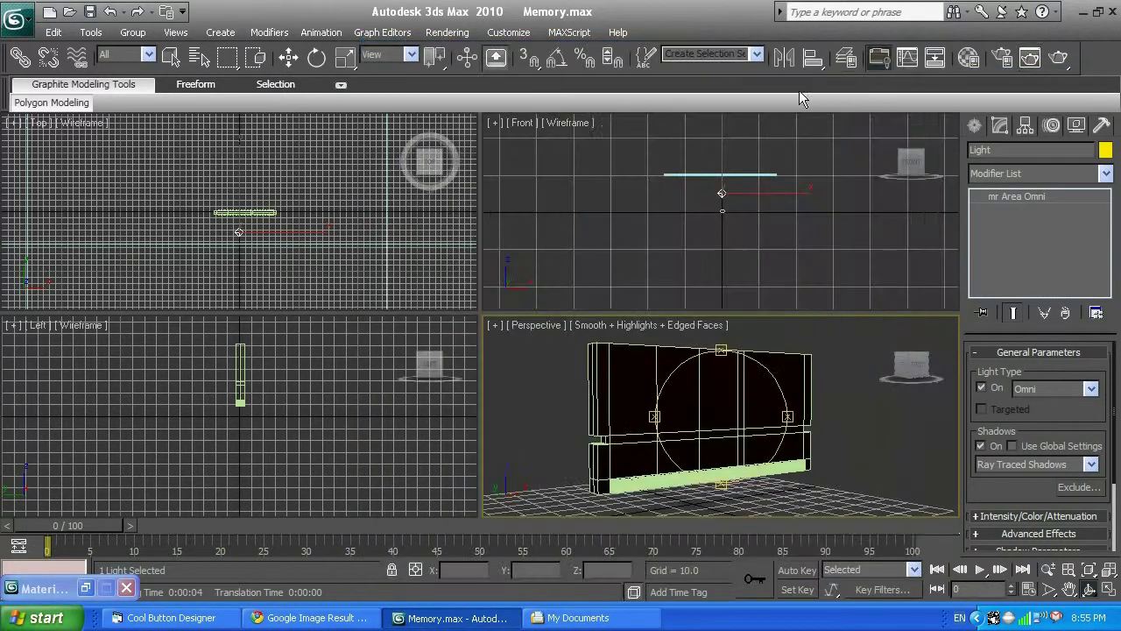
- Move the light away from the module in the Top view, to about Y -149
right_click(379, 204)
key("w")
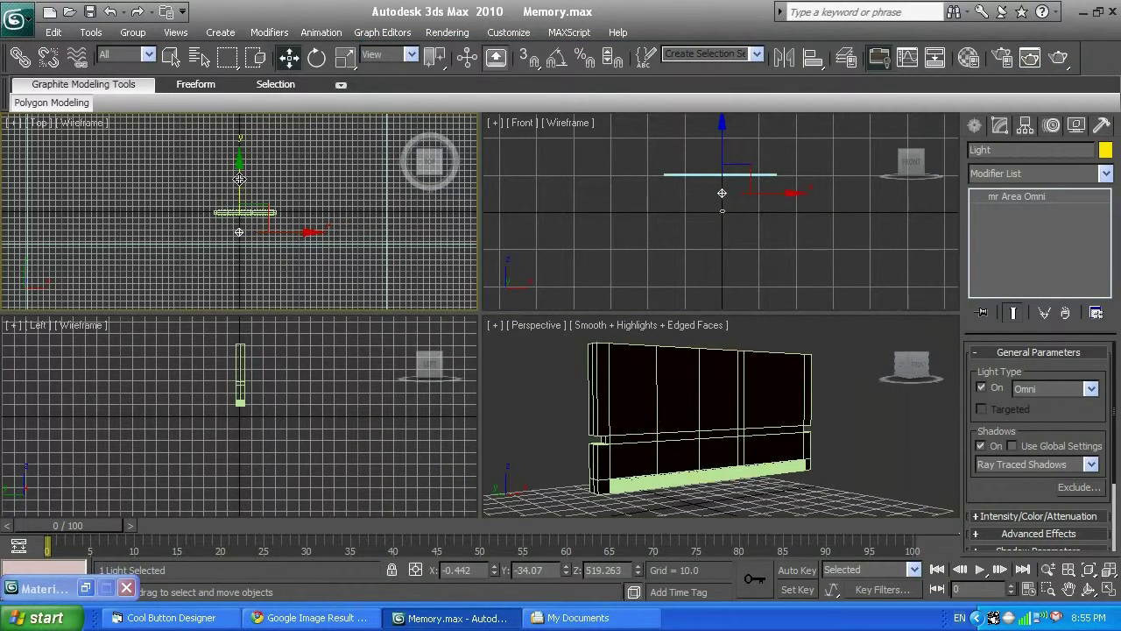
left_click_drag(239, 179, 239, 247)
- In the Left view, move the light to about Y -278, lower it to the module's height, and test-render the module
right_click(347, 398)
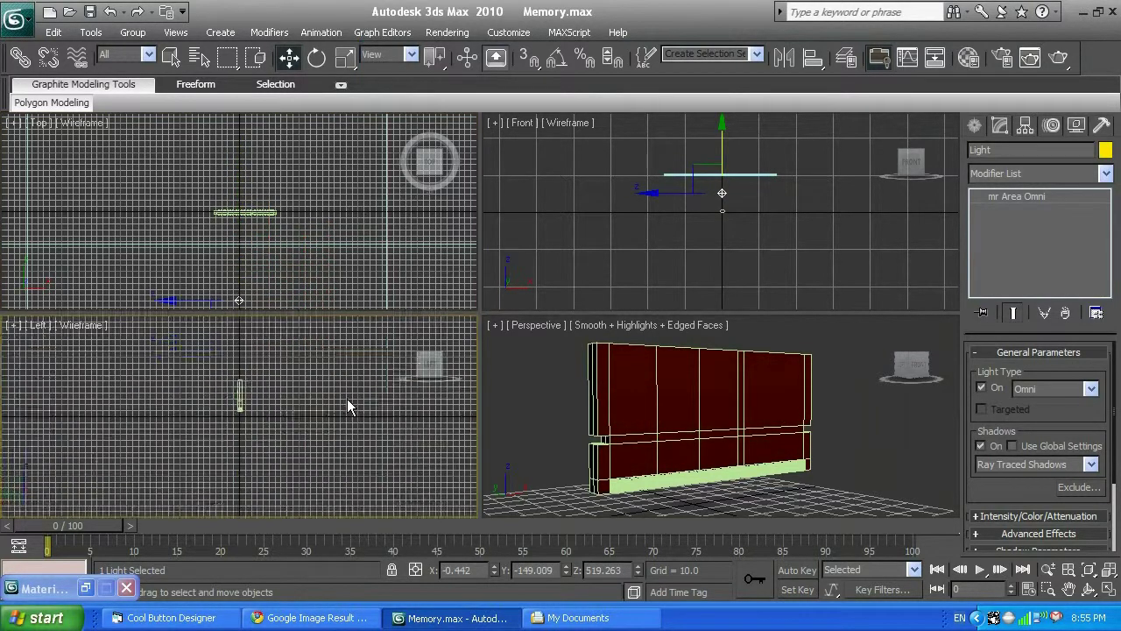
scroll(347, 399, "down", 6)
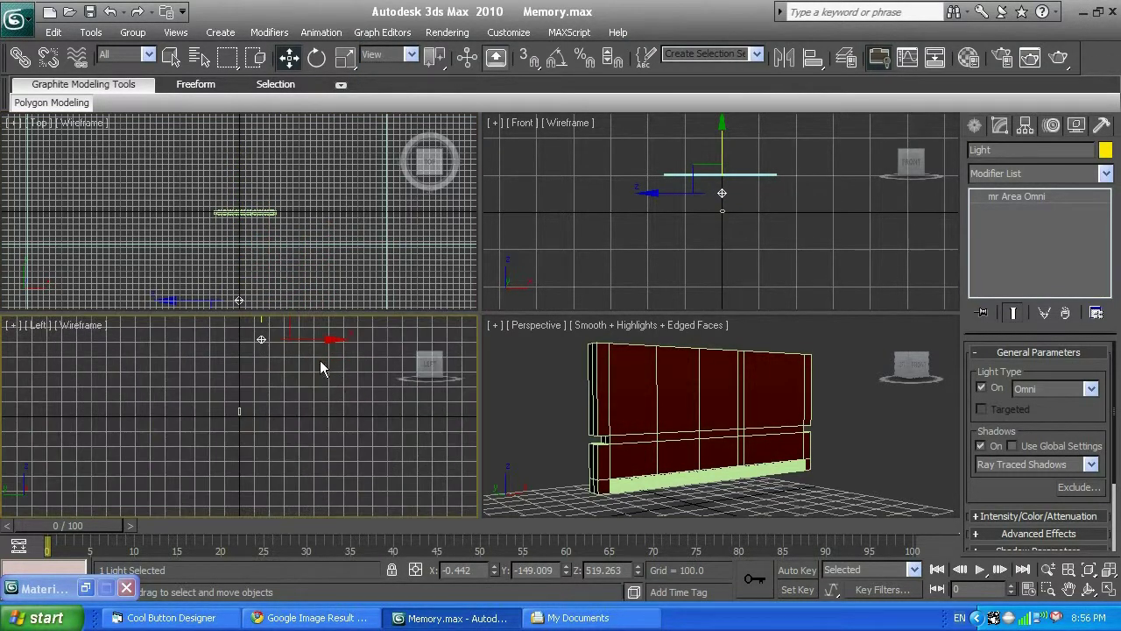
left_click_drag(320, 341, 361, 341)
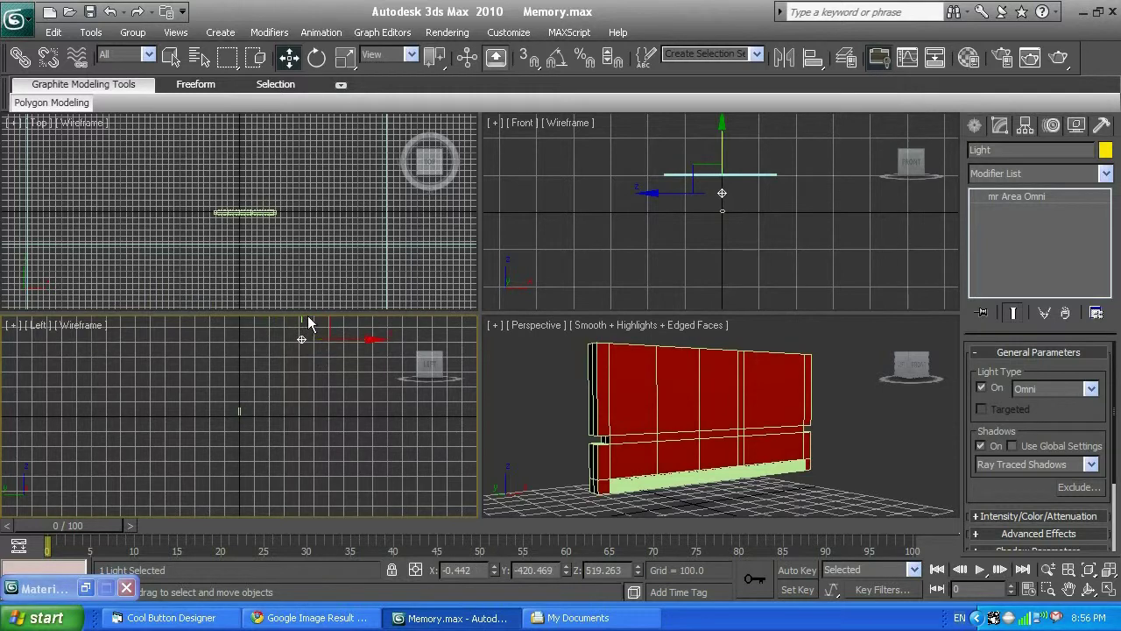
left_click_drag(304, 317, 304, 379)
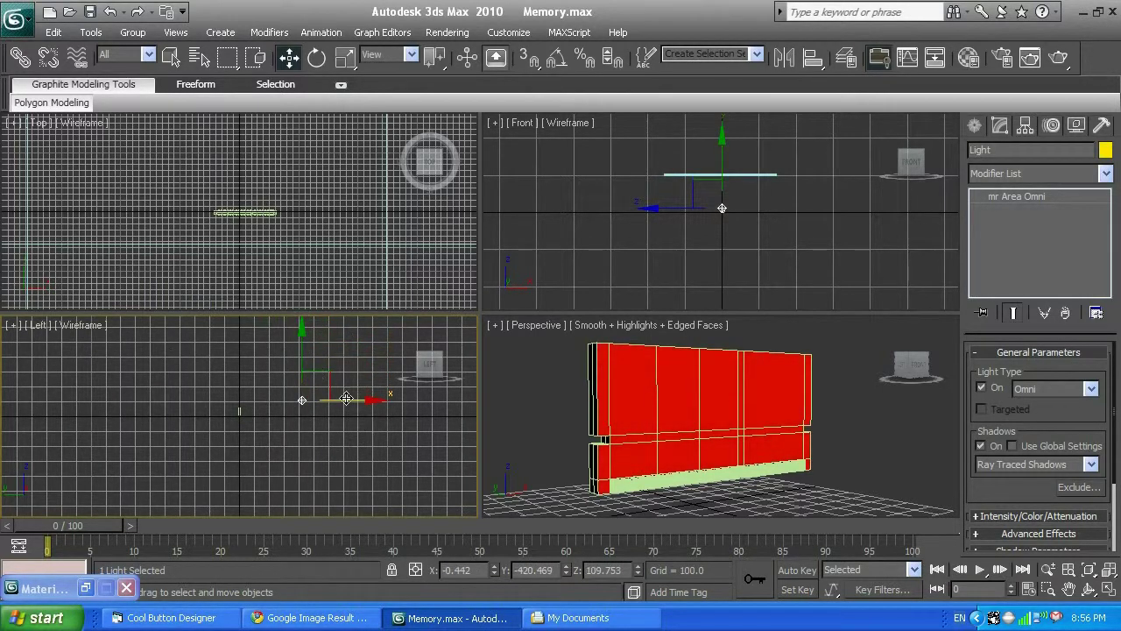
left_click_drag(315, 386, 294, 395)
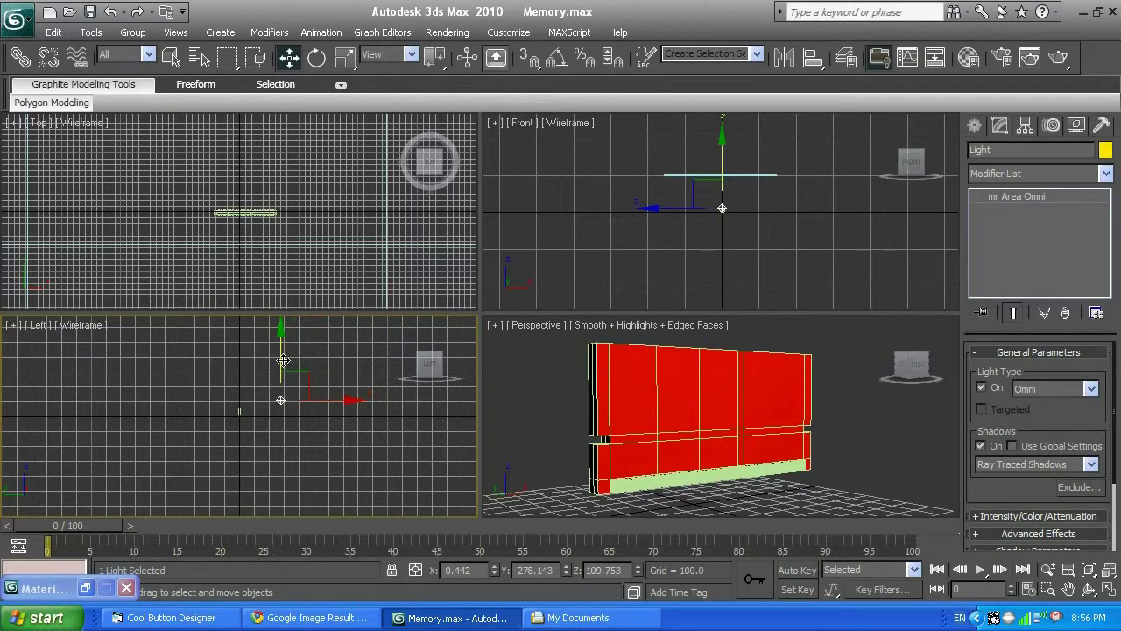
key("shift+q")
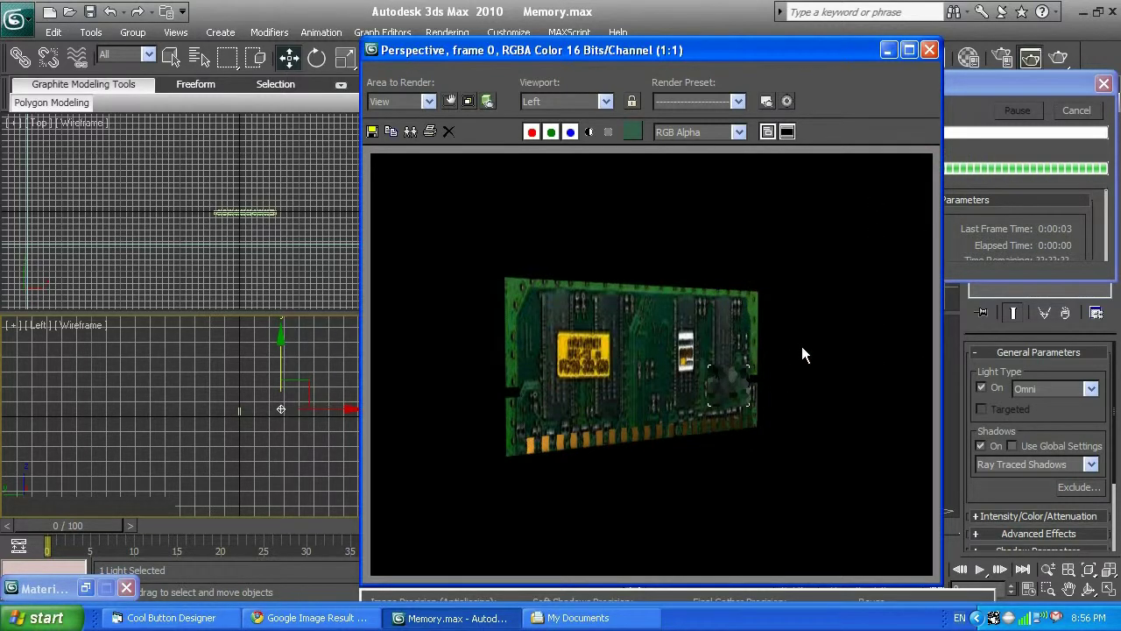
left_click(930, 50)
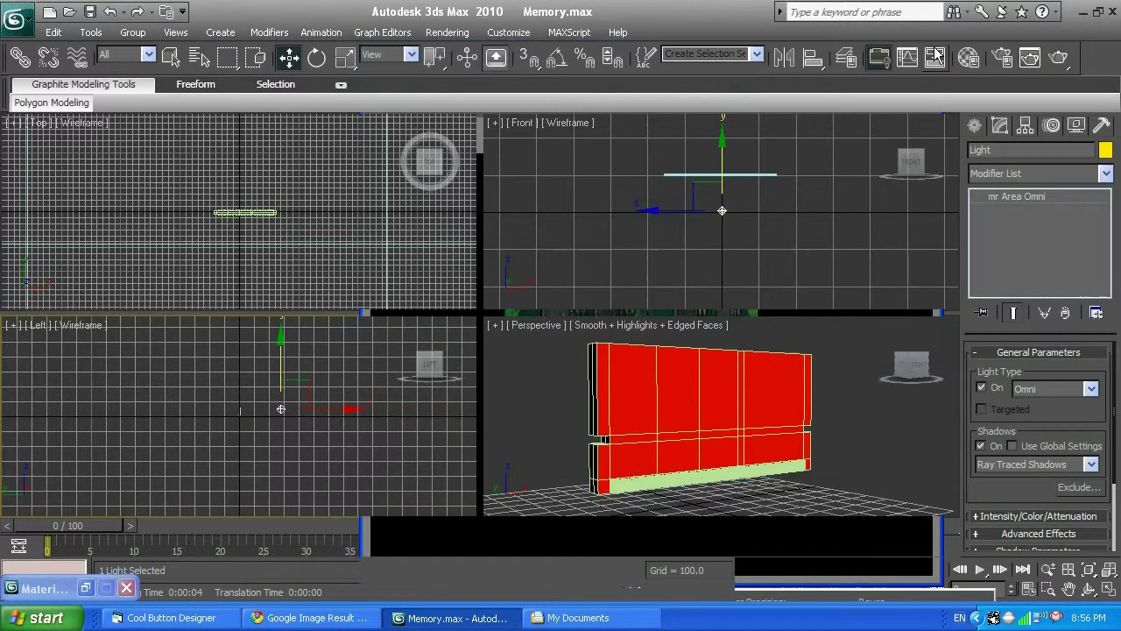
- Set a more distant, rotated Perspective view of the memory module and test-render it
left_click(1089, 592)
left_click(726, 395)
left_click_drag(784, 413, 837, 412)
key("shift+q")
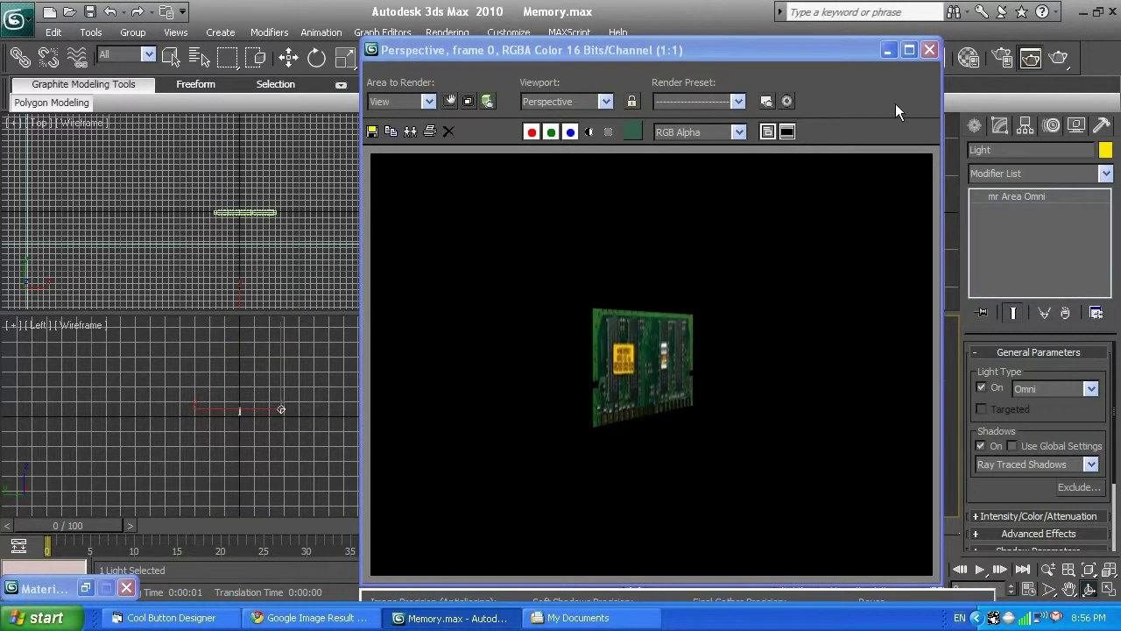
left_click(932, 52)
- Orbit the Perspective view slightly around the memory module and test-render it from two different angles
left_click_drag(788, 419, 775, 456)
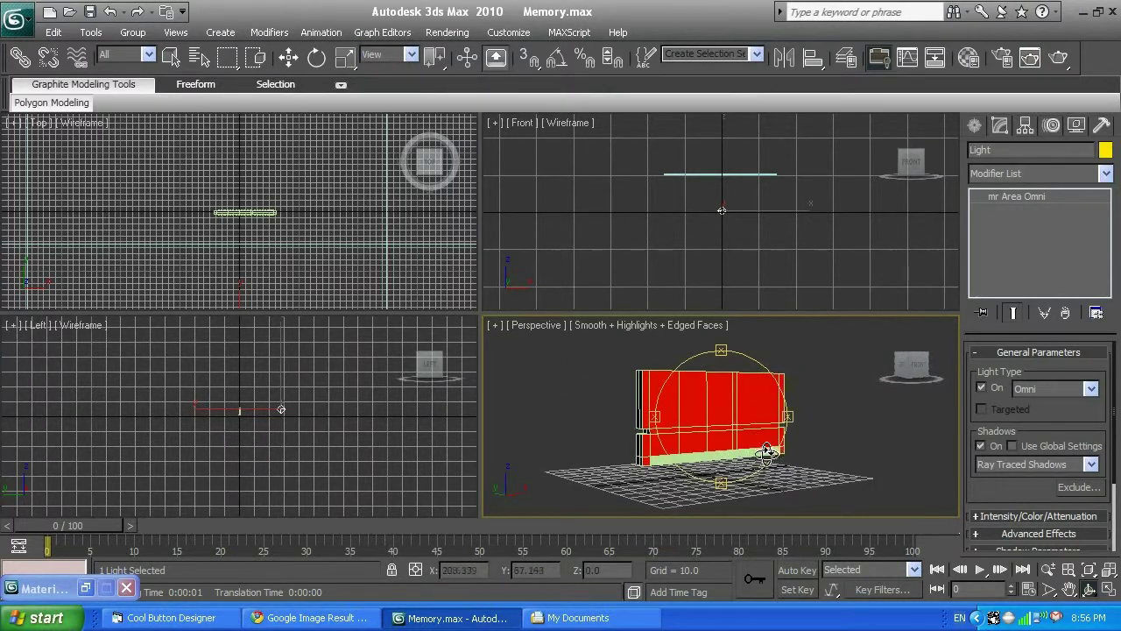
key("shift+q")
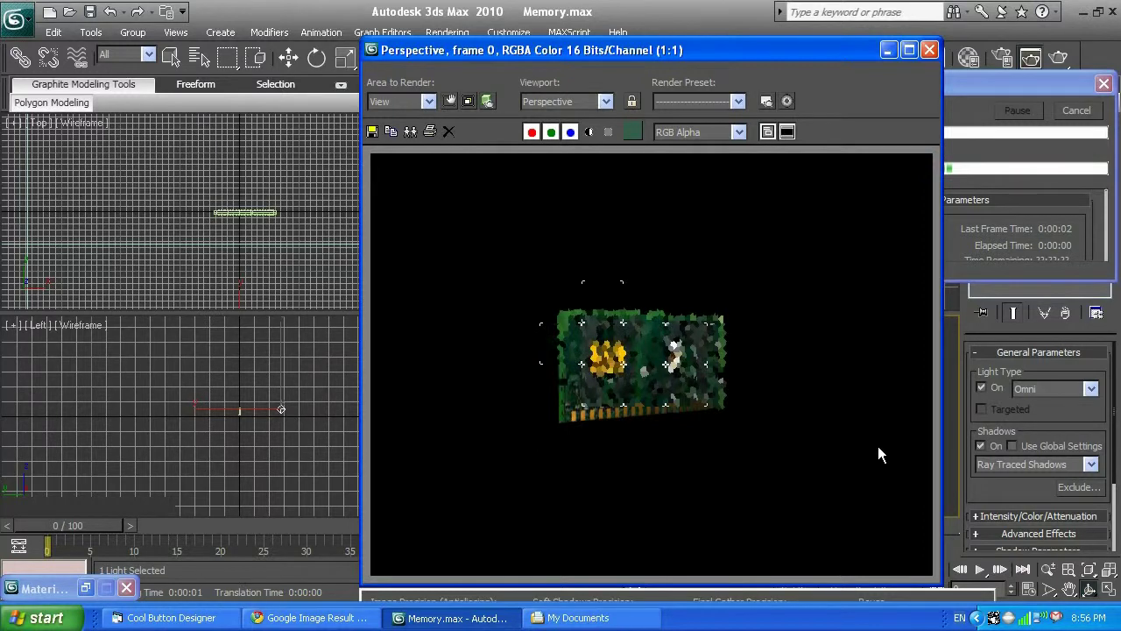
left_click(930, 50)
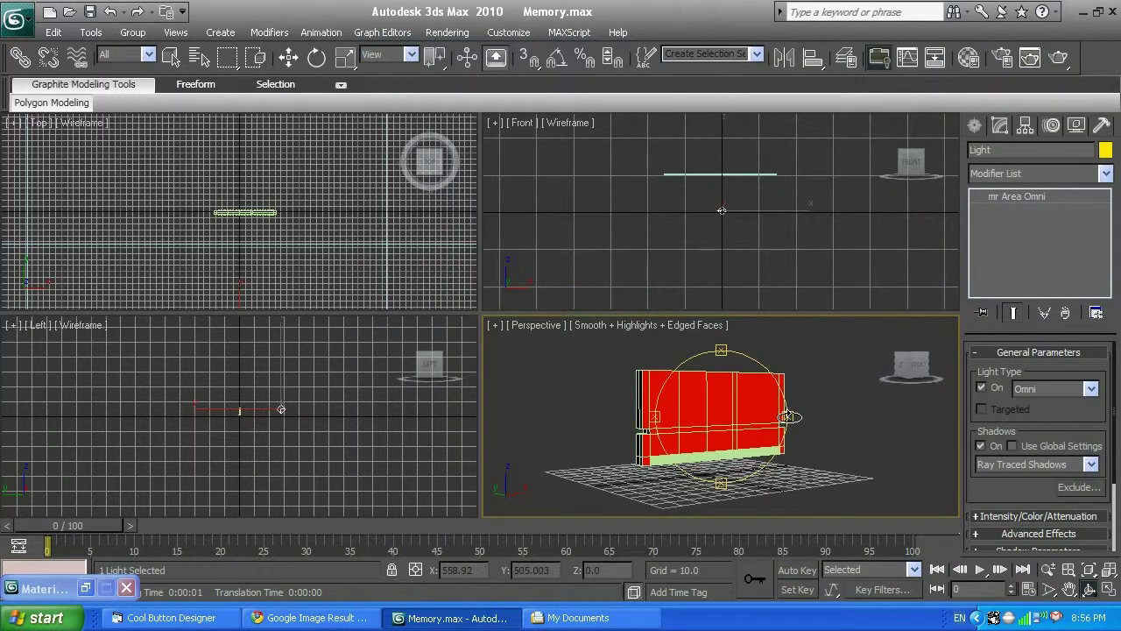
middle_click_drag(789, 416, 770, 417, "alt")
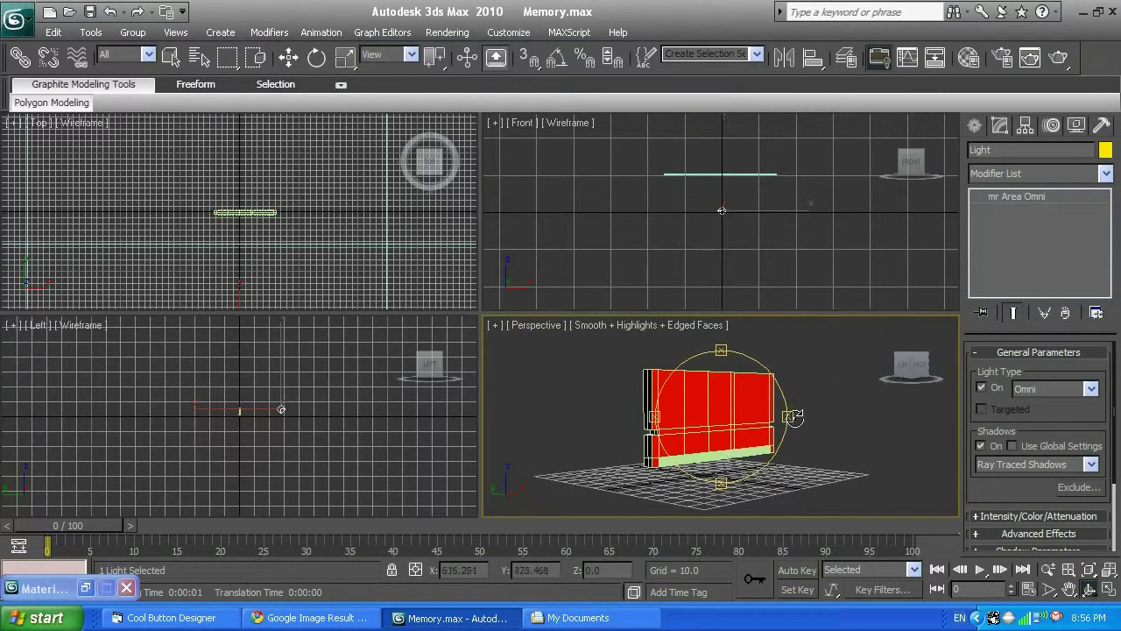
middle_click_drag(786, 414, 792, 413, "alt")
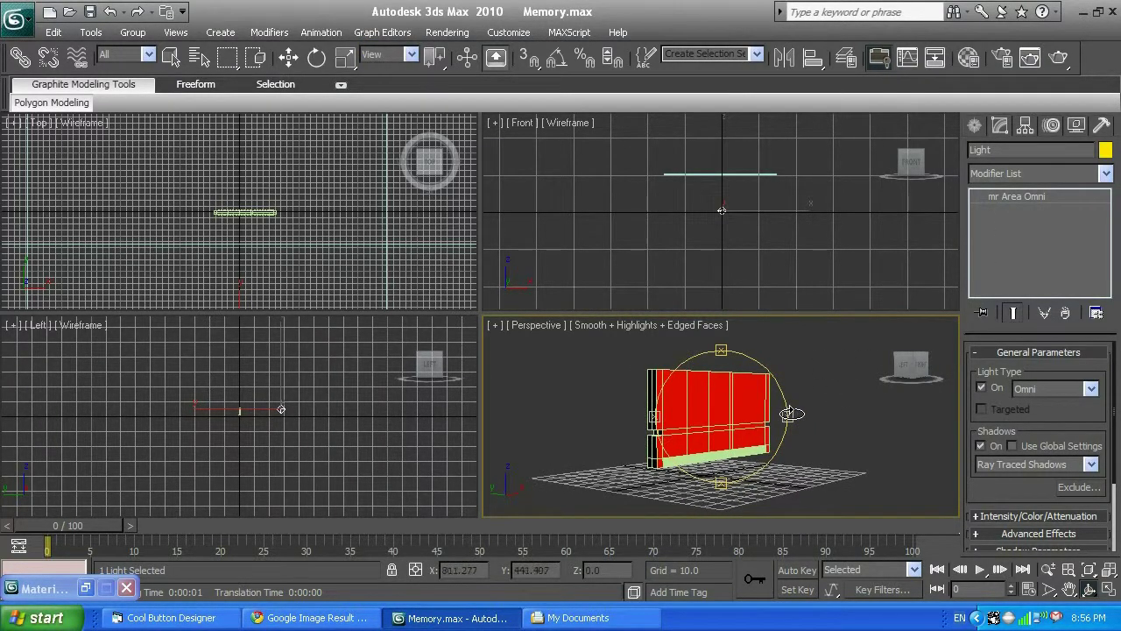
key("shift+q")
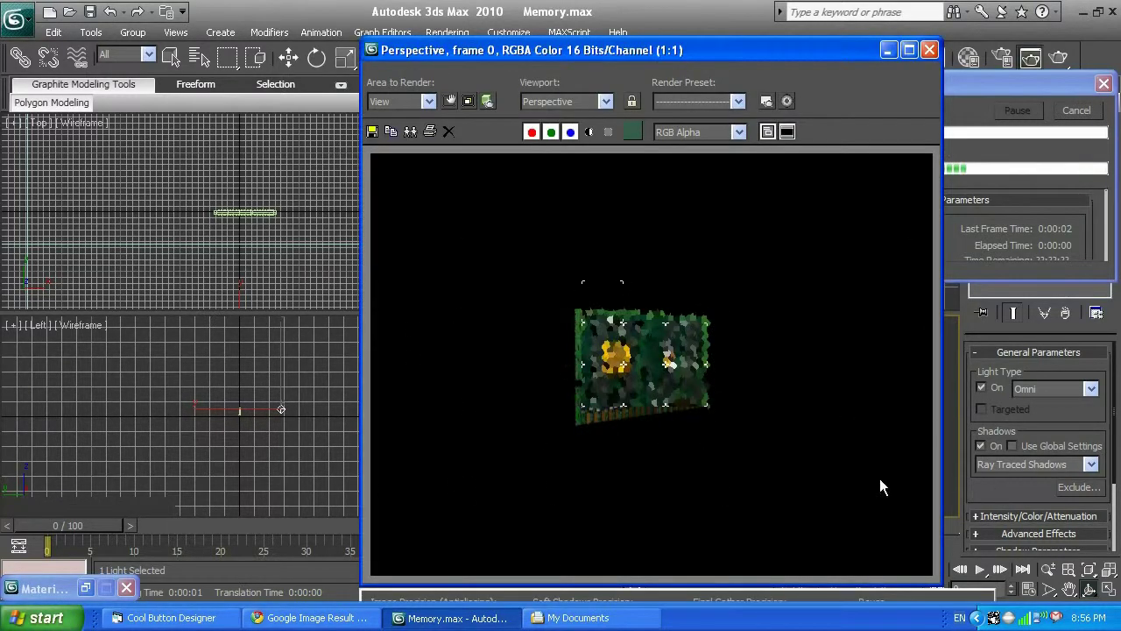